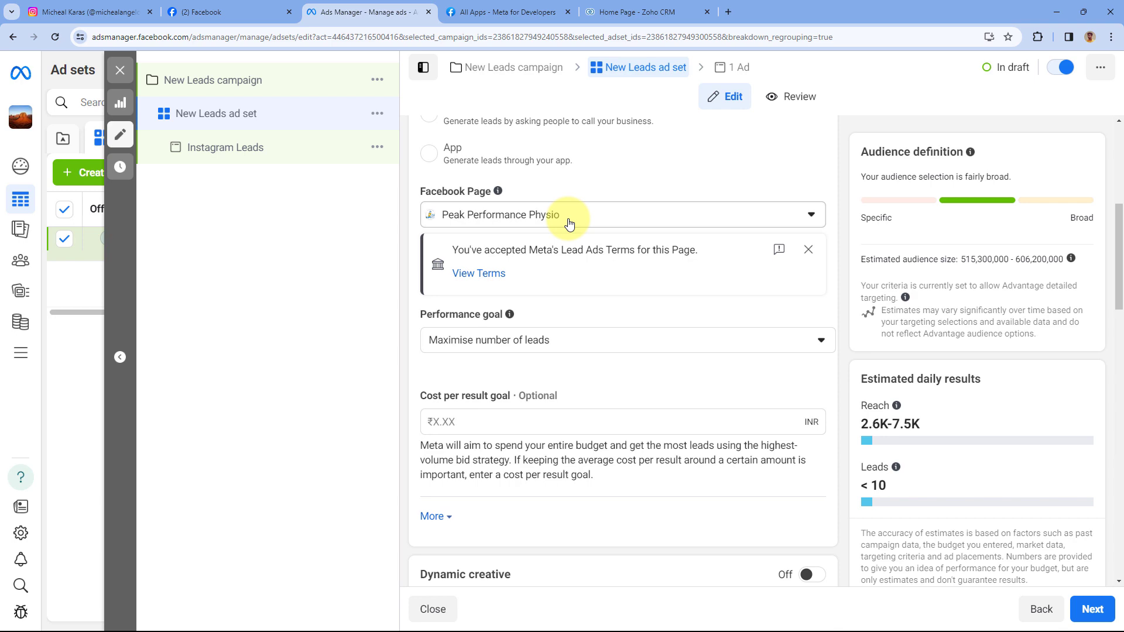
- Check that the New Leads ad set uses Peak Performance Physio, then go to Instagram
click(117, 12)
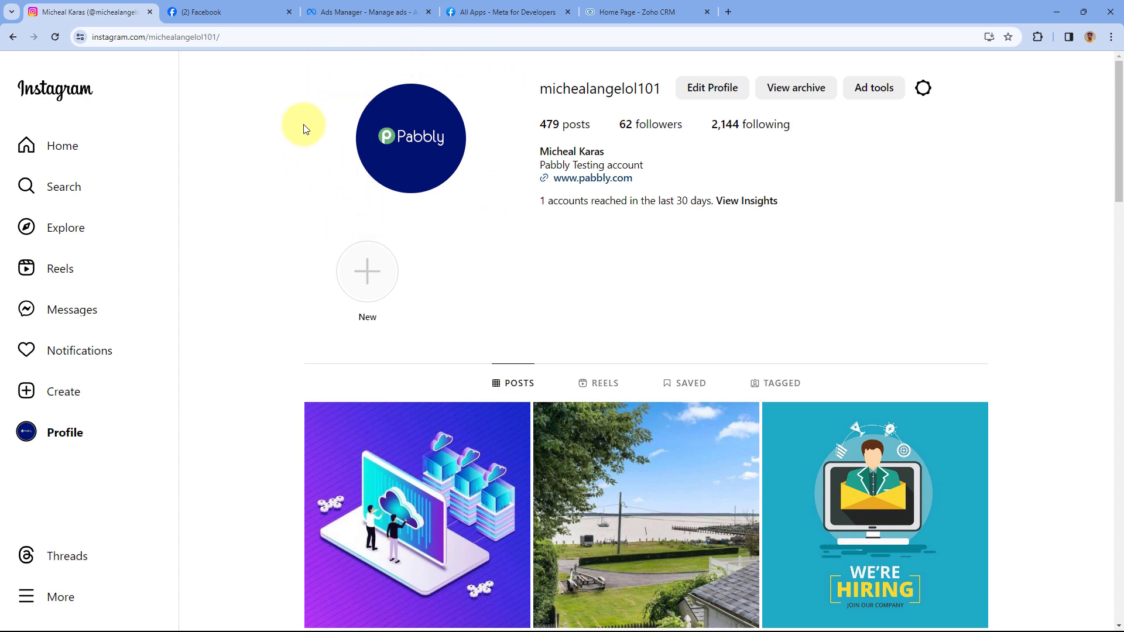
- Flip between the Instagram profile and Zoho CRM home tabs, then open a new Google tab
click(644, 12)
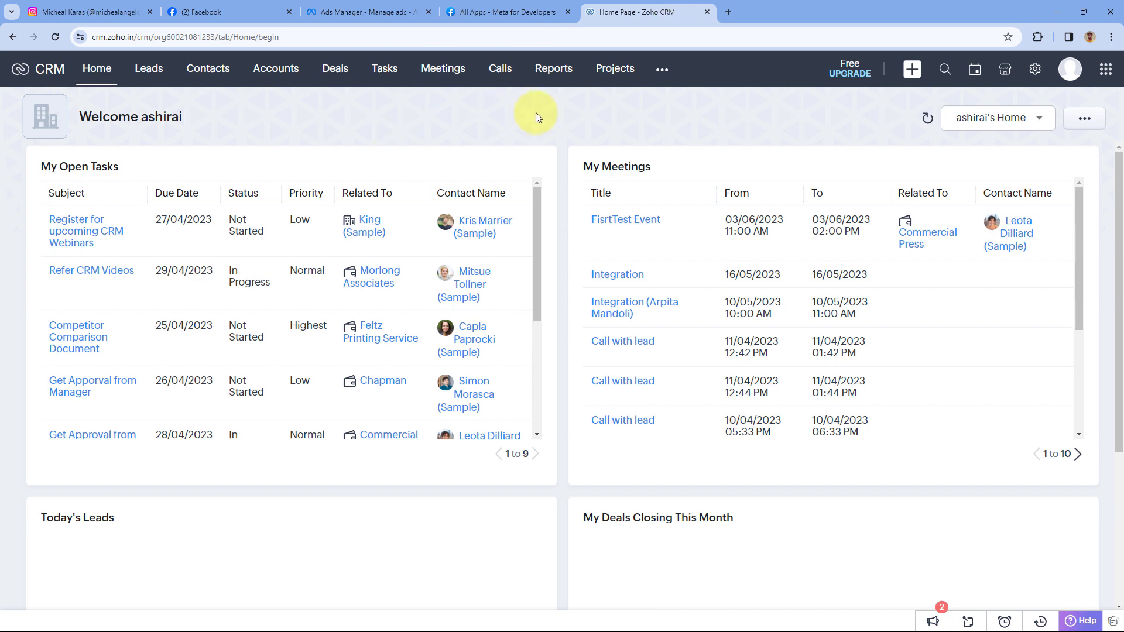
click(100, 11)
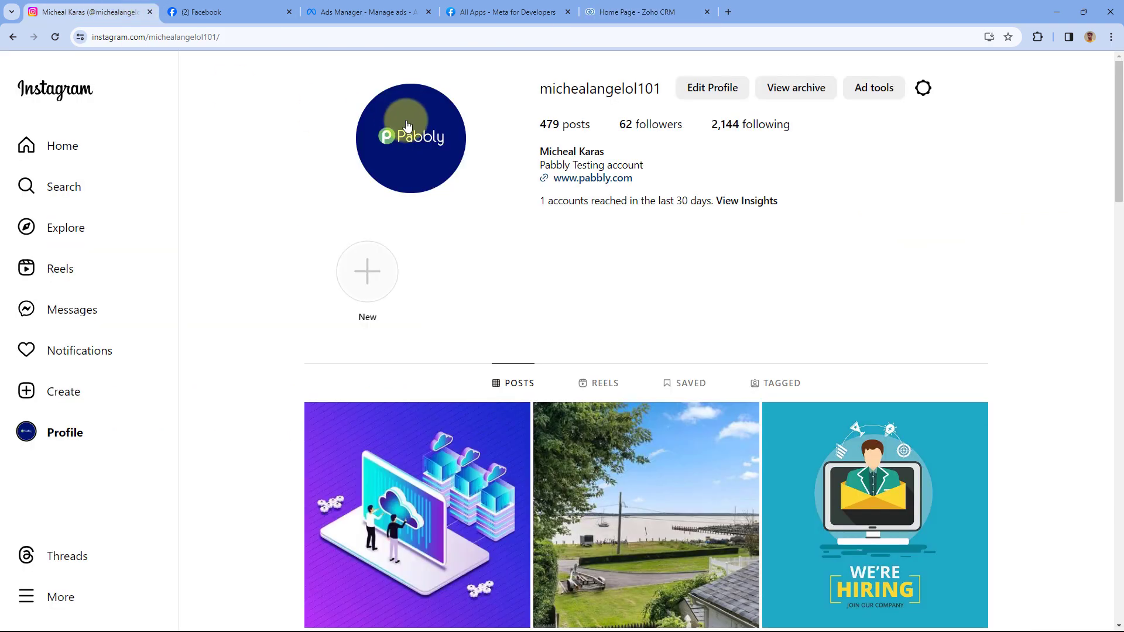
click(632, 12)
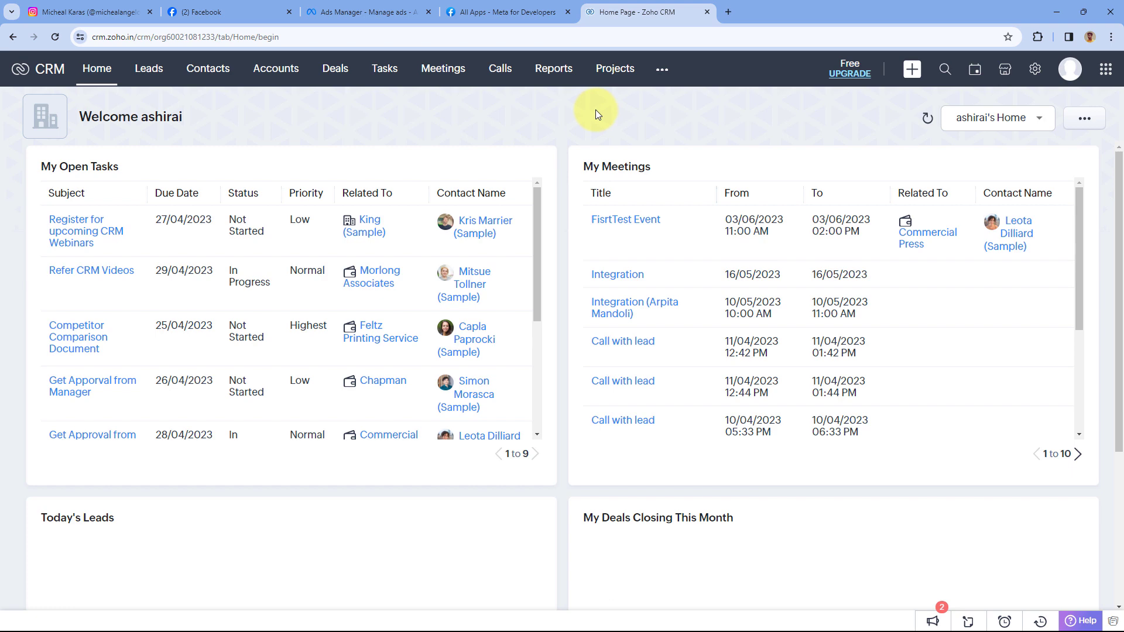
click(726, 12)
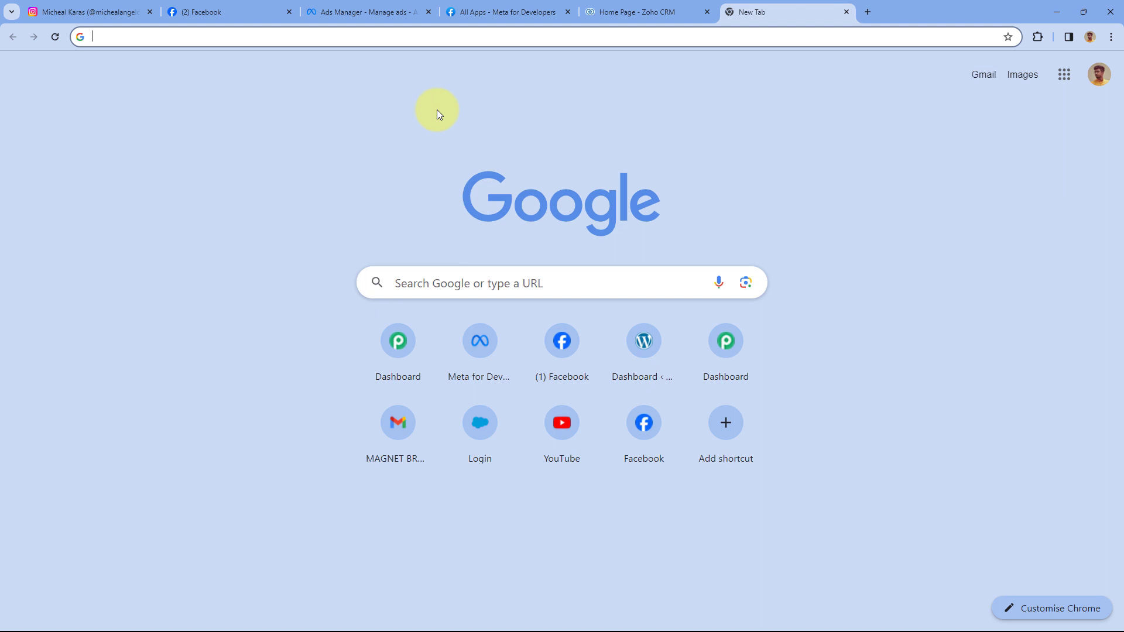
- Load pabbly.com/connect and sign in to reach the All Pabbly Apps page
text(pabbly.com/connect)
key(Return)
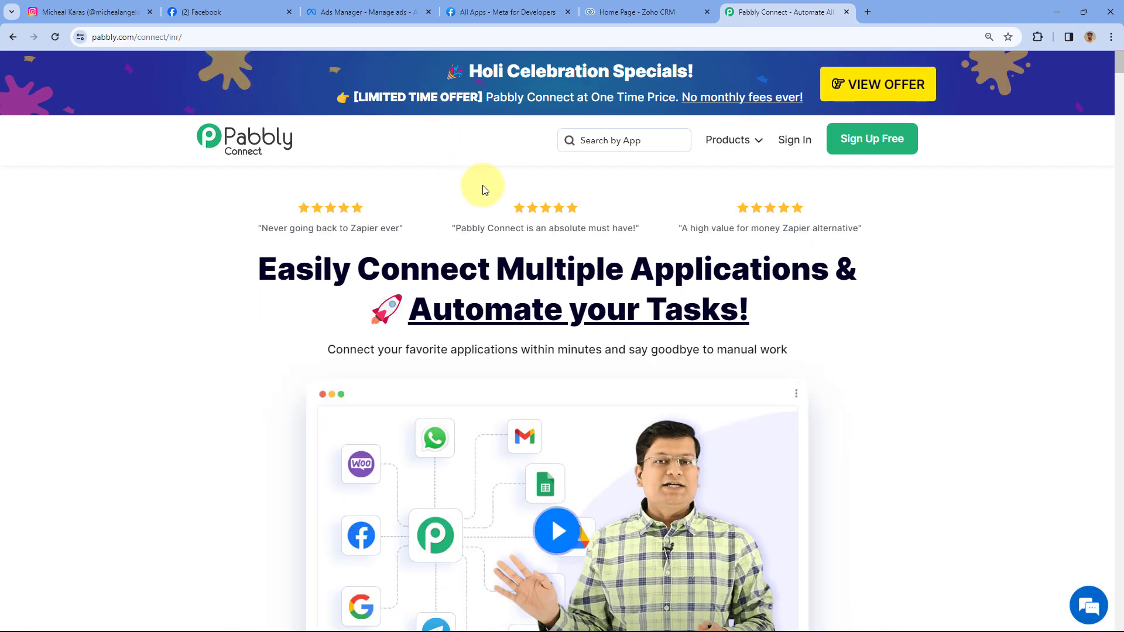
click(869, 140)
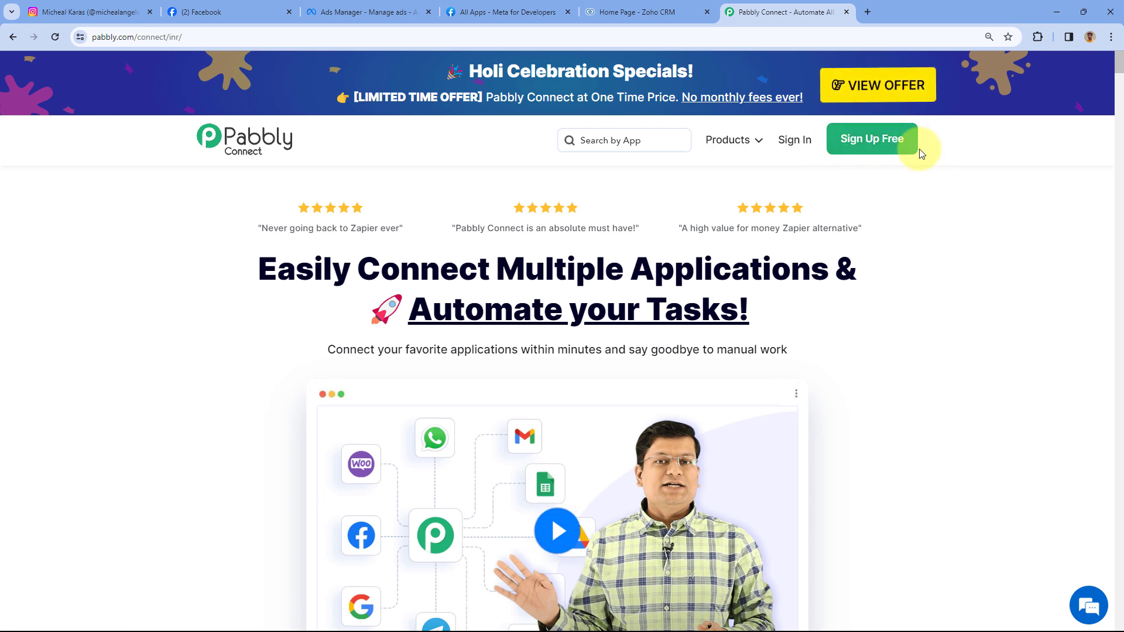
click(796, 142)
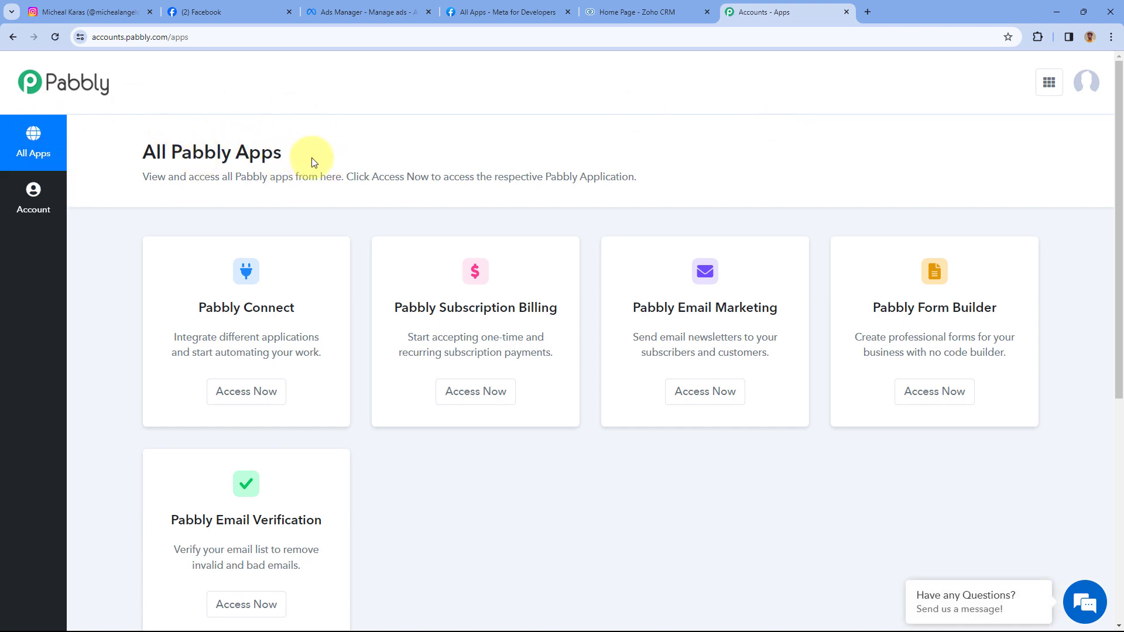
- Create the workflow 'Instagram Lead Ads to Zoho CRM' in the Home folder
click(241, 396)
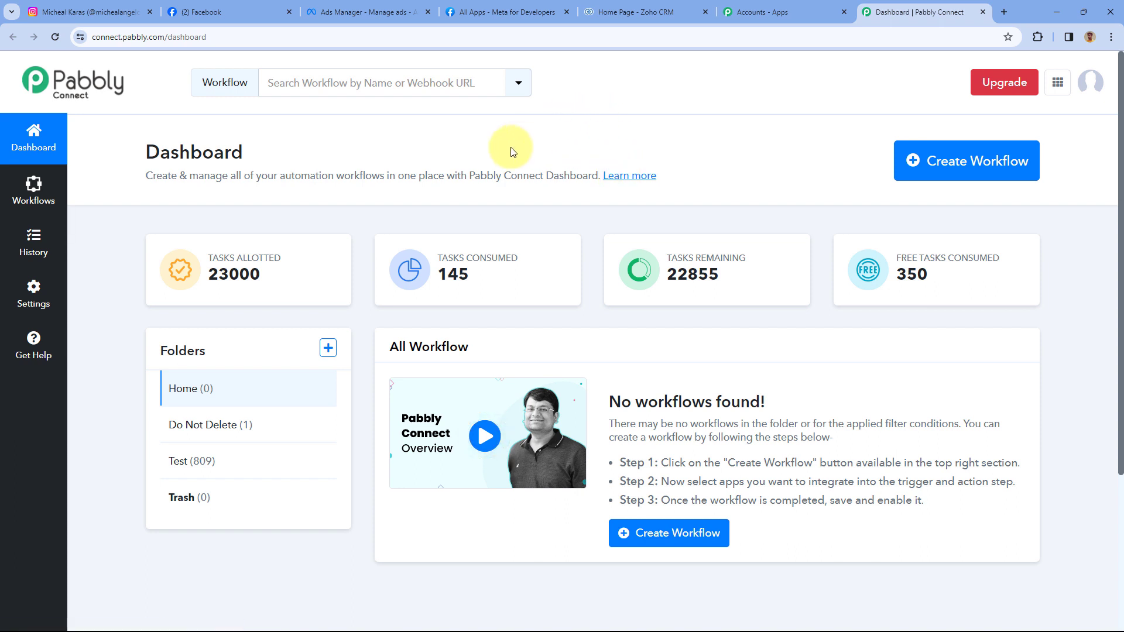
click(951, 167)
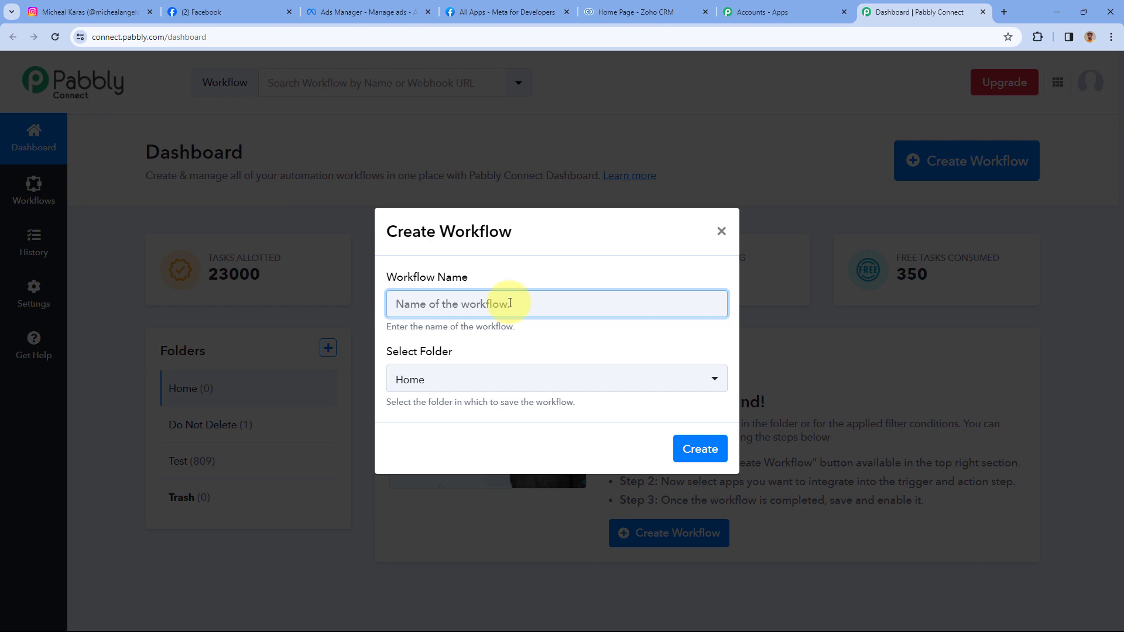
text(Instagram Lead Ads to Zoho CRM)
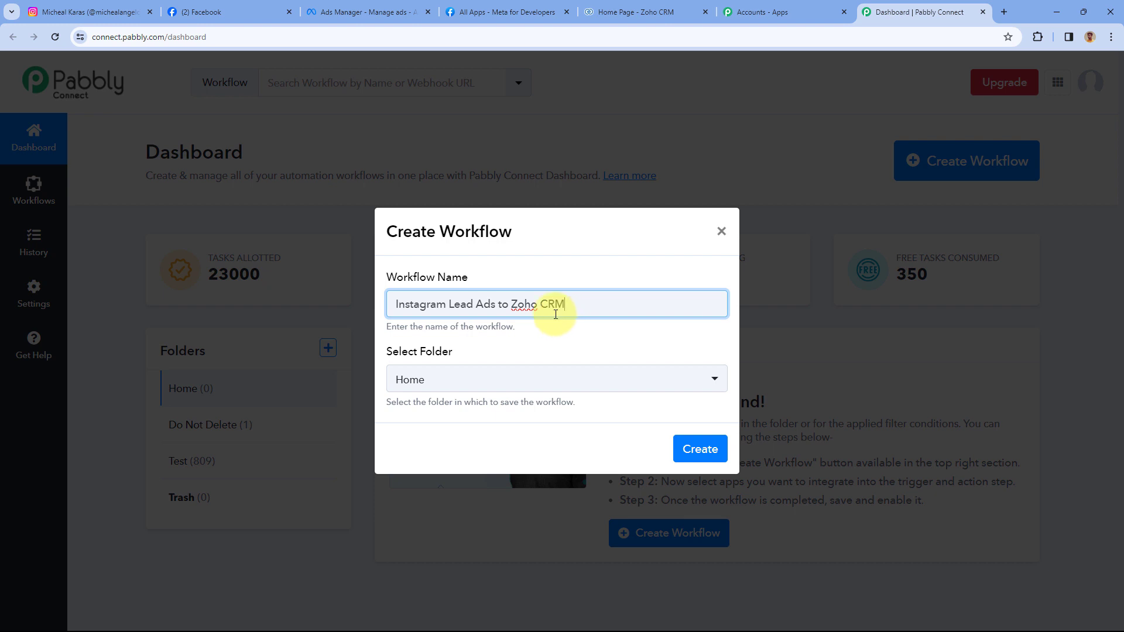
click(490, 382)
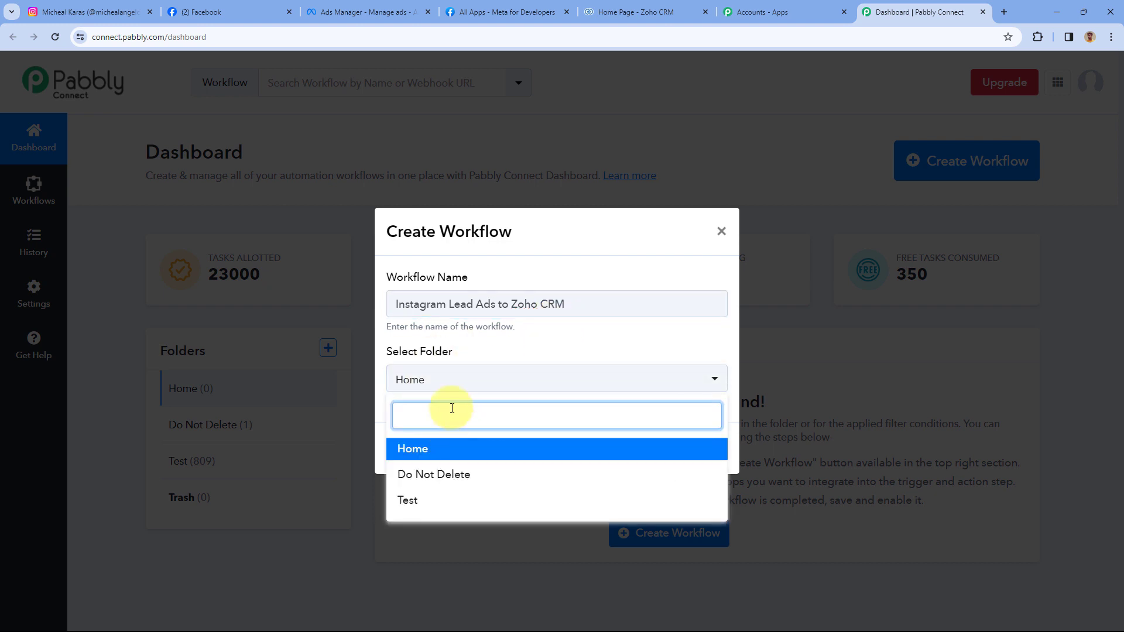
click(454, 450)
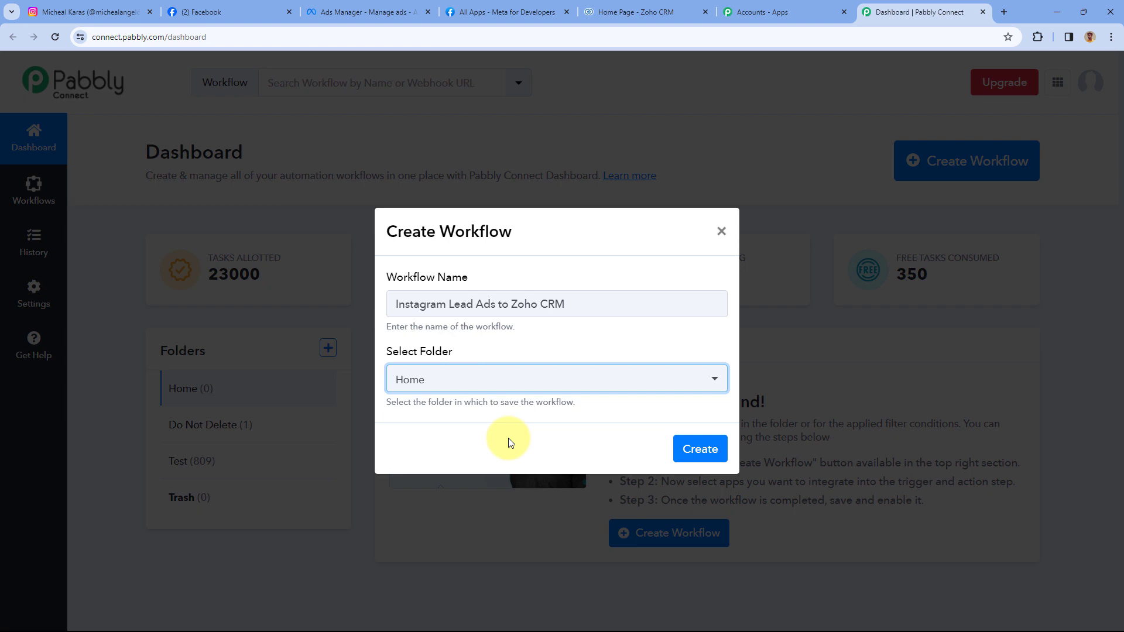
click(700, 452)
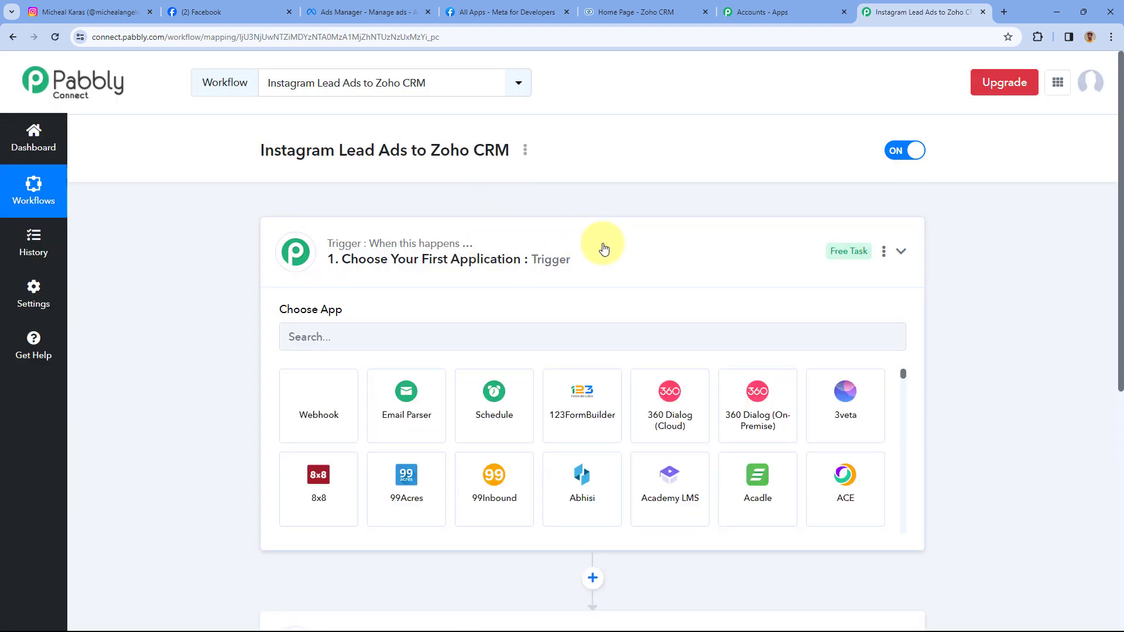
- Collapse and re-expand the workflow's trigger step to show its app choices
click(604, 248)
scroll(213, 252, down, 1)
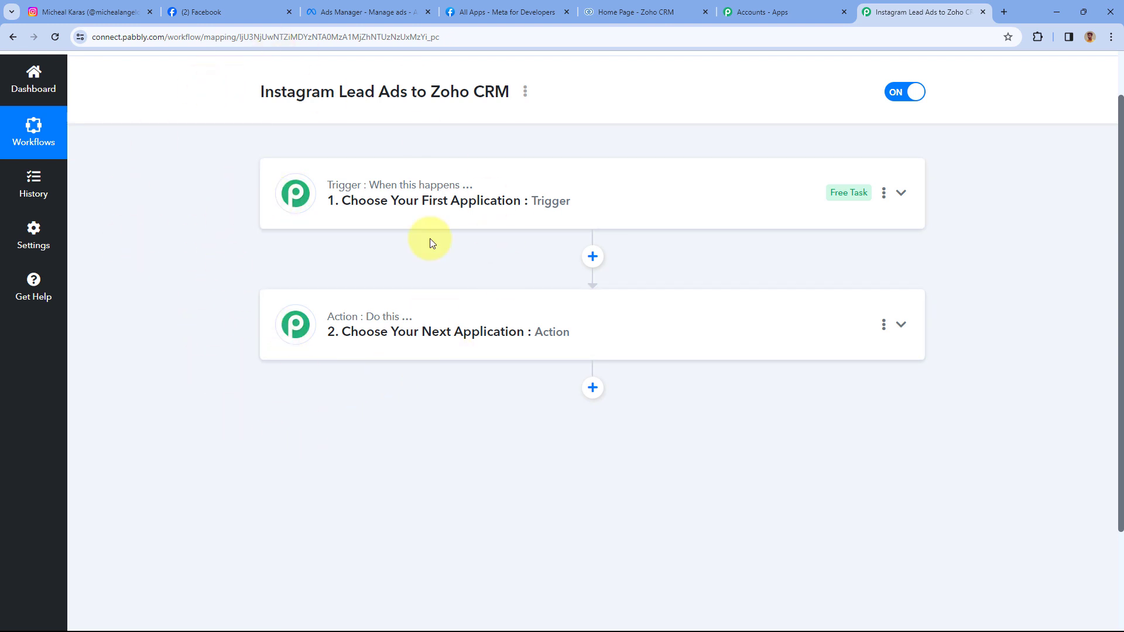
mouse_move(382, 185)
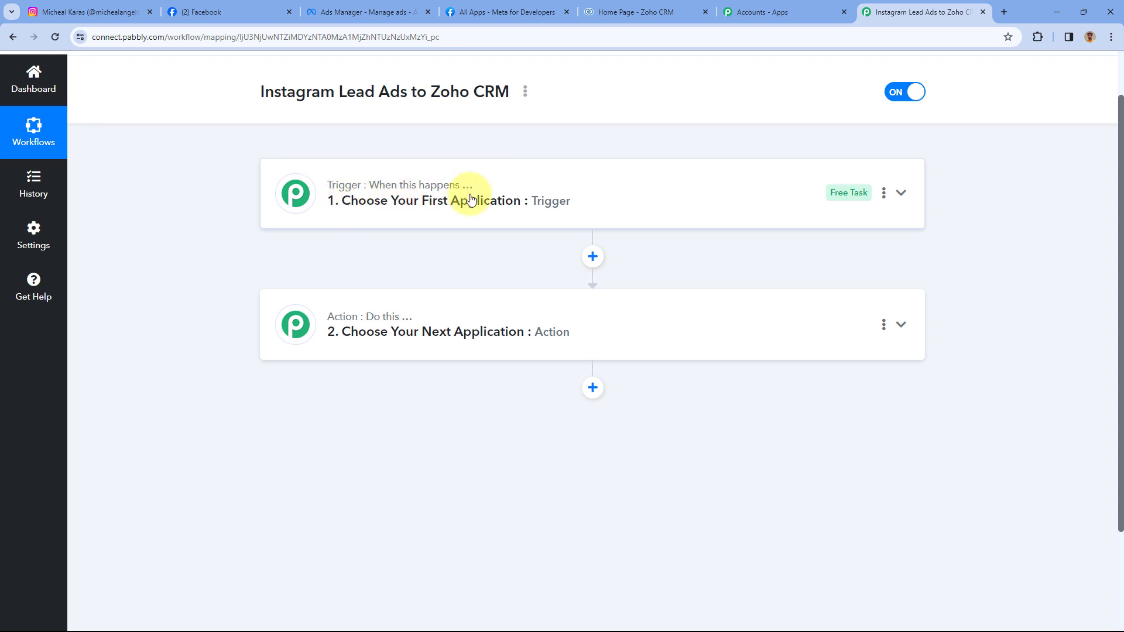
mouse_move(295, 326)
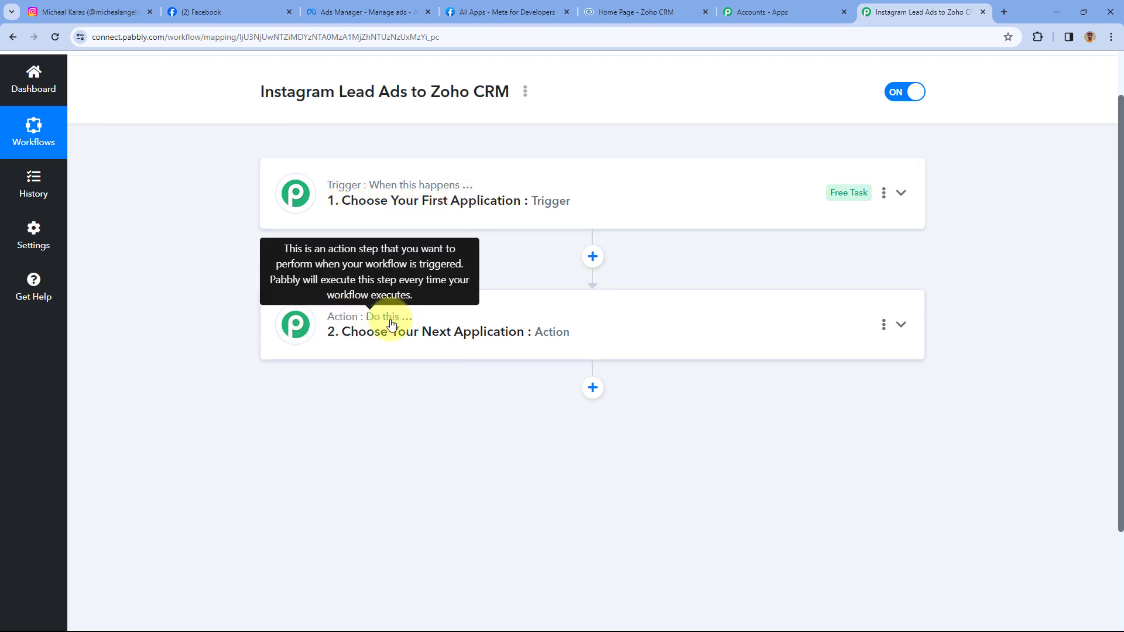
click(581, 192)
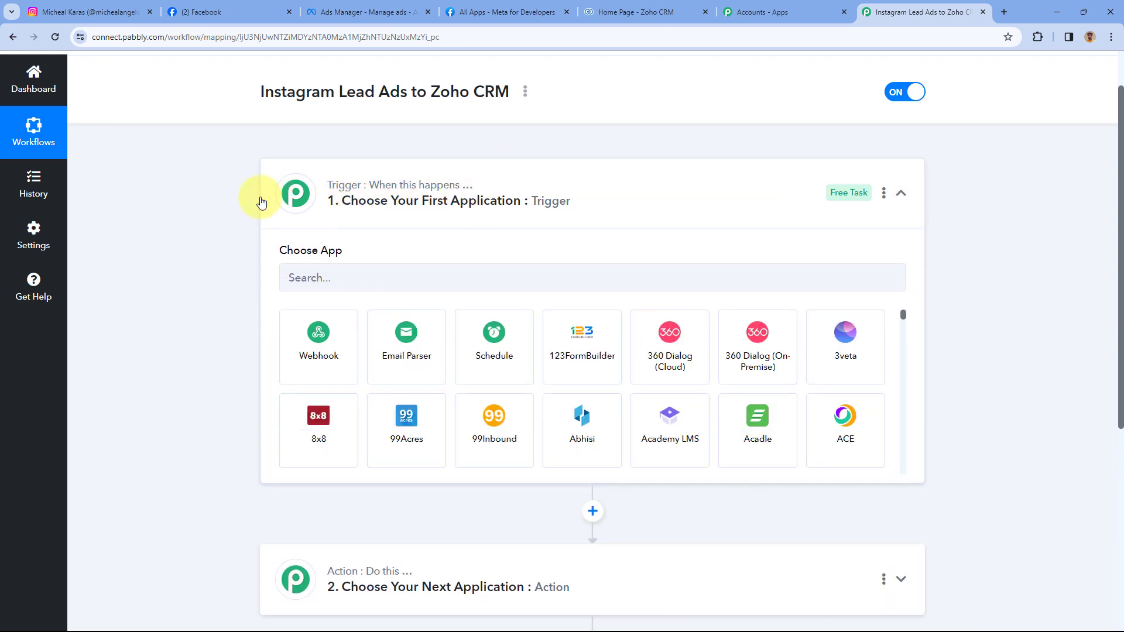
scroll(230, 275, down, 1)
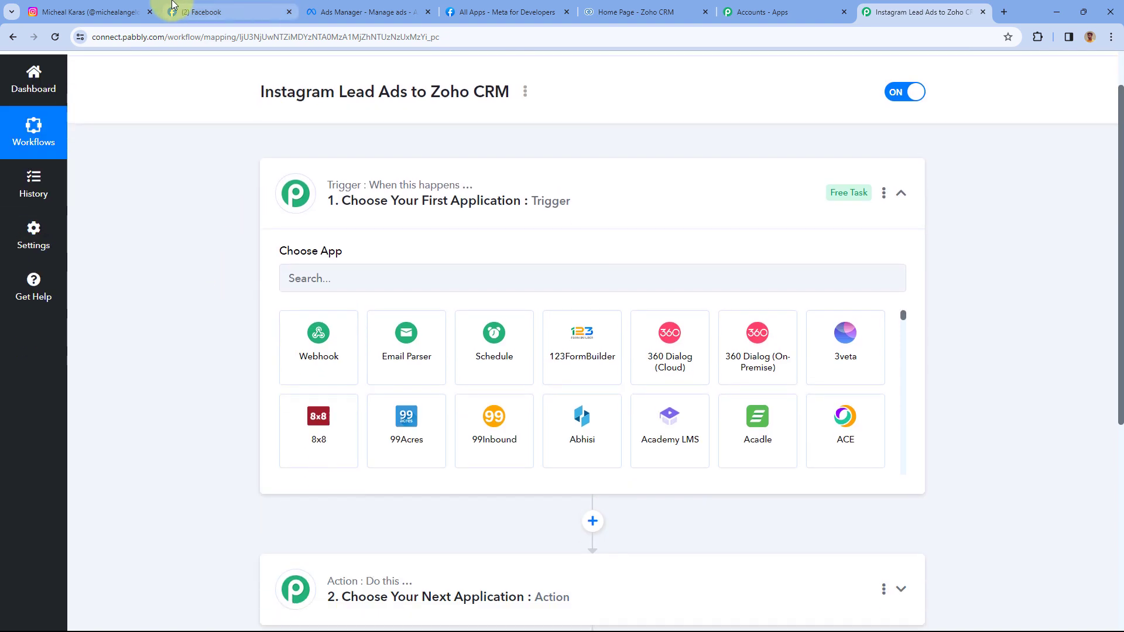
- Cross-check the Instagram profile, Ads Manager ad set and Zoho CRM, then return to Choose App
click(141, 11)
click(916, 11)
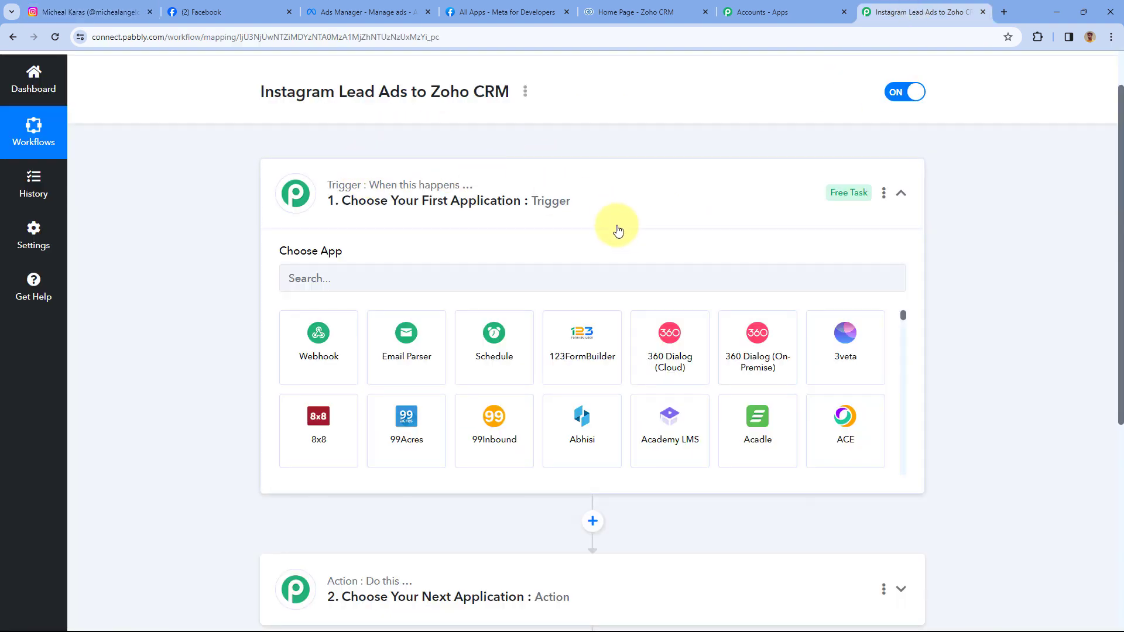
click(403, 12)
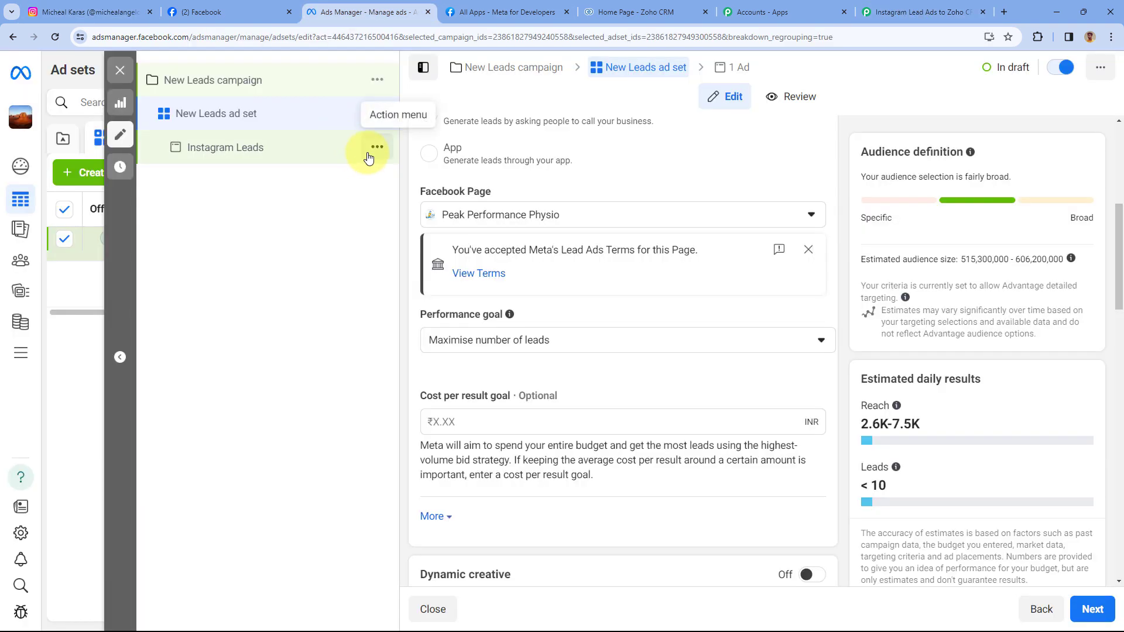
click(884, 12)
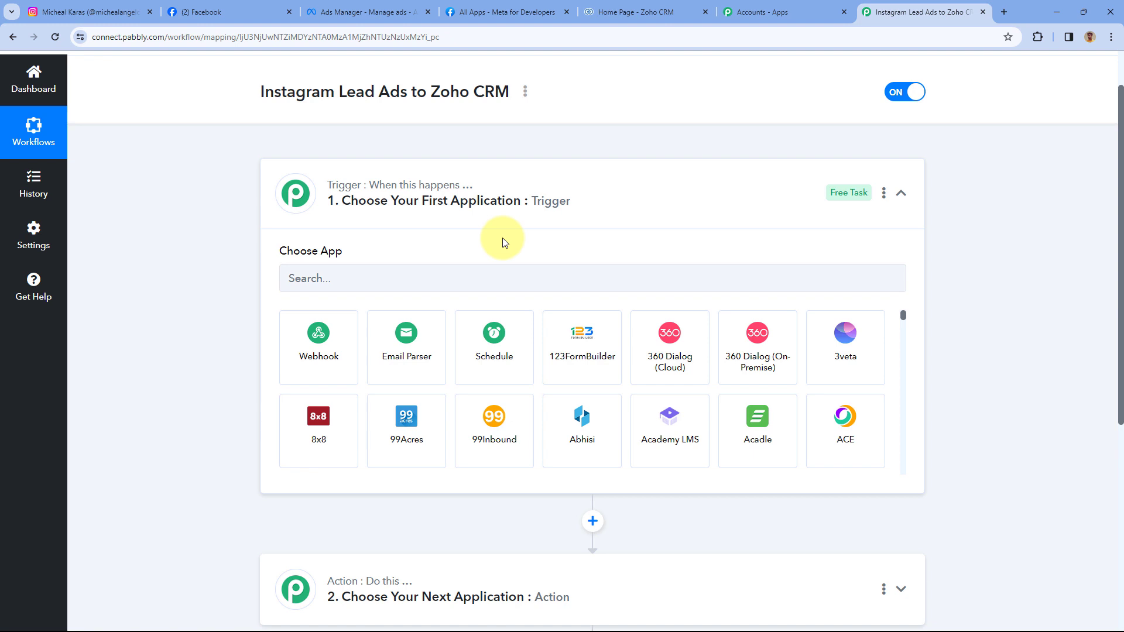
scroll(502, 233, down, 3)
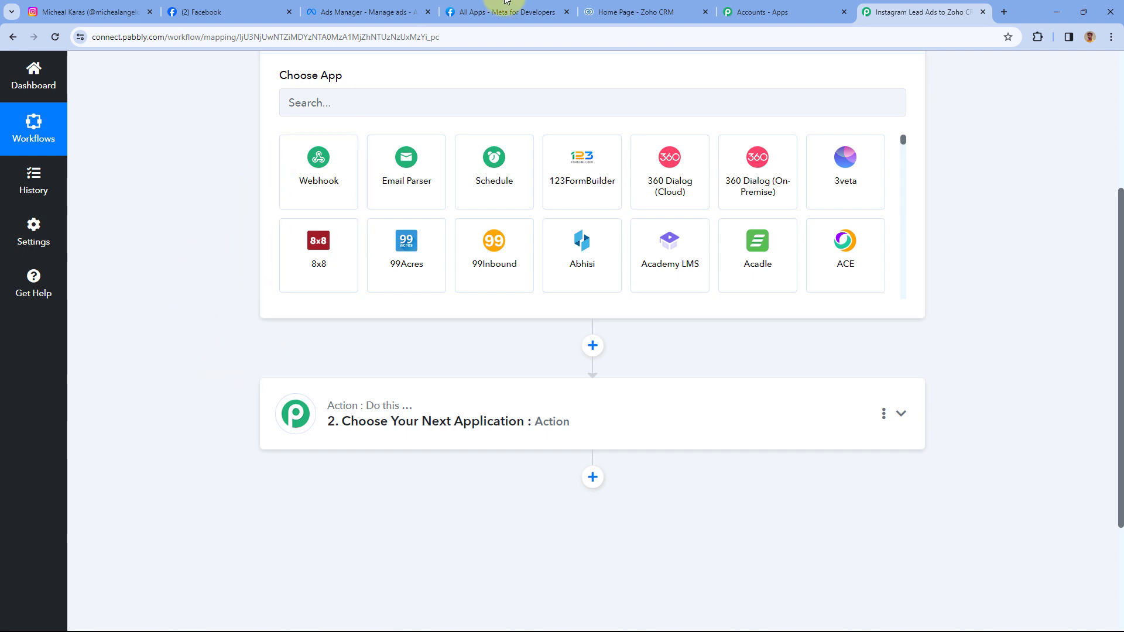
click(628, 12)
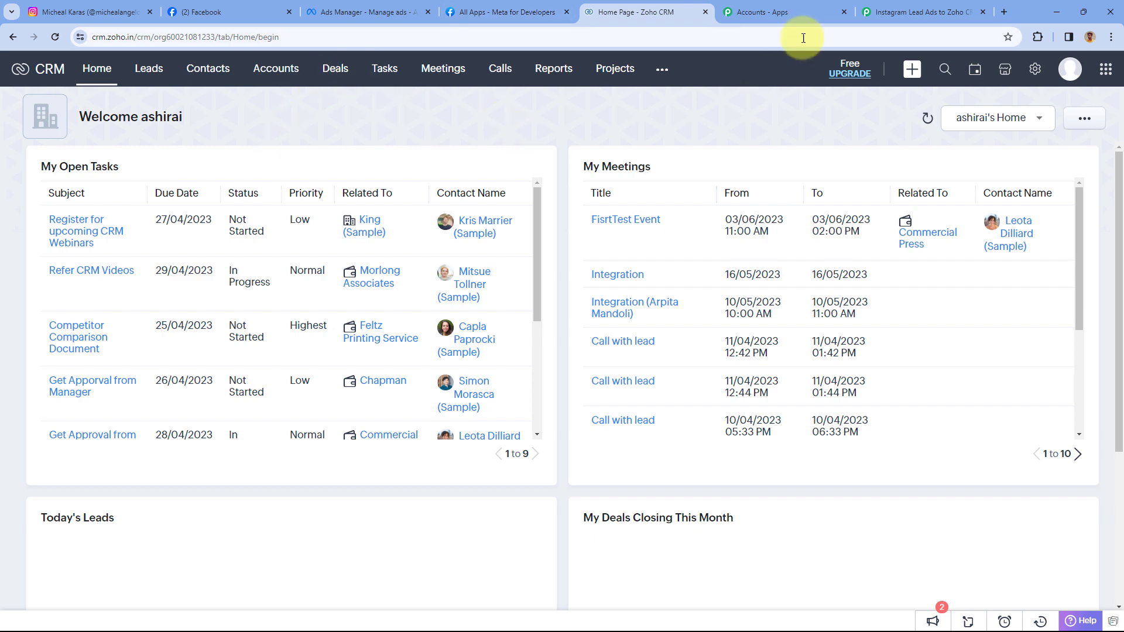
click(925, 12)
scroll(194, 248, down, 1)
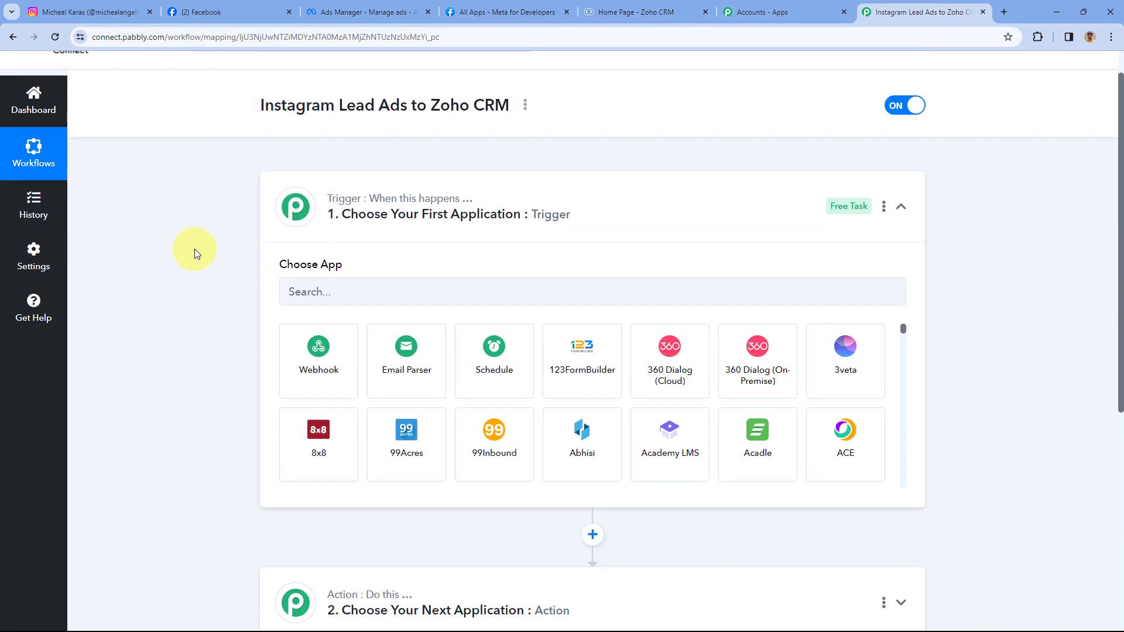
scroll(196, 253, down, 1)
- Set the trigger app to Instagram Lead Ads with the New Lead (Instant) event
click(352, 219)
text(Instag)
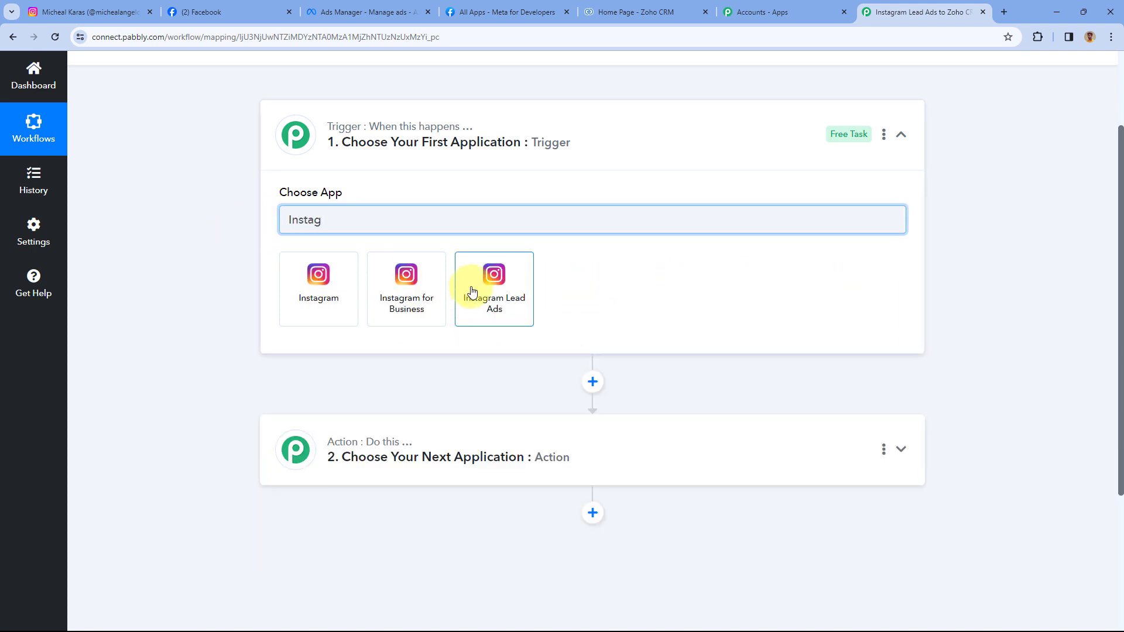
click(472, 292)
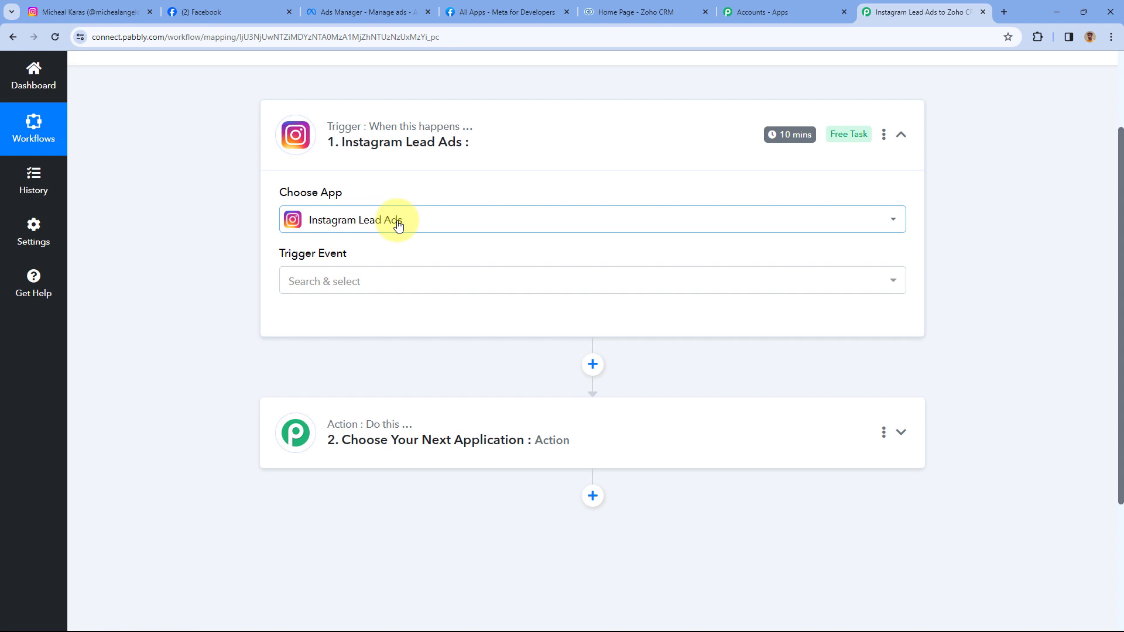
click(361, 281)
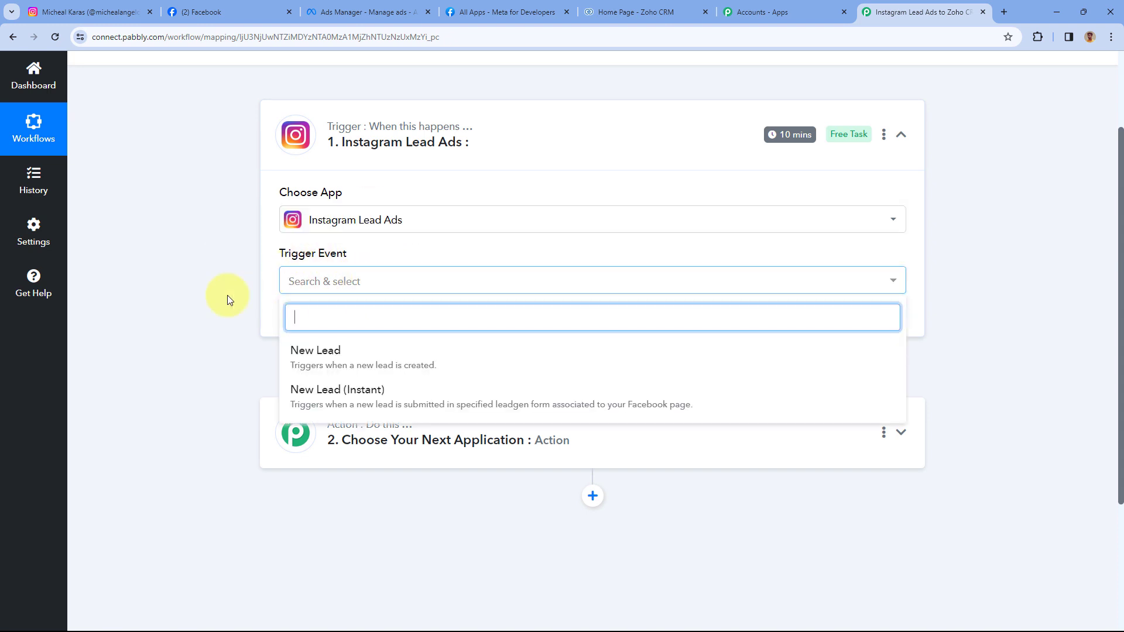
scroll(231, 295, down, 1)
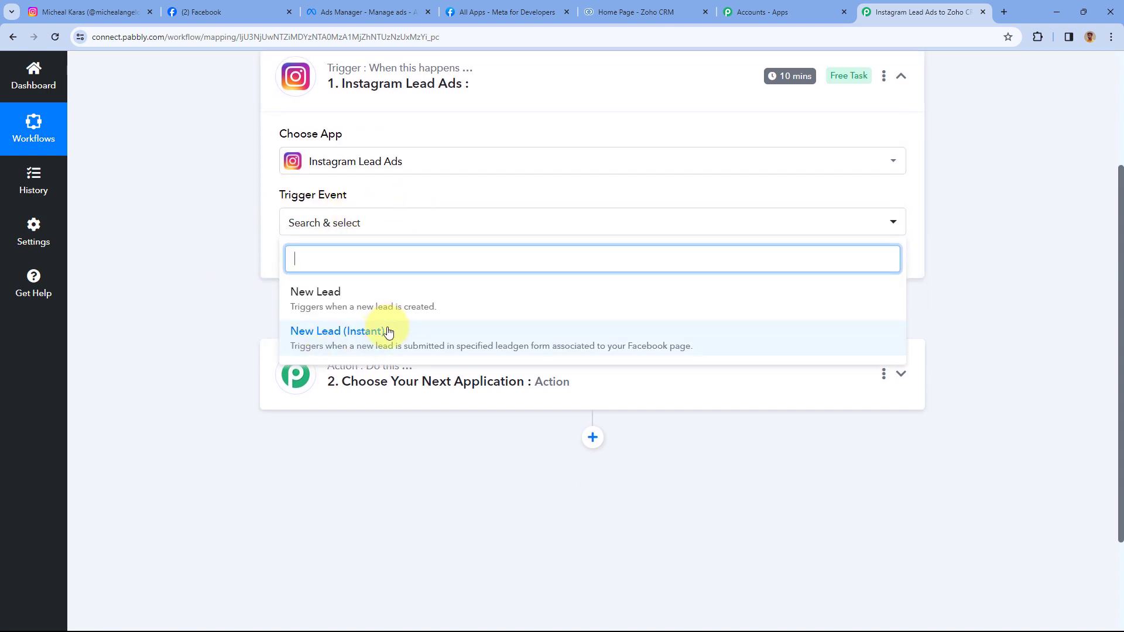
click(389, 330)
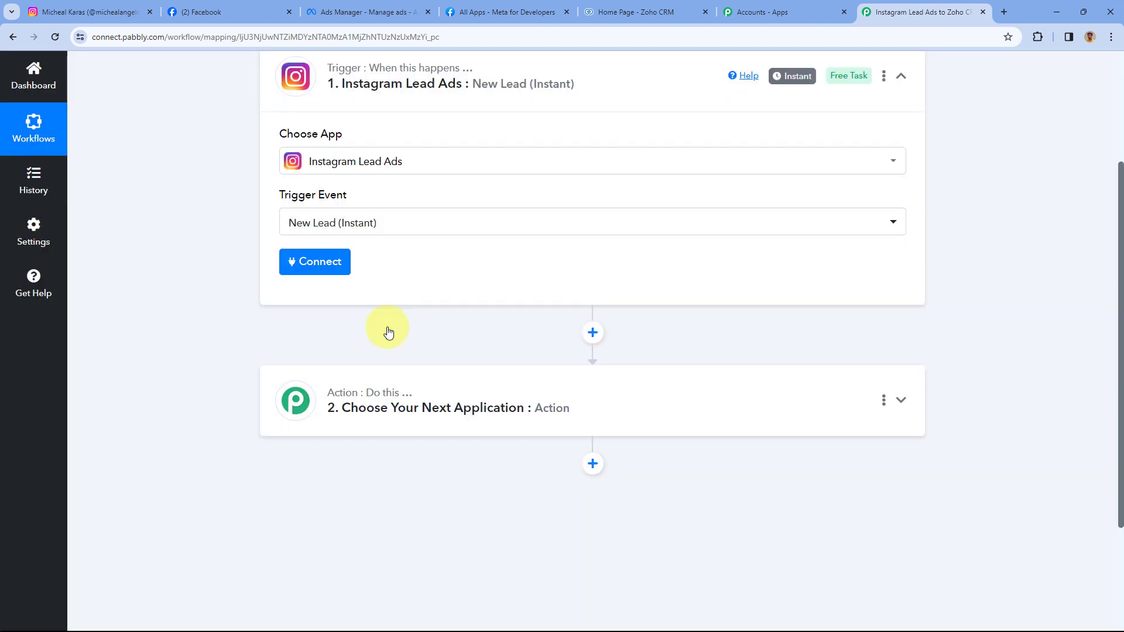
- Add a new Instagram Lead Ads connection and start authorizing it with Facebook
click(320, 264)
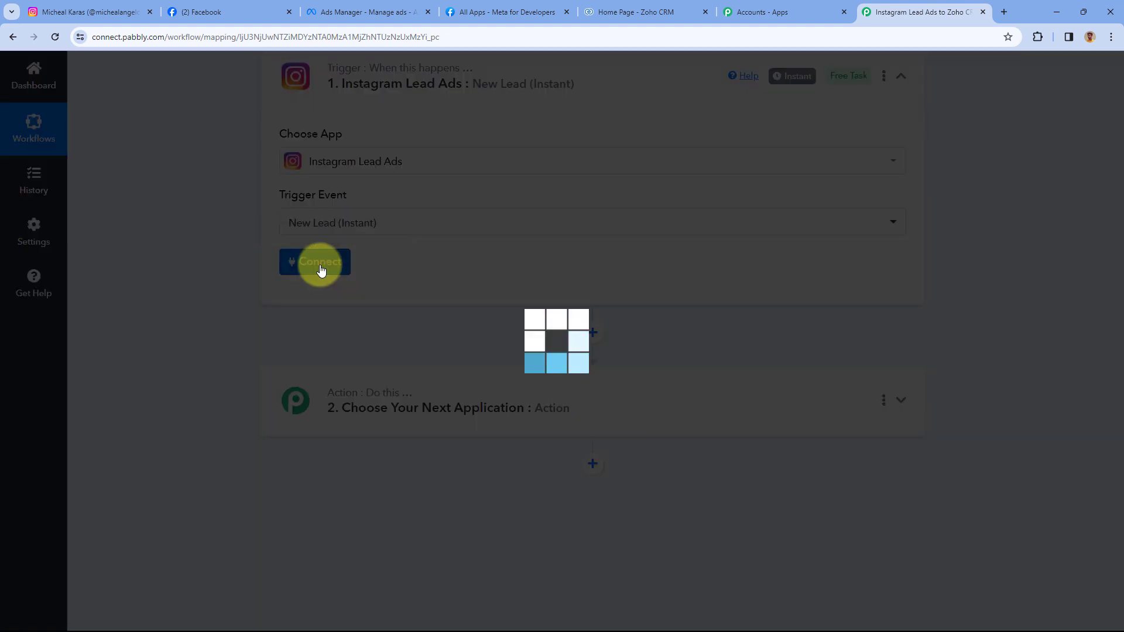
click(520, 203)
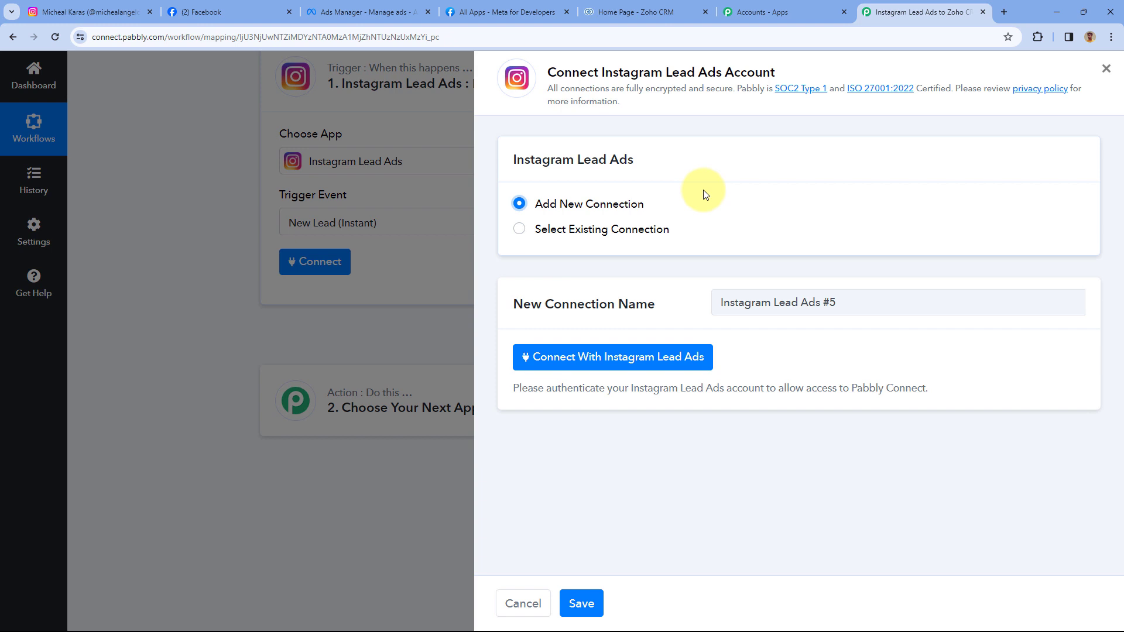
click(615, 364)
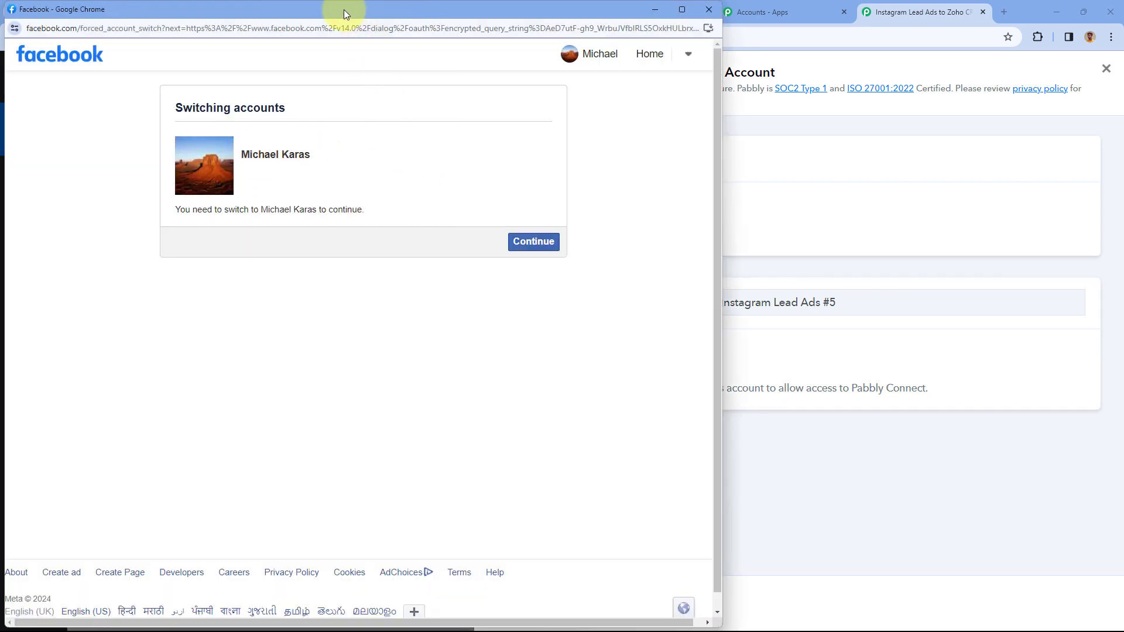
drag(343, 9, 94, 12)
click(57, 16)
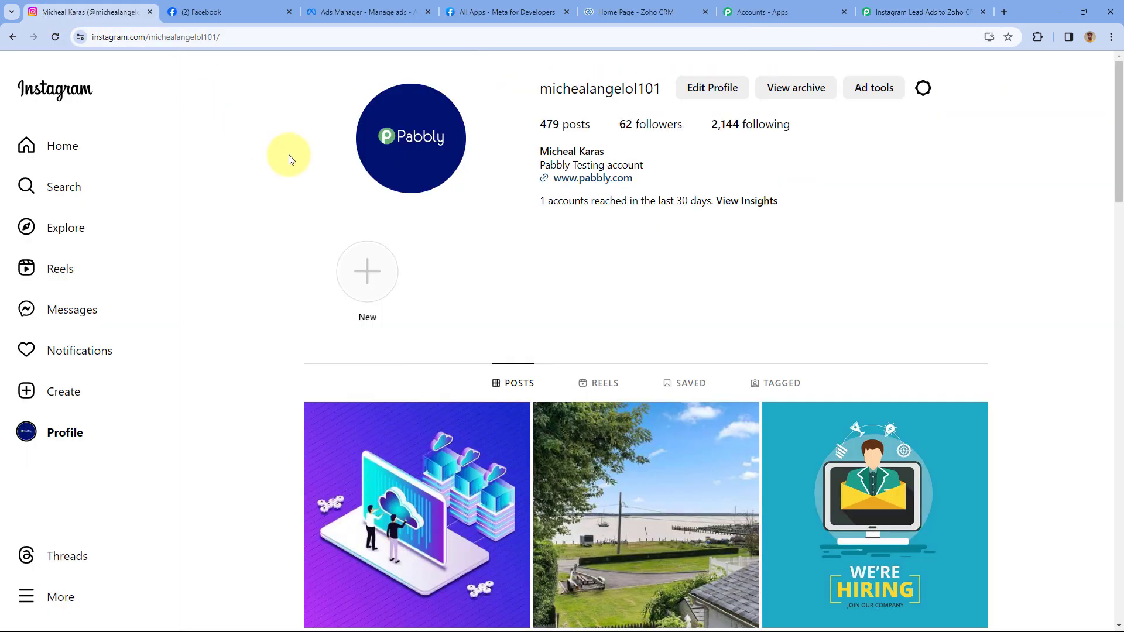
click(199, 12)
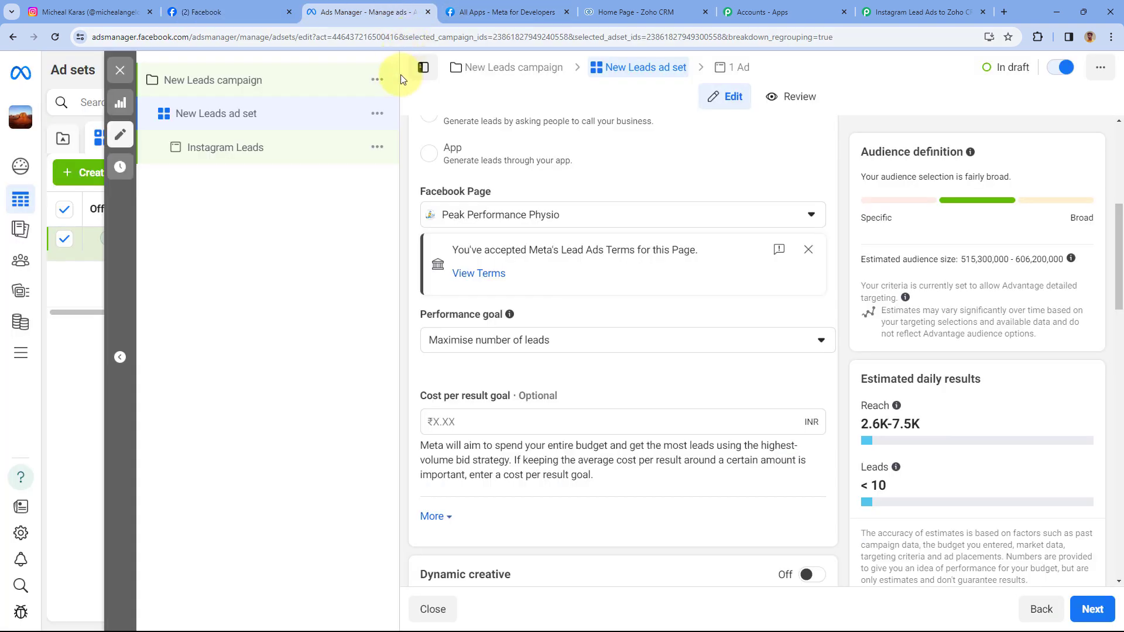
- Review the Facebook page and ad set, then approve the account switch to finish authorization
key(ctrl+shift+Tab)
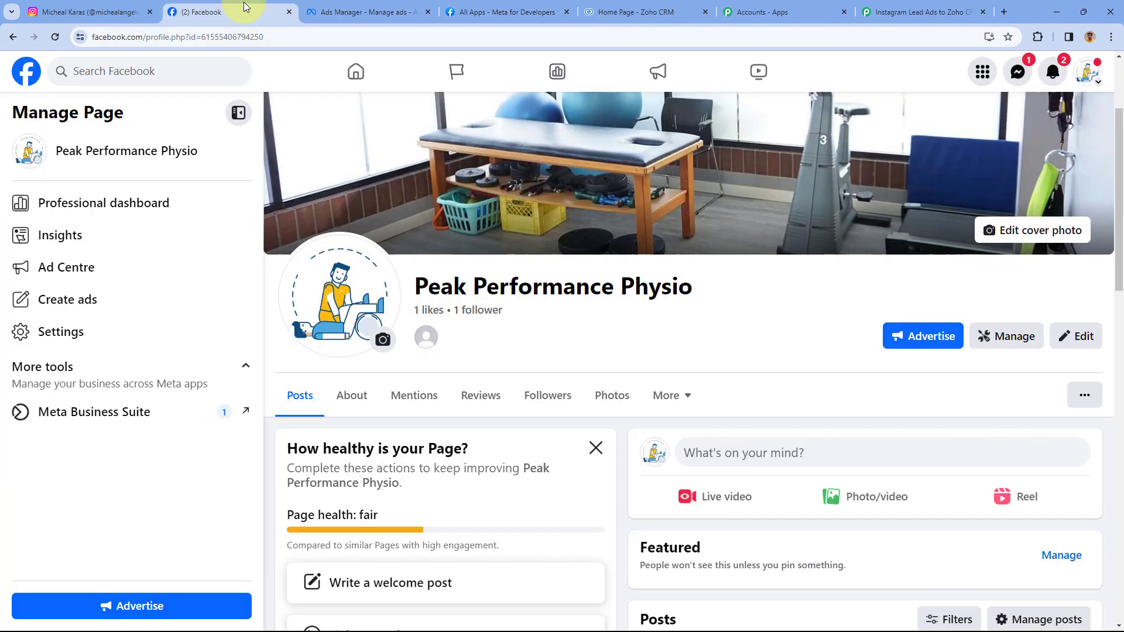
key(ctrl+shift+Tab)
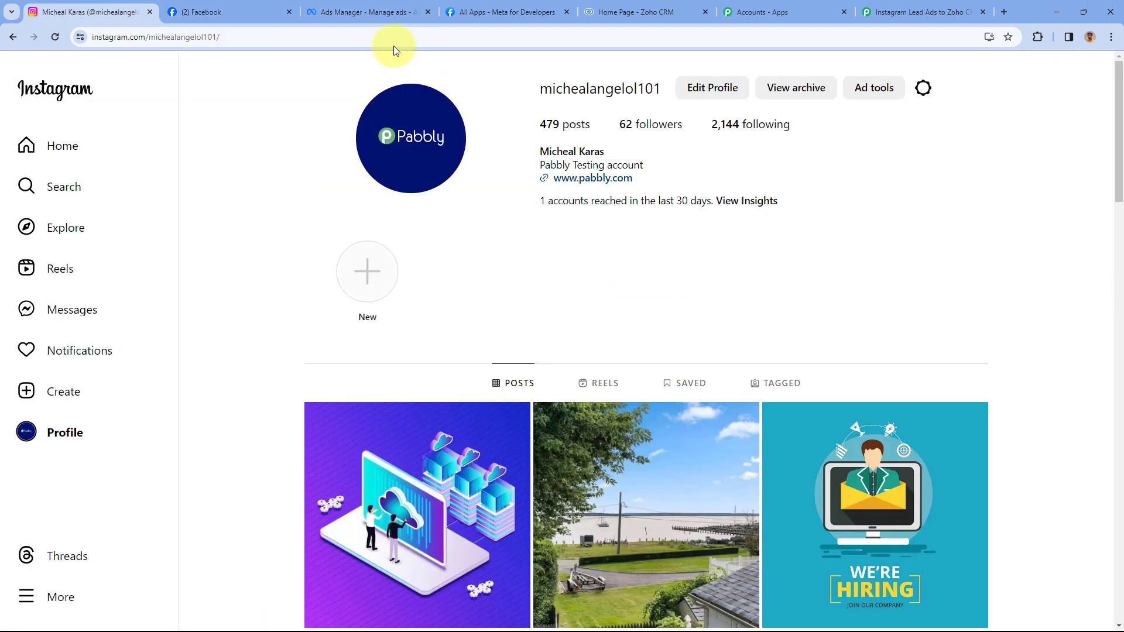
click(371, 11)
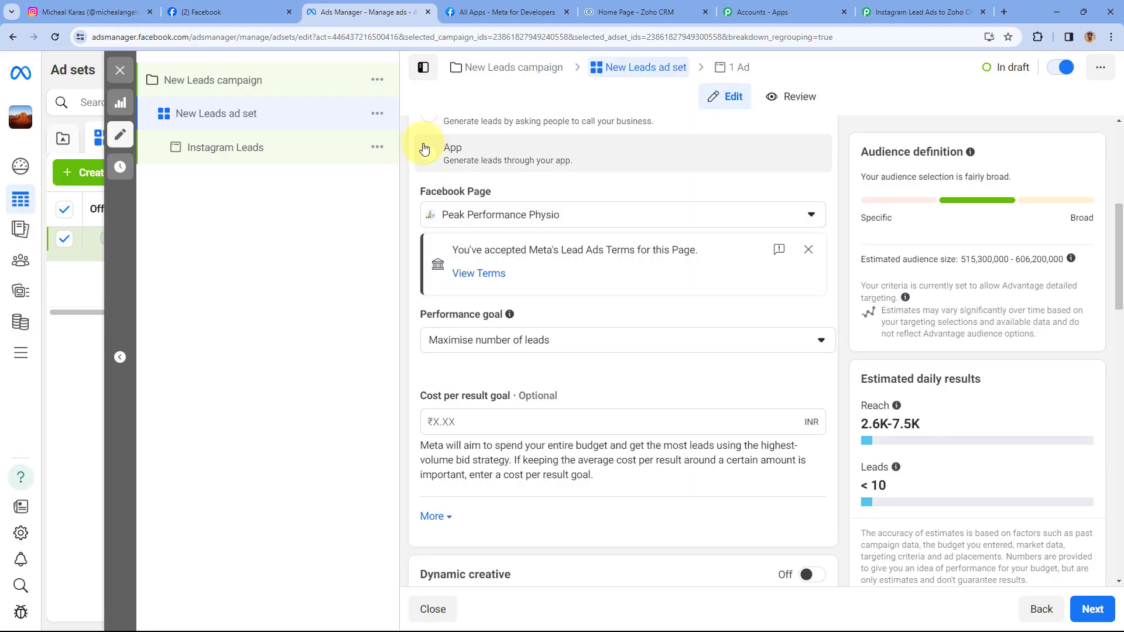
click(911, 7)
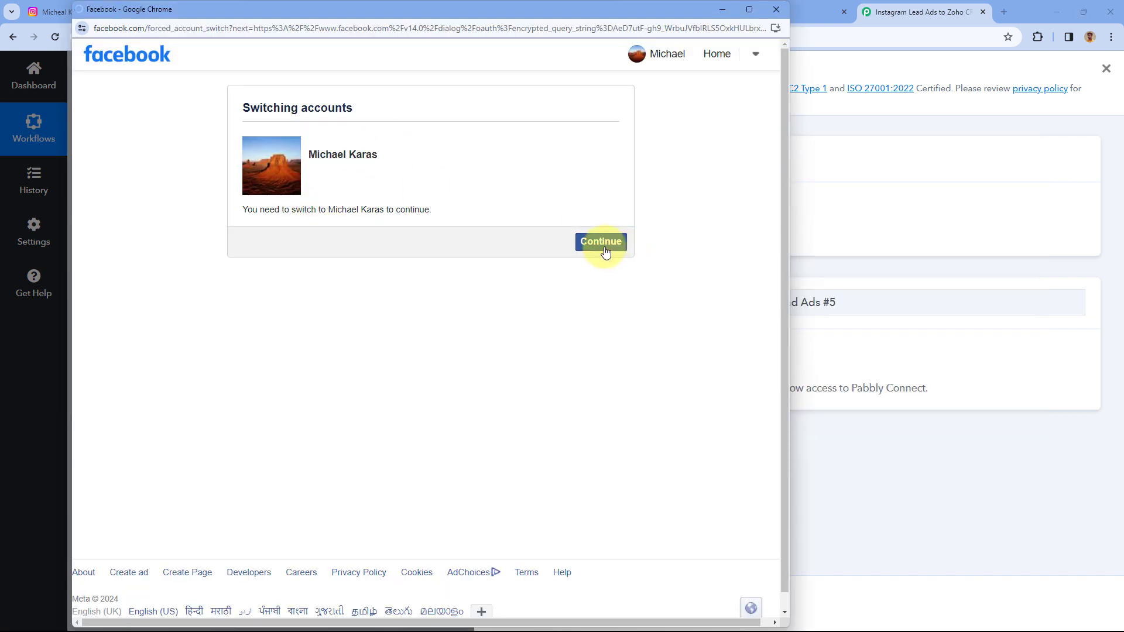
click(601, 241)
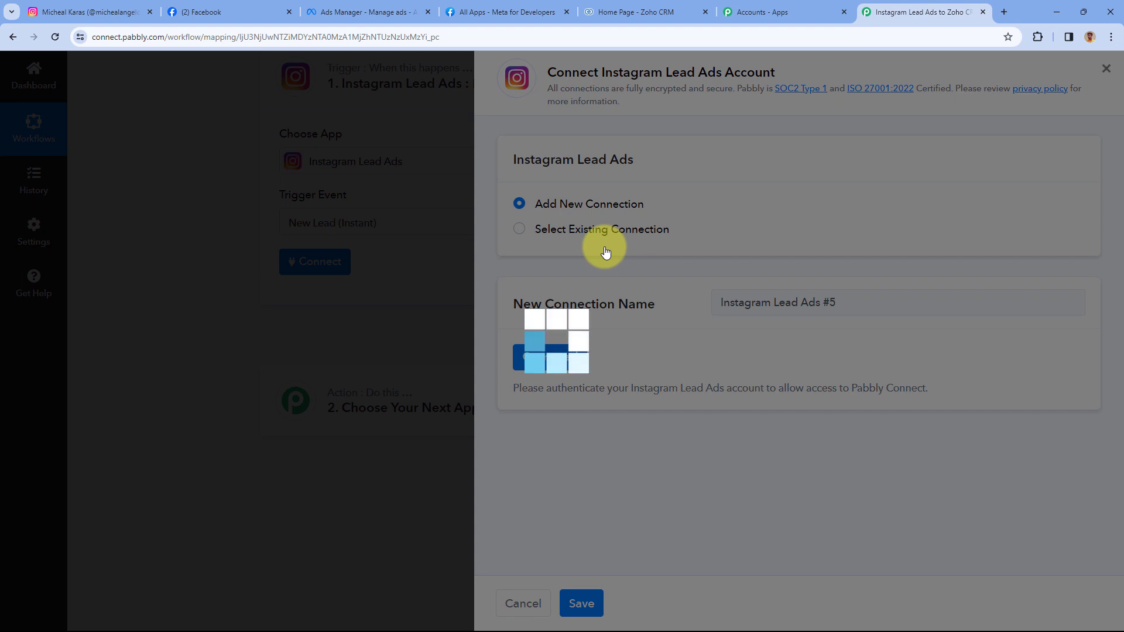
- Open the trigger's Facebook page list and scroll through the available pages
scroll(532, 209, down, 1)
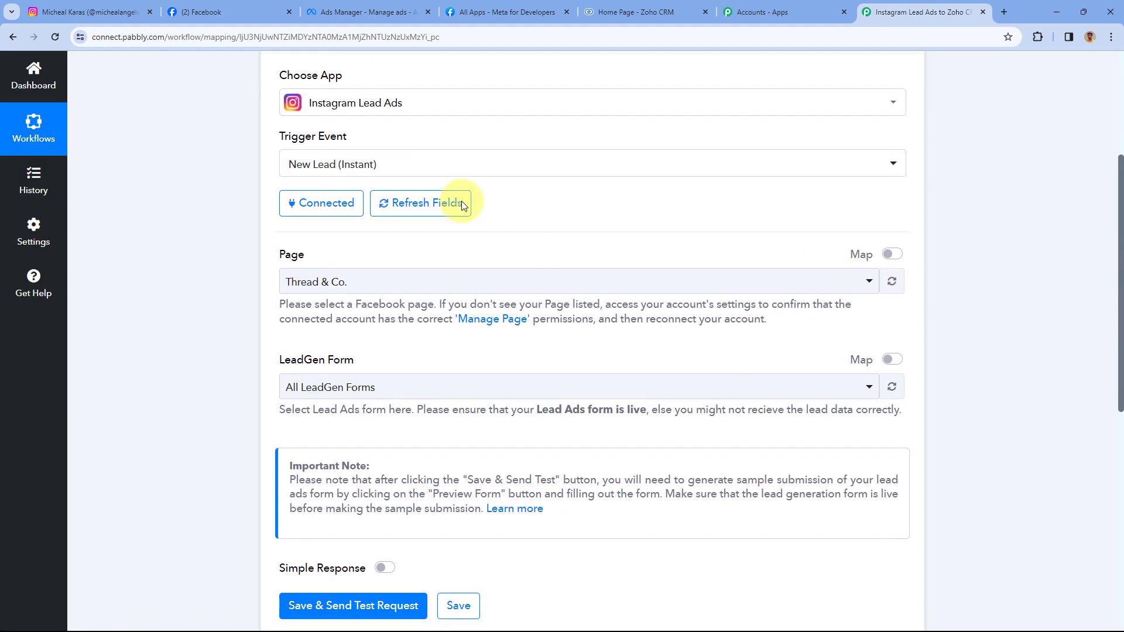
scroll(310, 234, down, 2)
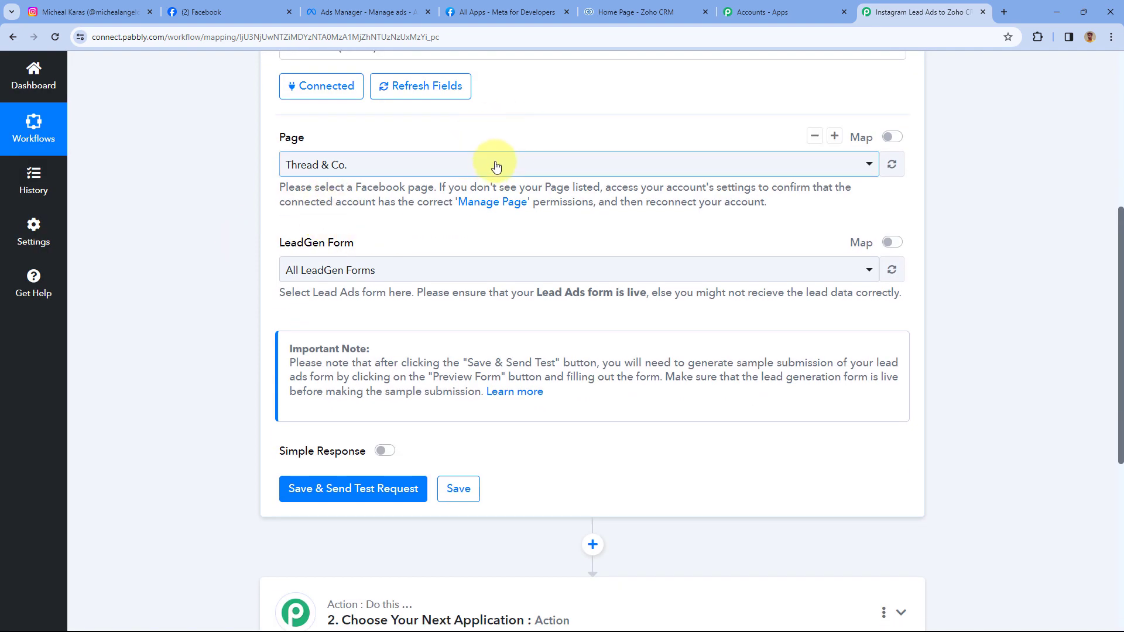
click(494, 164)
scroll(252, 171, down, 2)
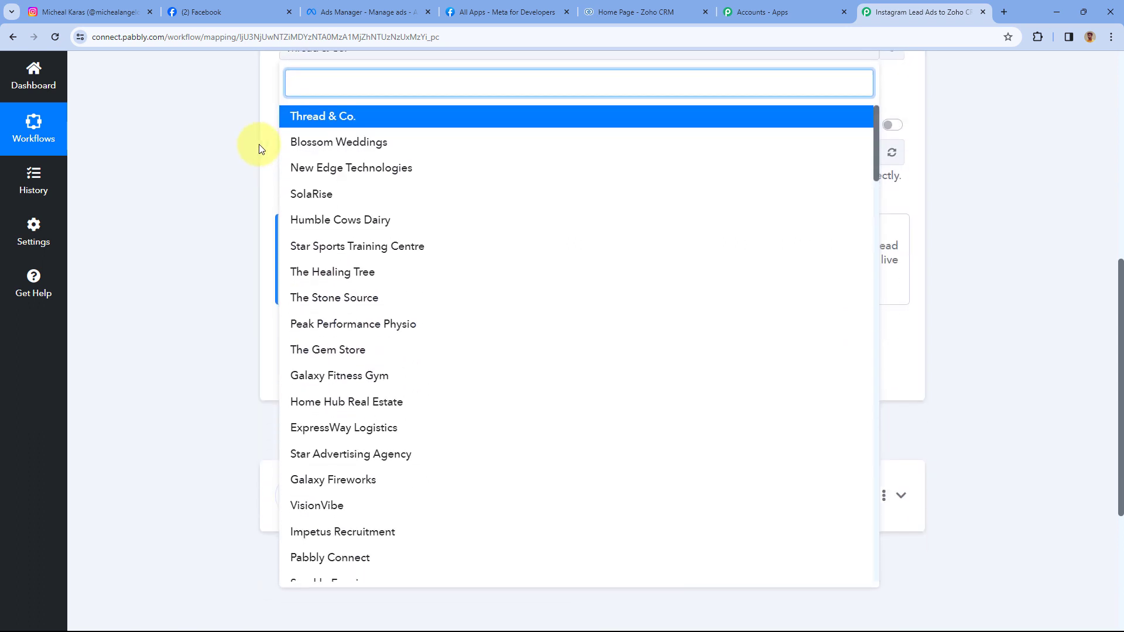
scroll(435, 194, down, 3)
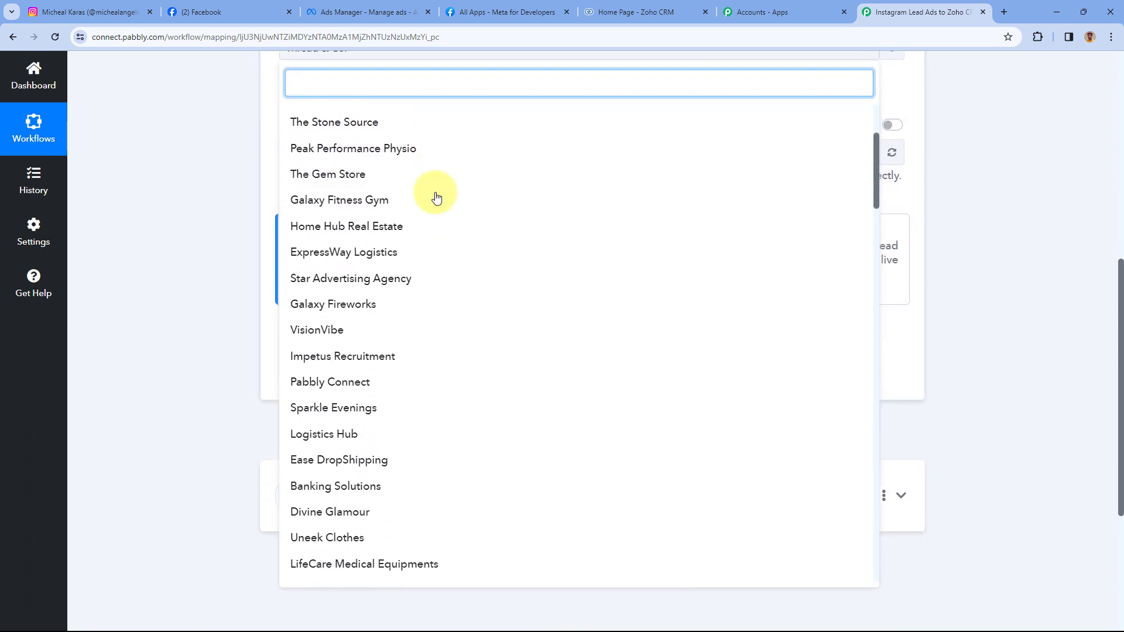
scroll(434, 196, down, 3)
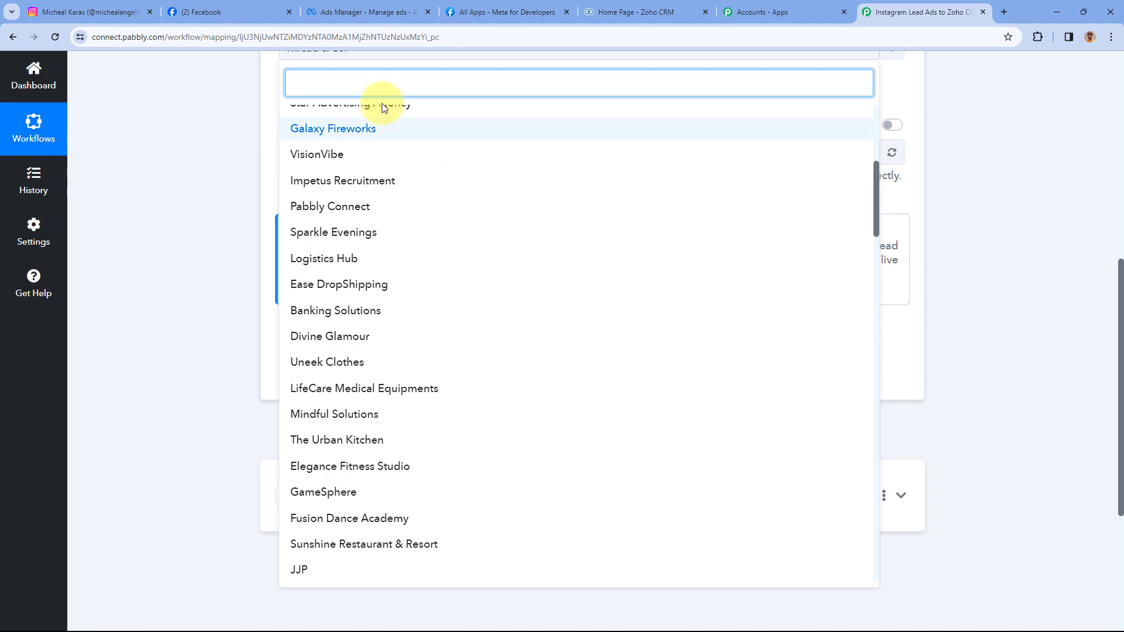
scroll(404, 263, down, 2)
scroll(411, 269, down, 1)
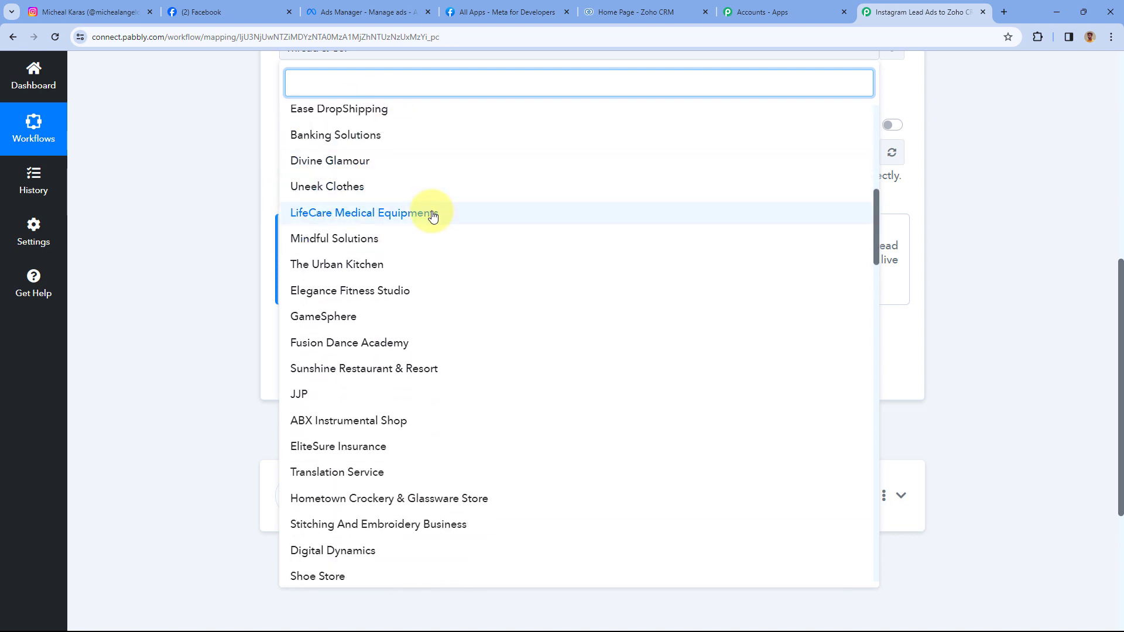
- Confirm the ad set's page in Ads Manager, then search 'Pea' and pick Peak Performance Physio
click(91, 12)
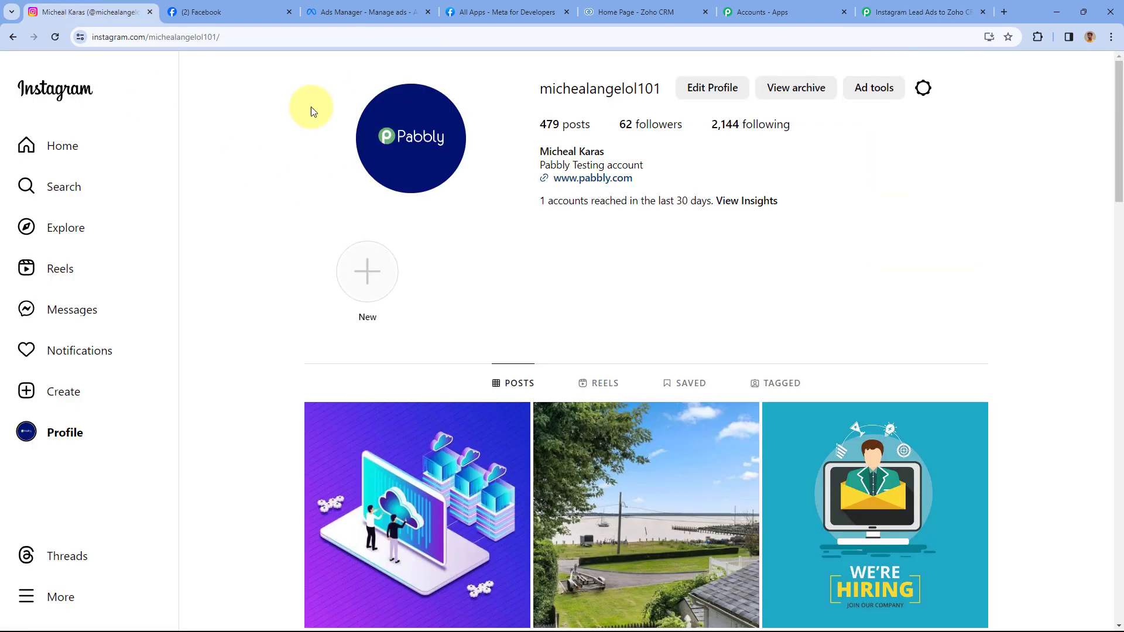
click(384, 11)
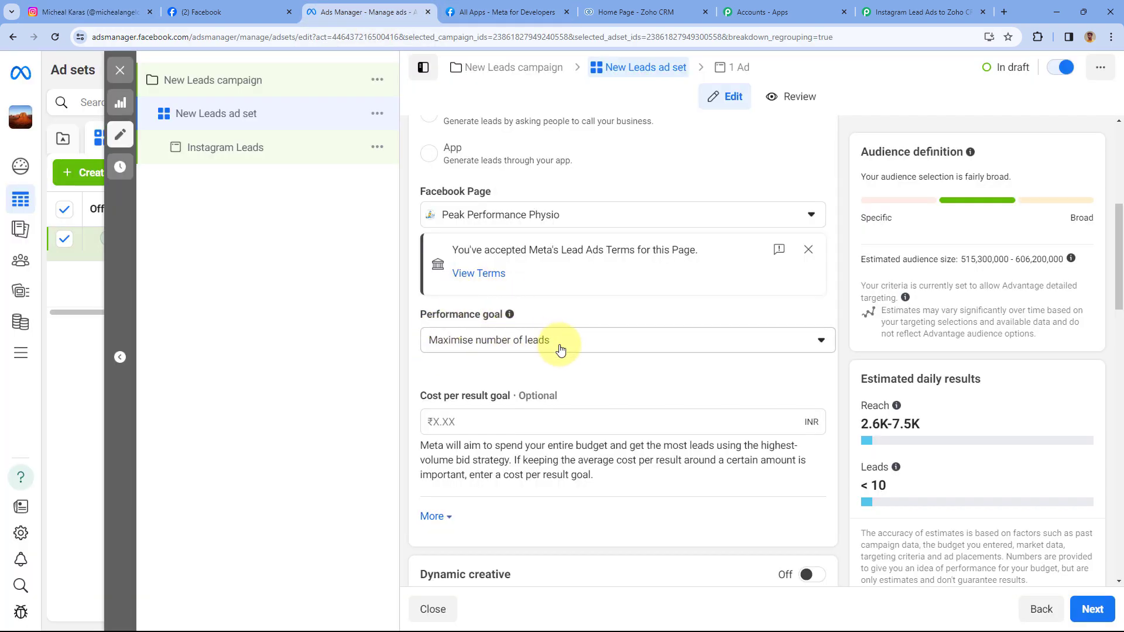
click(924, 12)
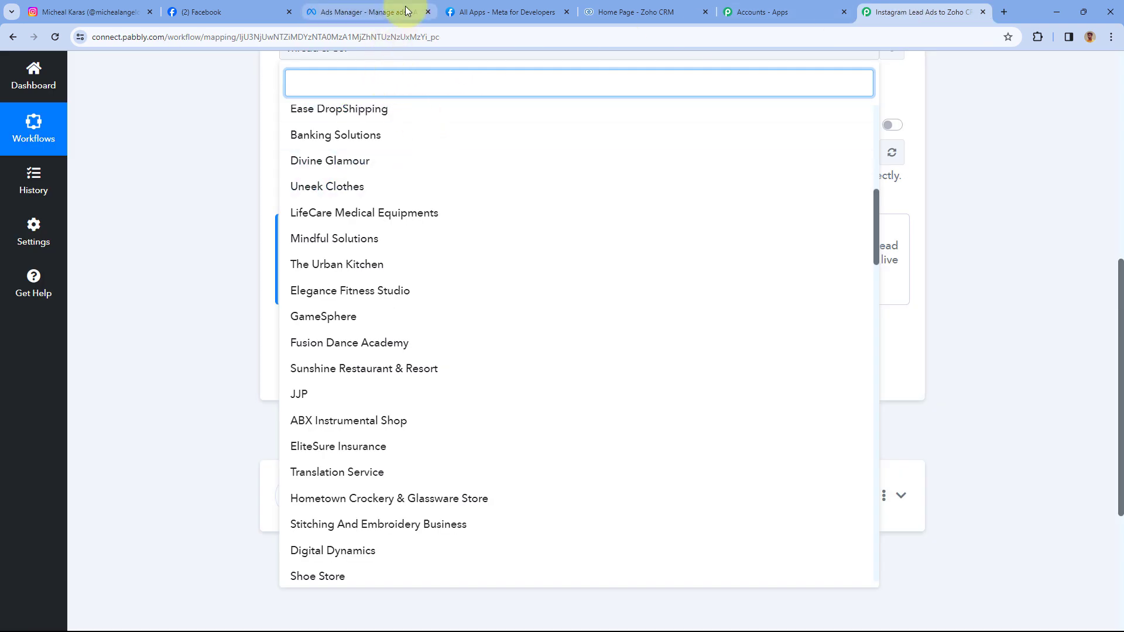
click(408, 10)
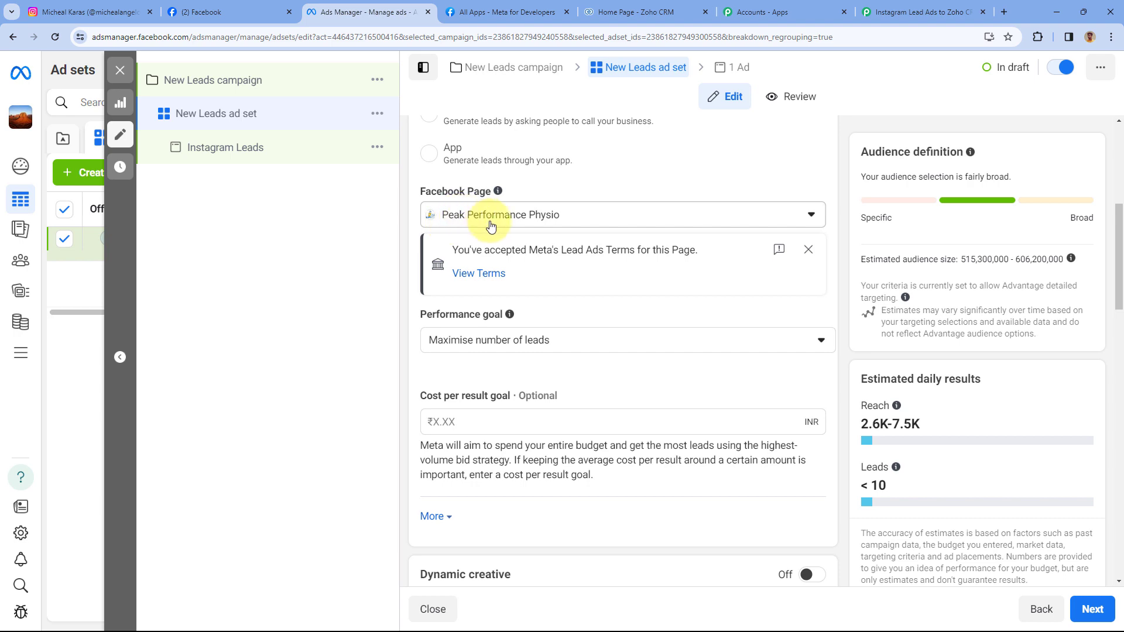
click(901, 12)
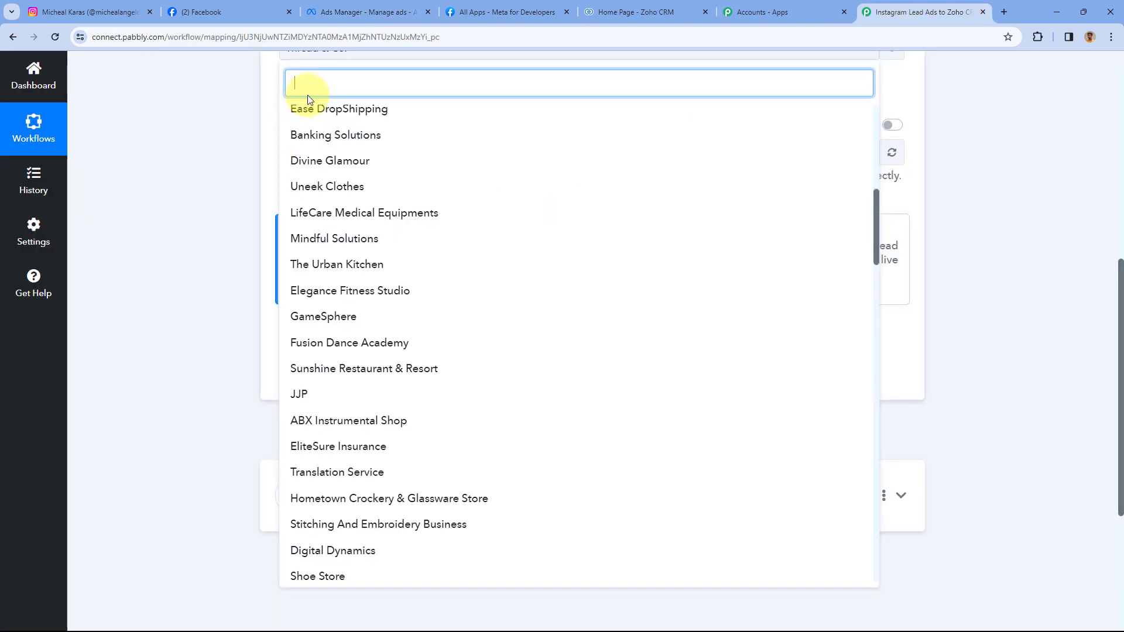
text(Pea)
click(358, 113)
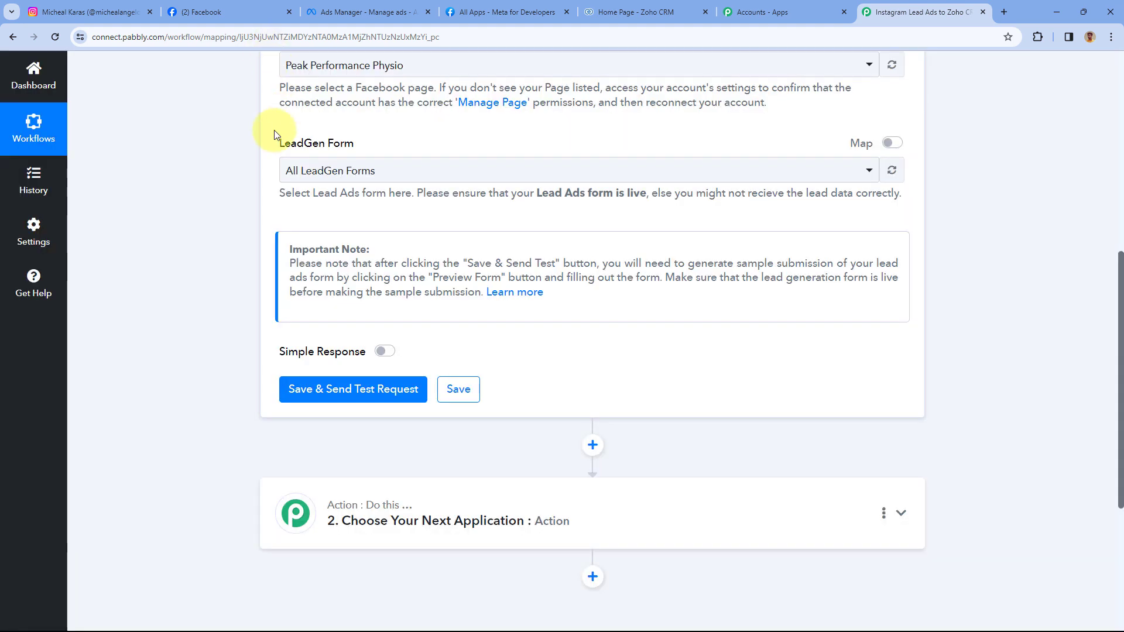
scroll(232, 167, up, 2)
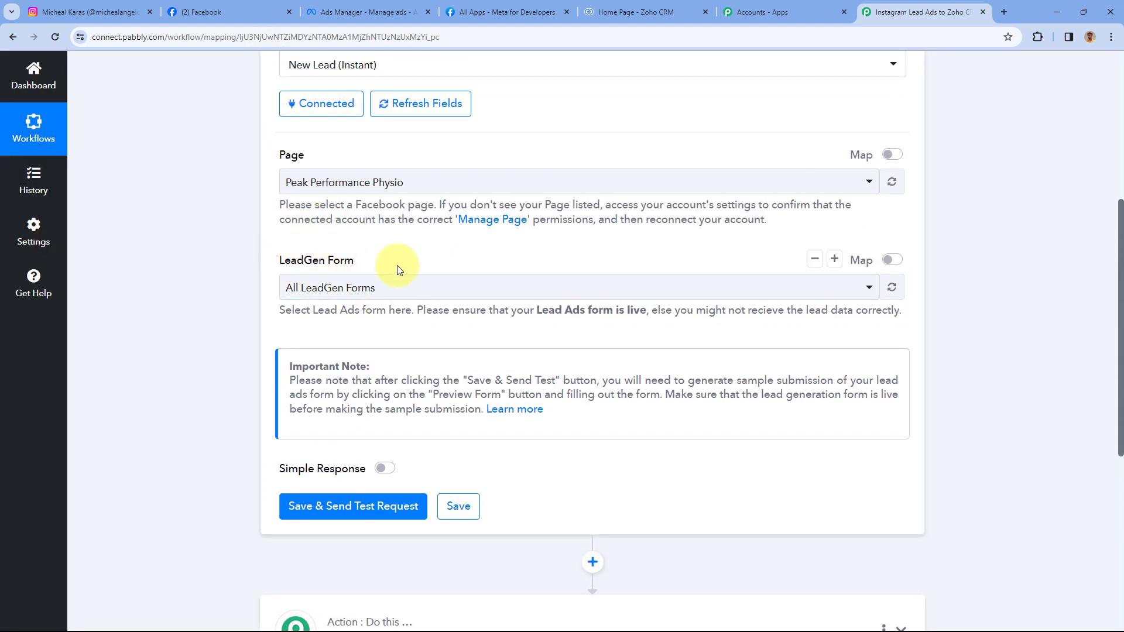
click(369, 12)
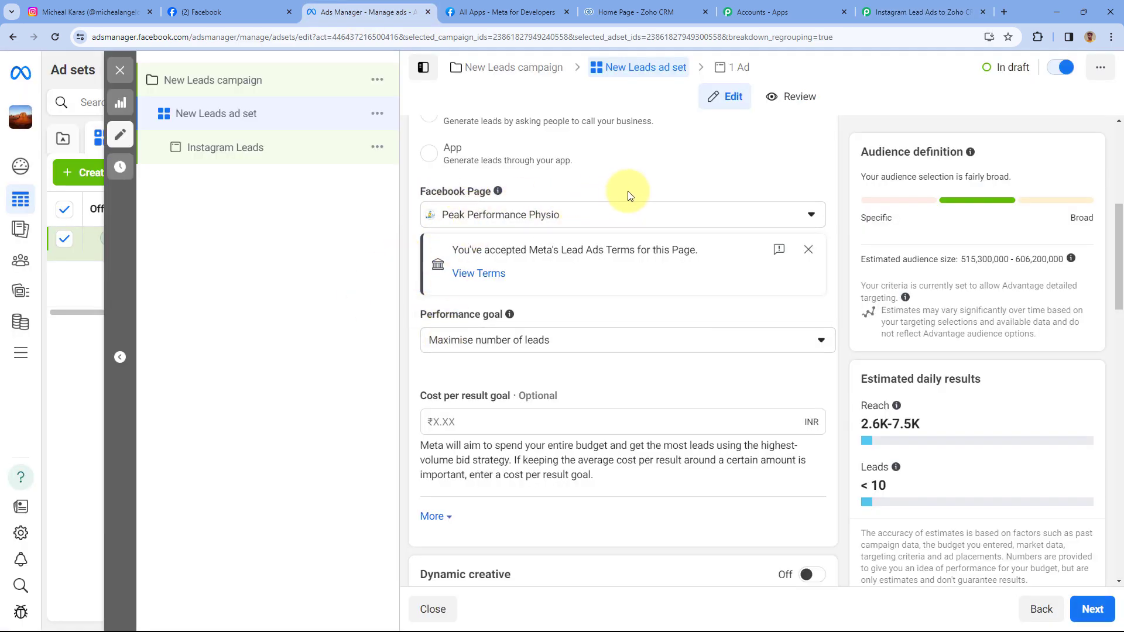
click(906, 7)
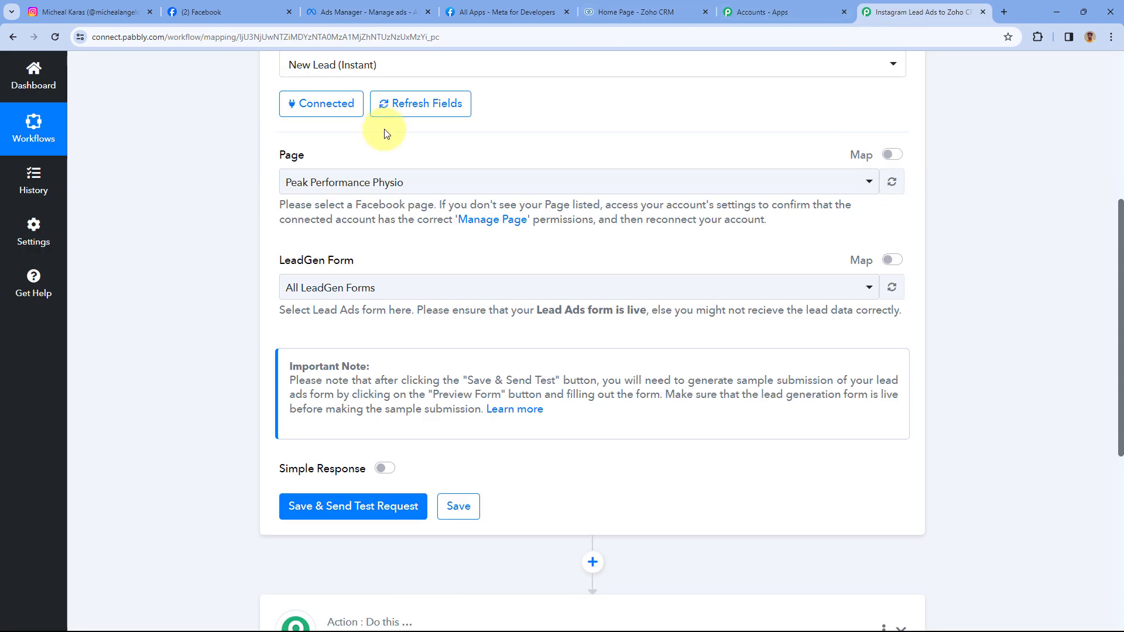
click(374, 287)
scroll(219, 274, down, 1)
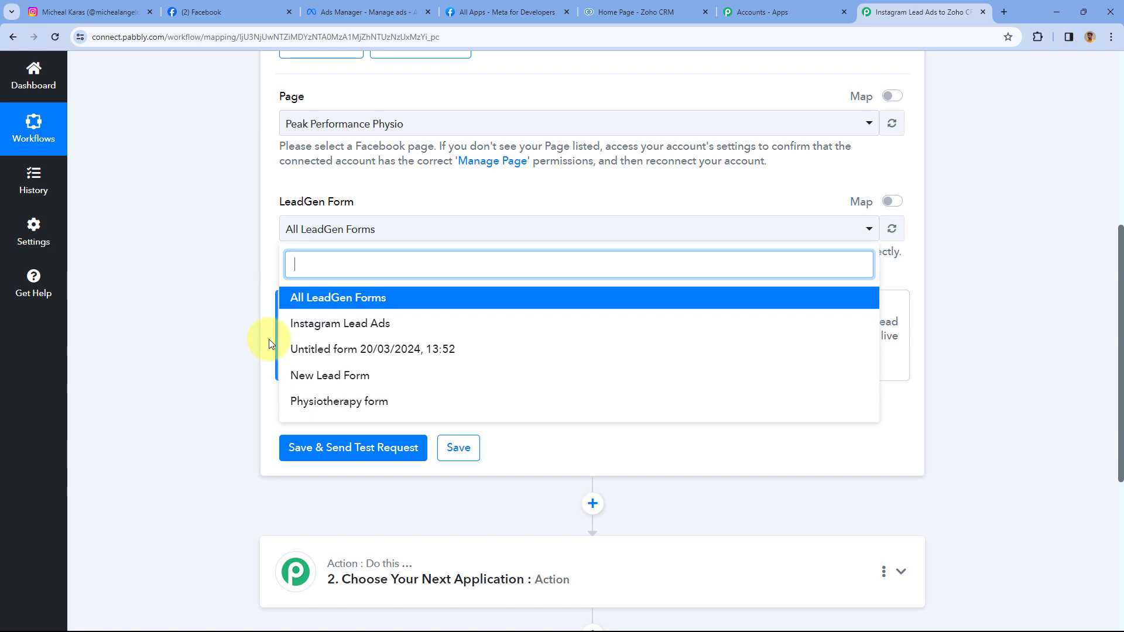
scroll(271, 344, down, 2)
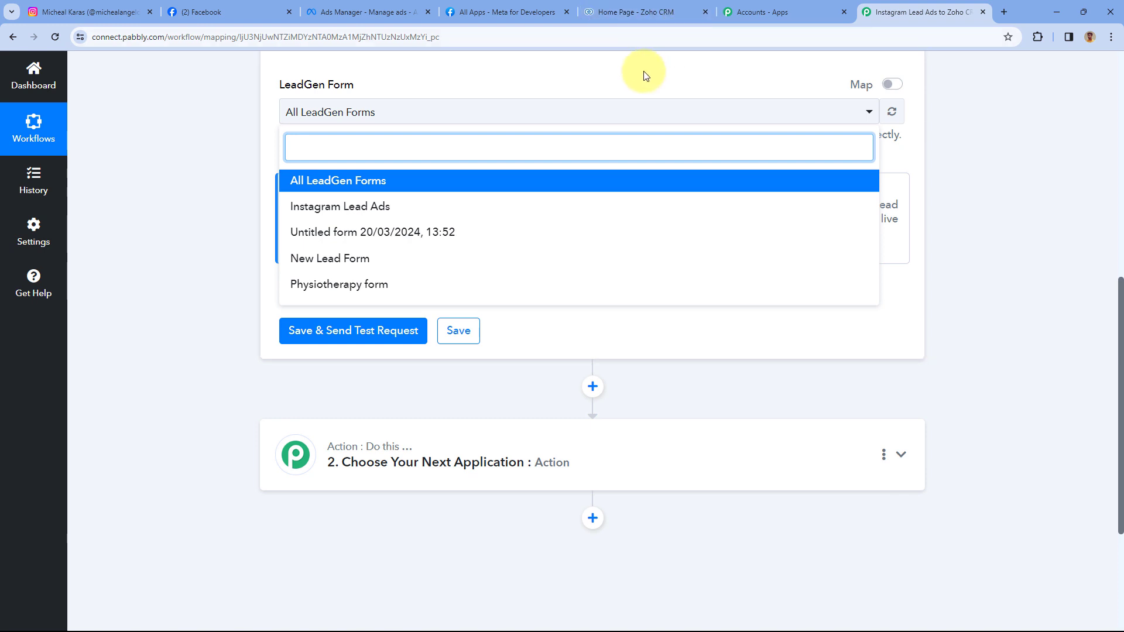
click(310, 184)
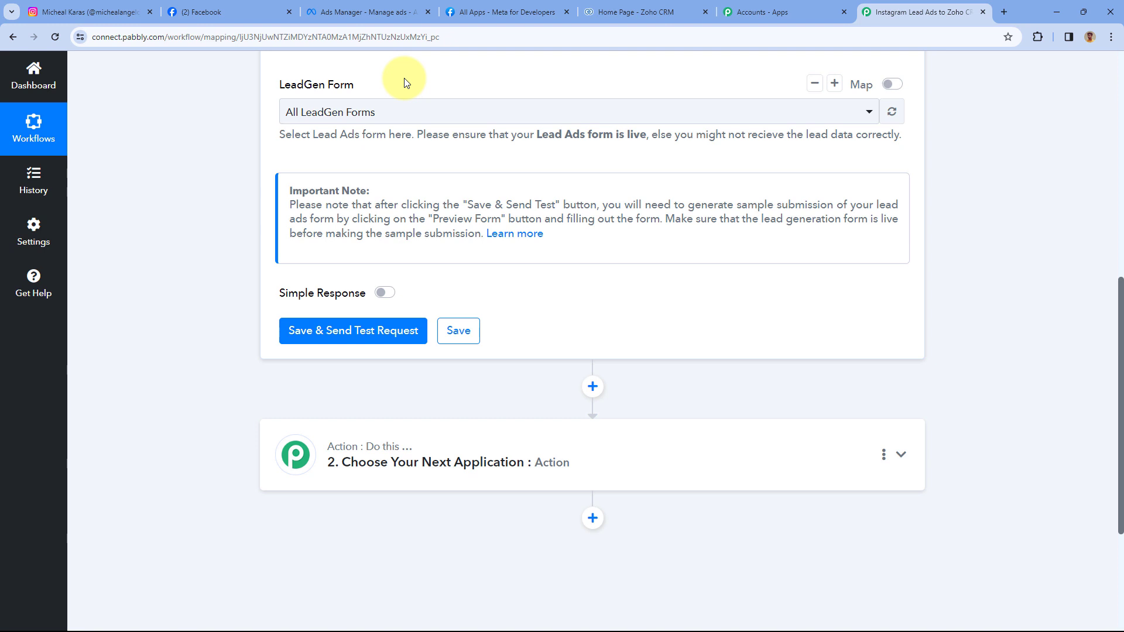
scroll(351, 199, down, 1)
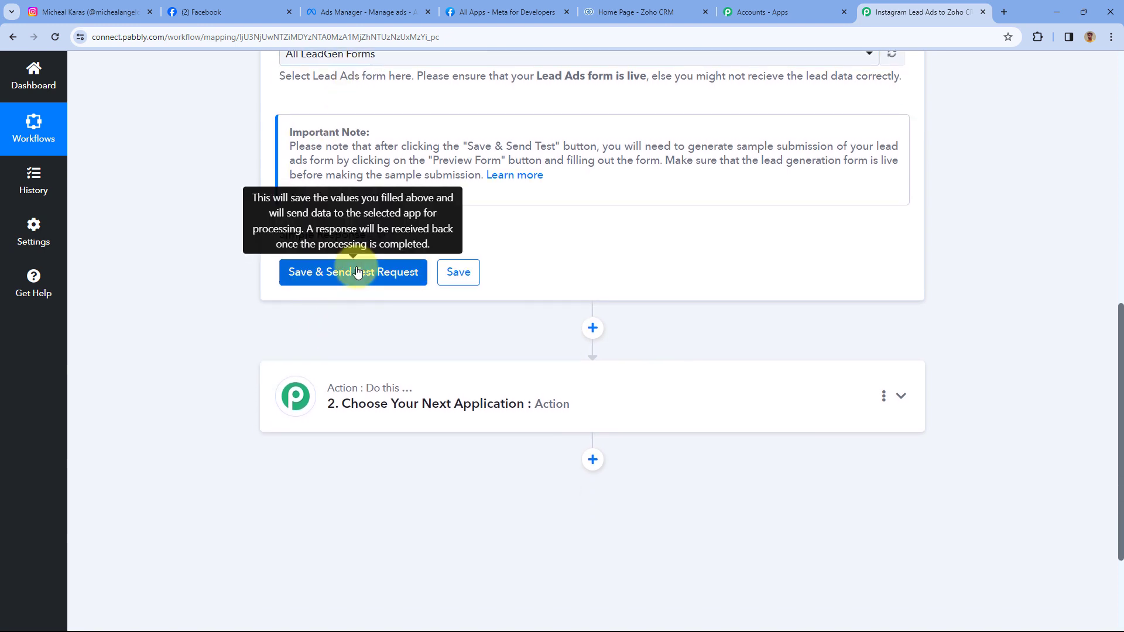
- Save the trigger with a test request, then close the Ads Manager ad set editor unpublished
click(364, 270)
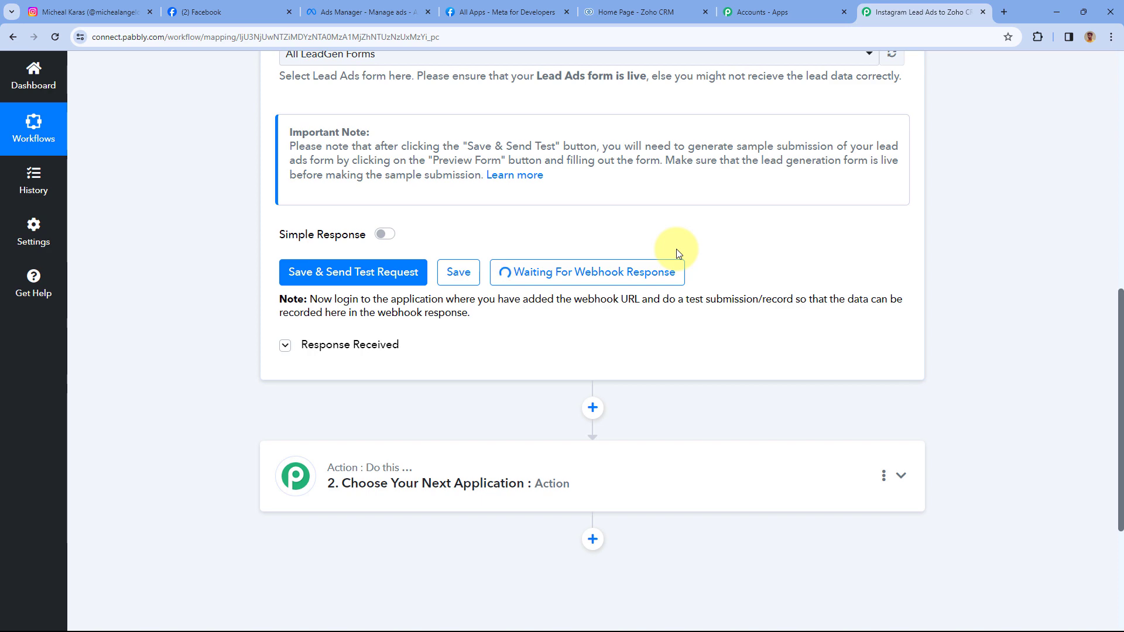
scroll(676, 248, up, 5)
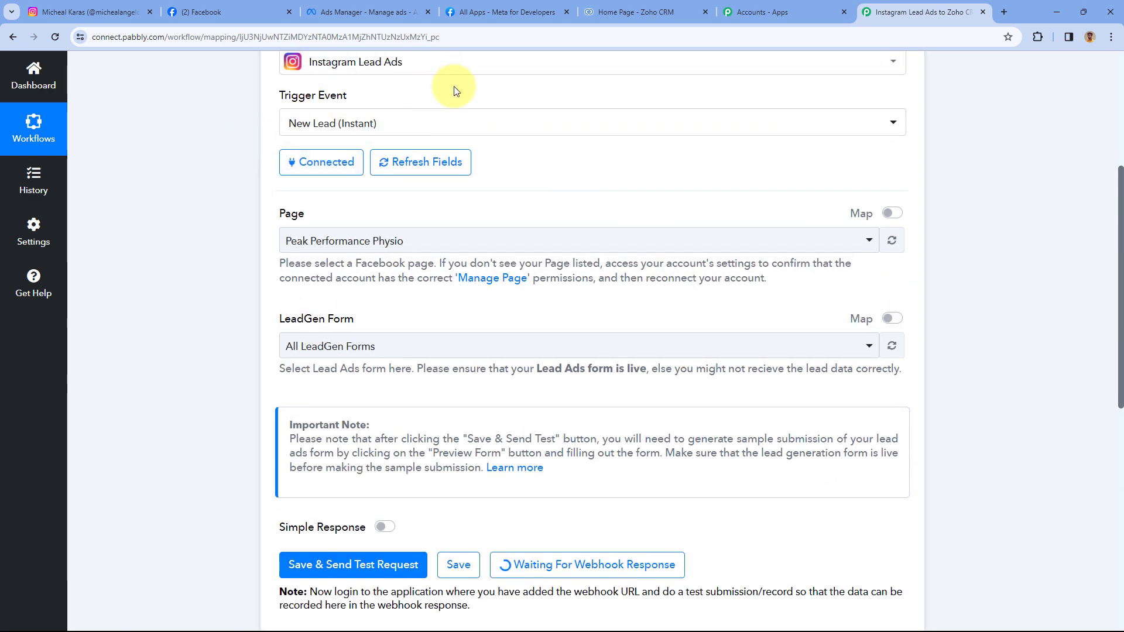
click(382, 7)
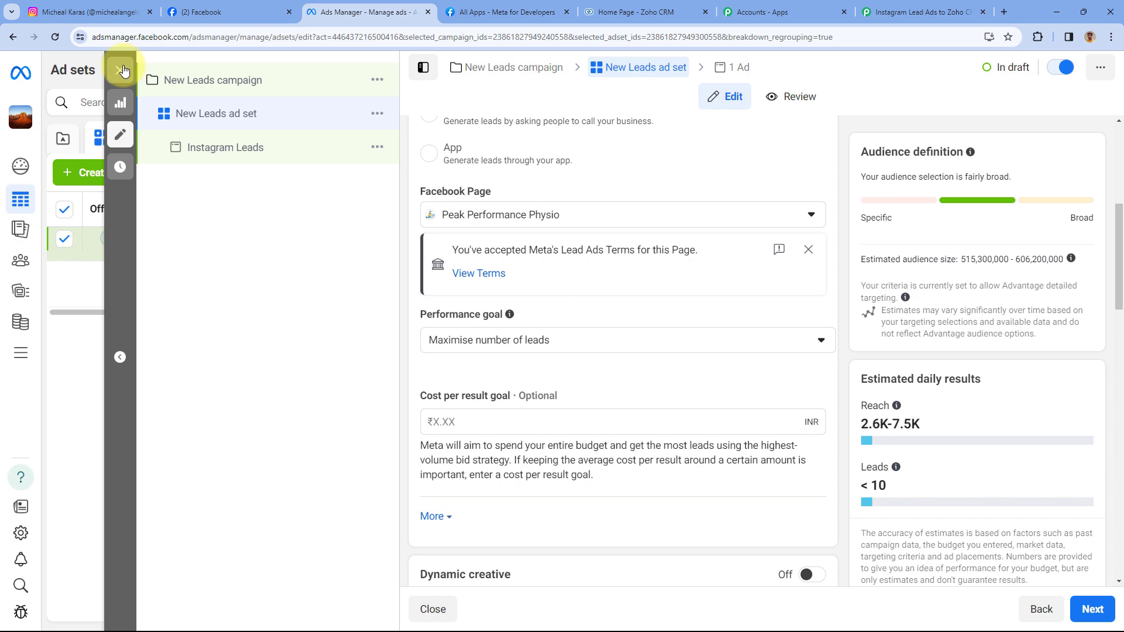
click(123, 70)
click(579, 336)
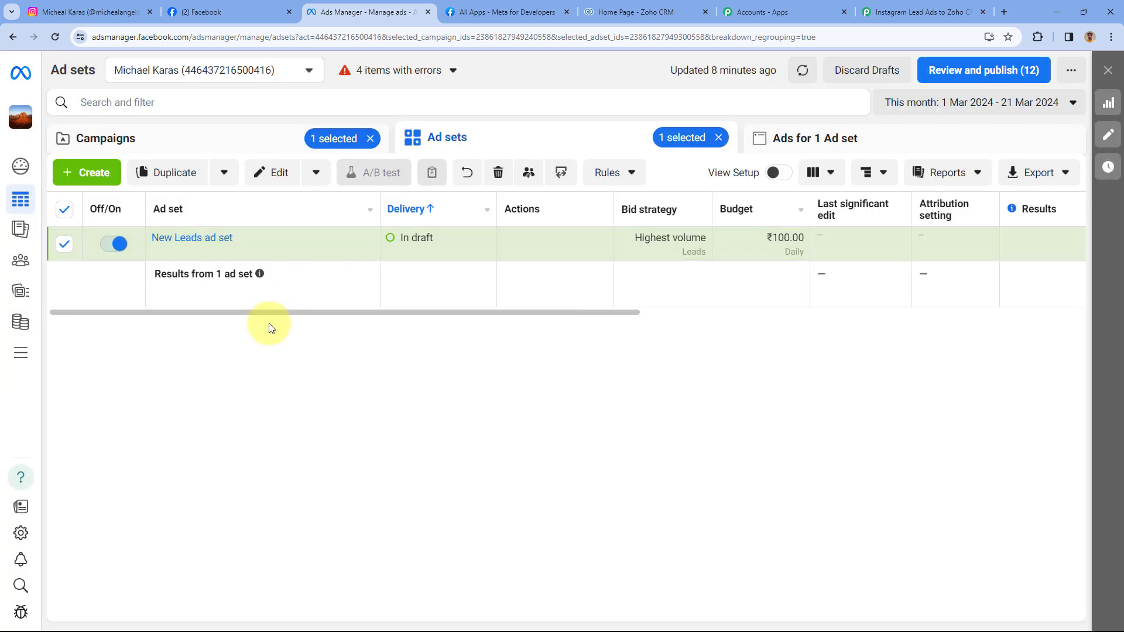
- Confirm the Pabbly trigger is waiting, then switch to the Meta for Developers All Apps list
click(870, 11)
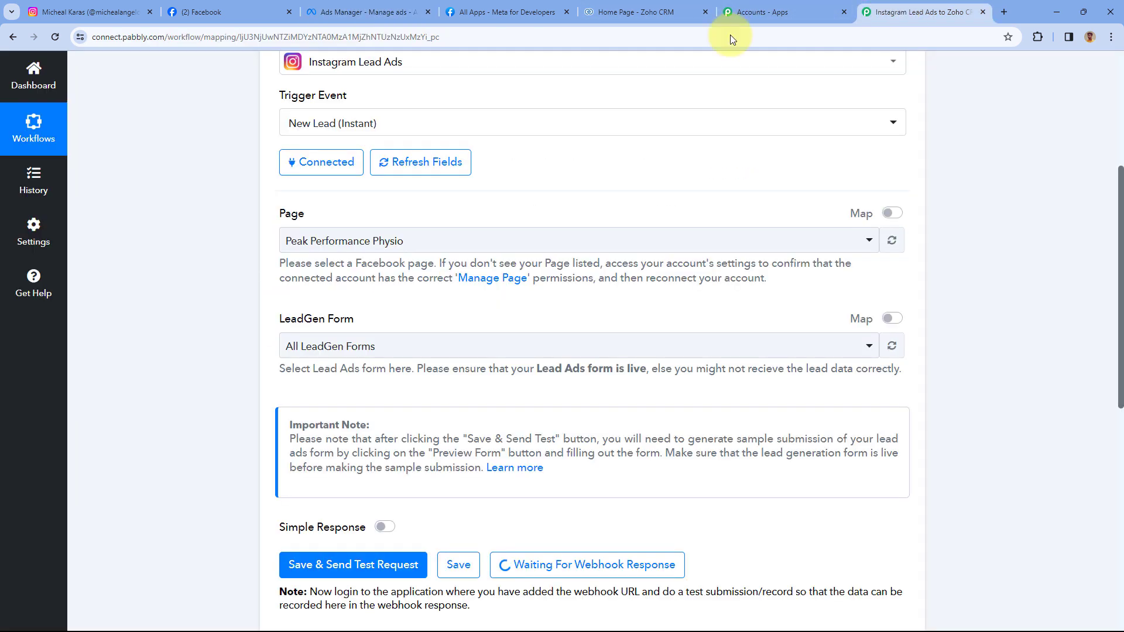
scroll(188, 226, down, 7)
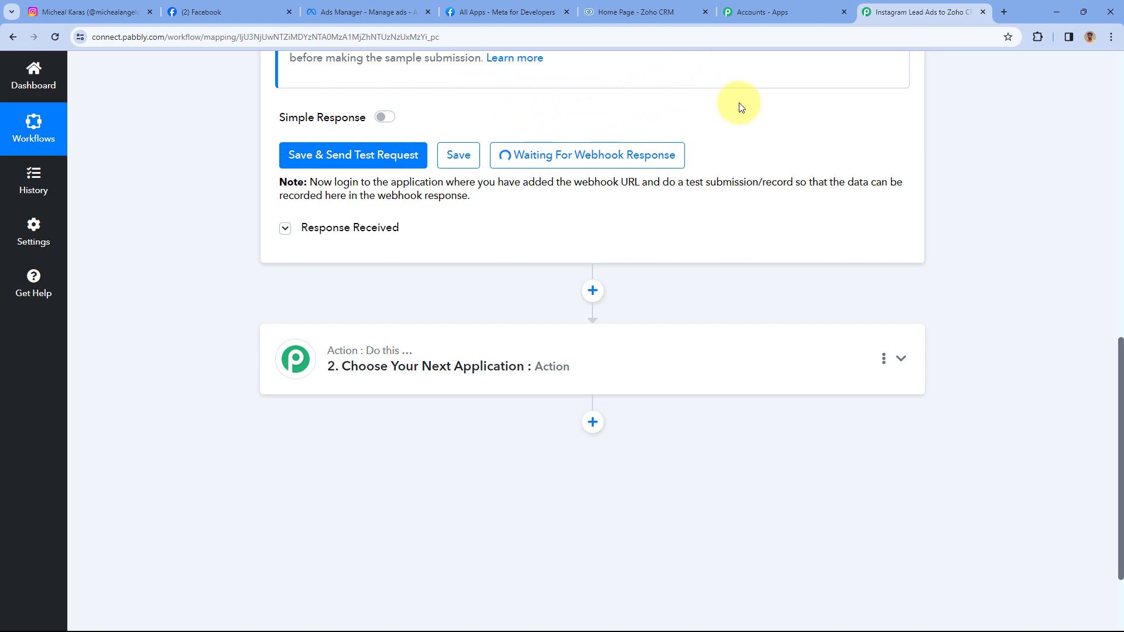
click(498, 13)
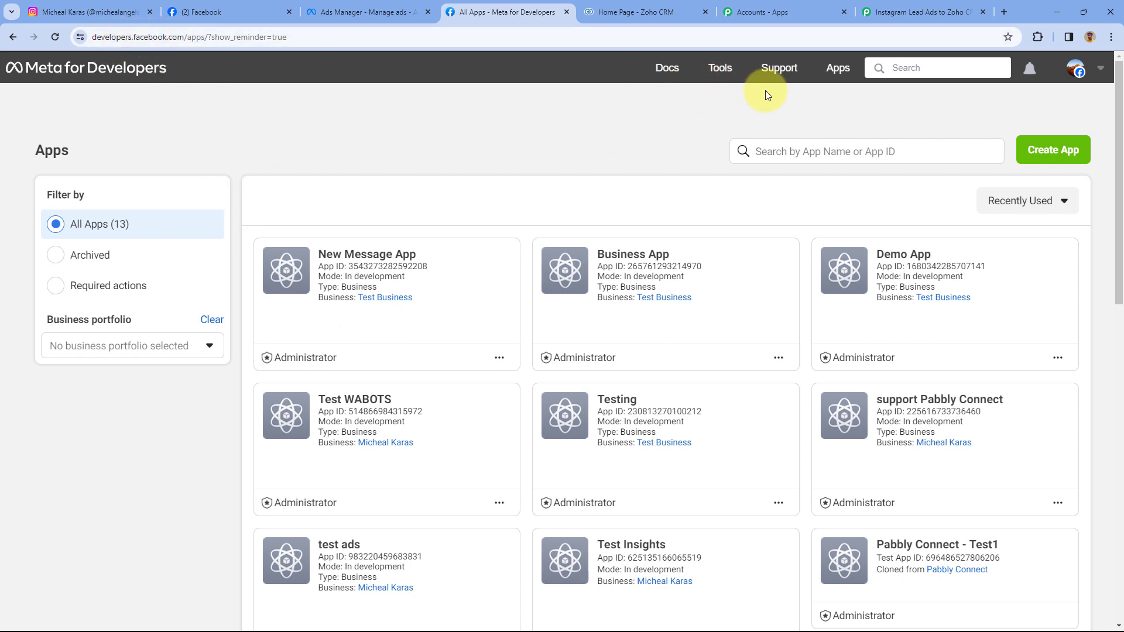
- Open the Lead Ads Testing Tool from Meta developer Tools and expand its Page dropdown
click(722, 74)
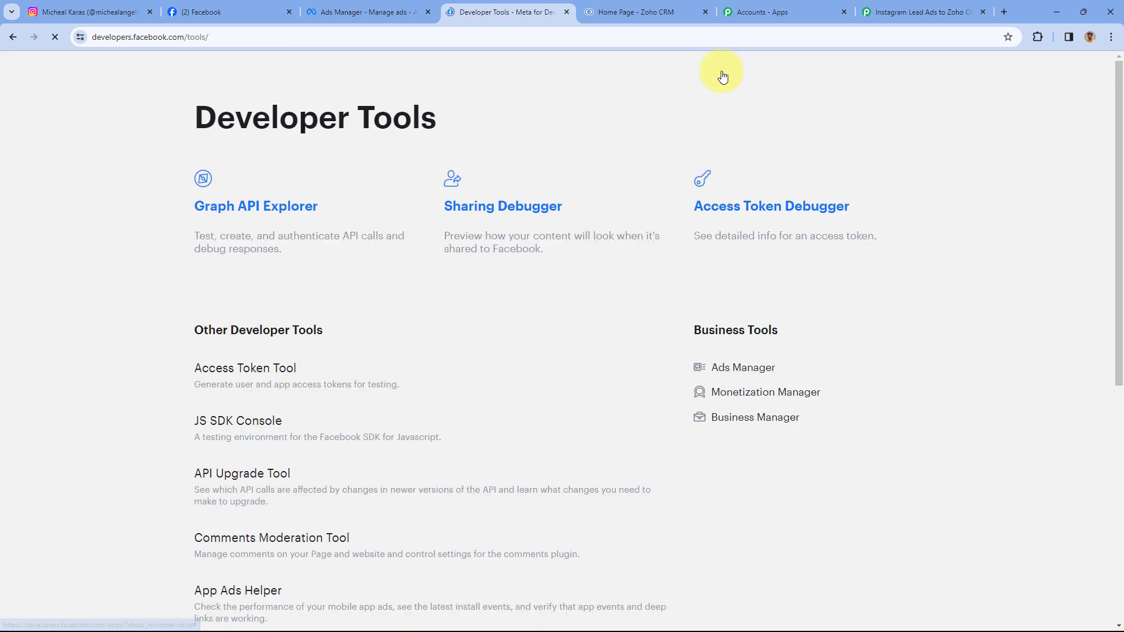
scroll(146, 255, down, 6)
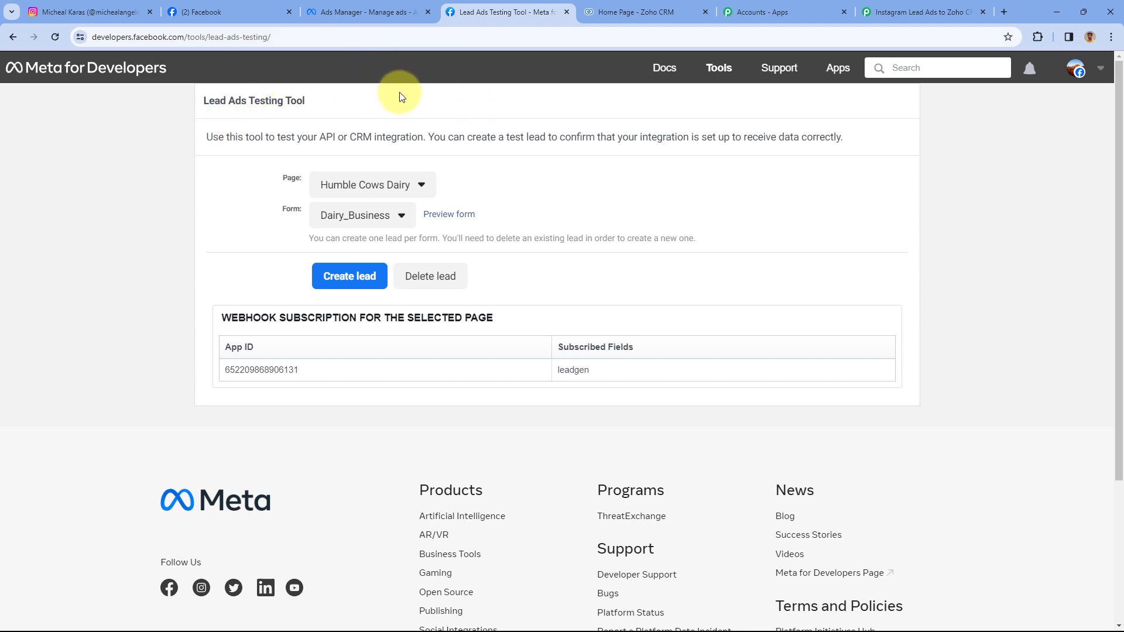
click(897, 7)
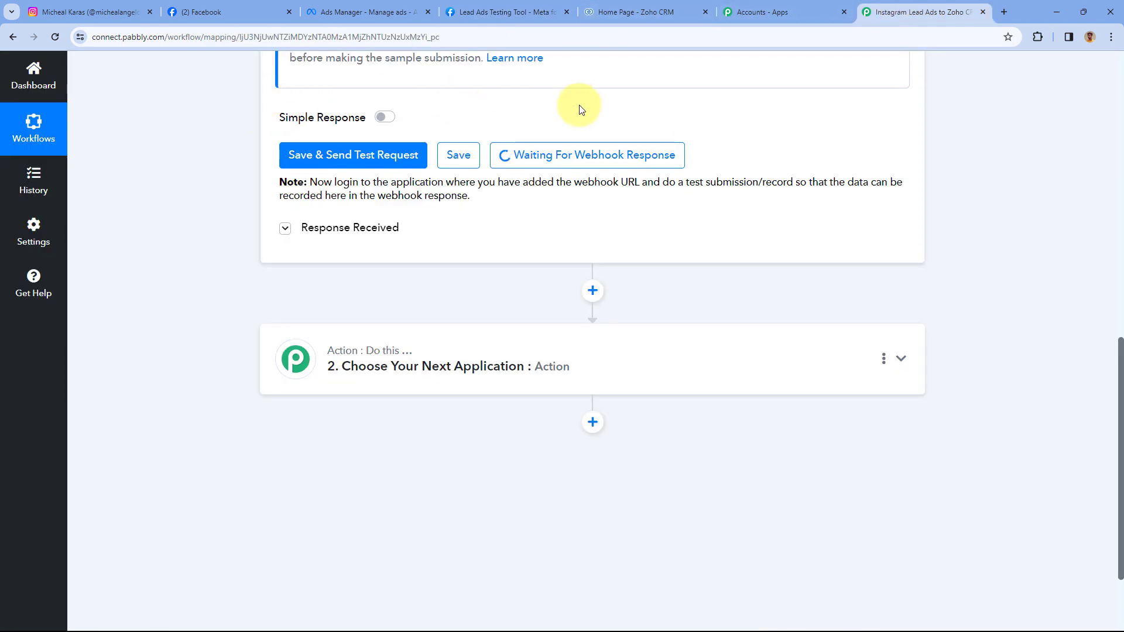
click(520, 11)
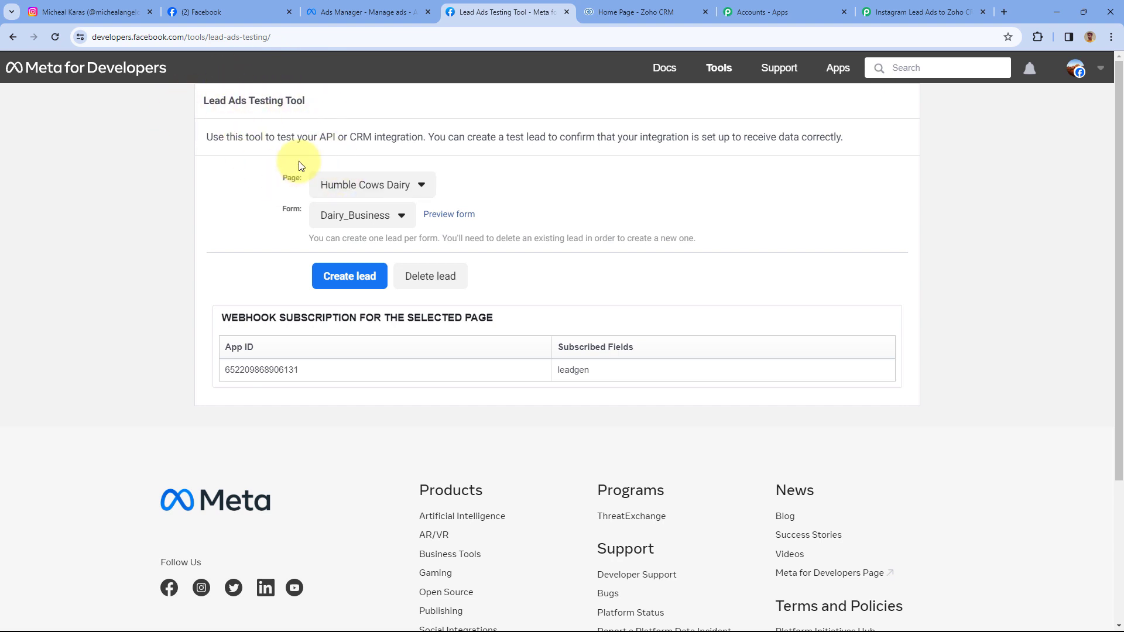
click(422, 185)
scroll(275, 229, down, 2)
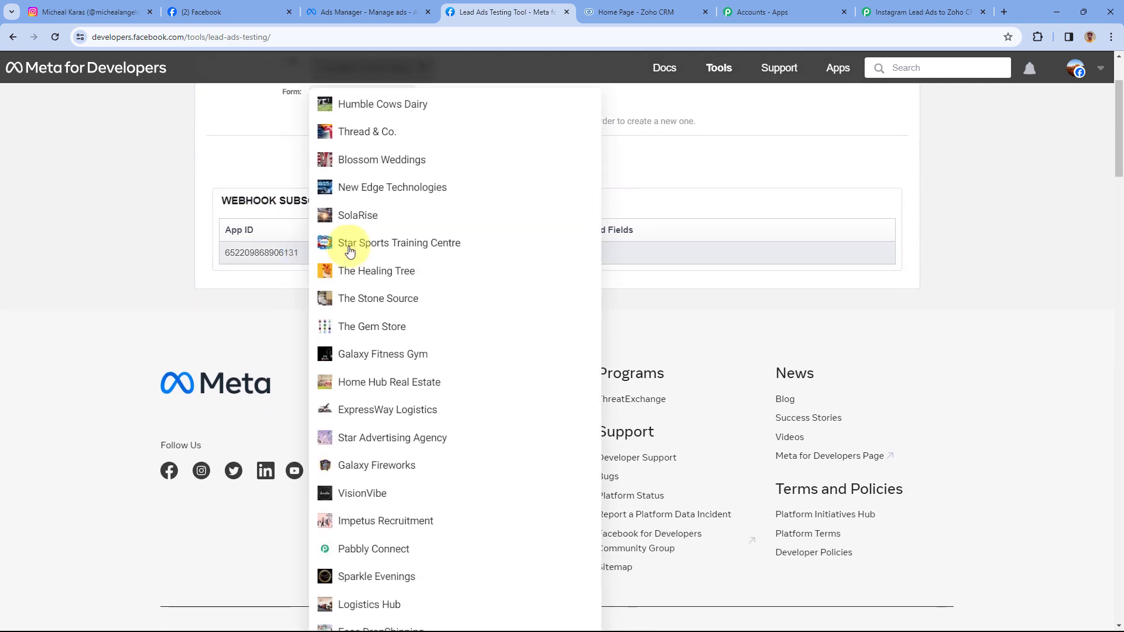
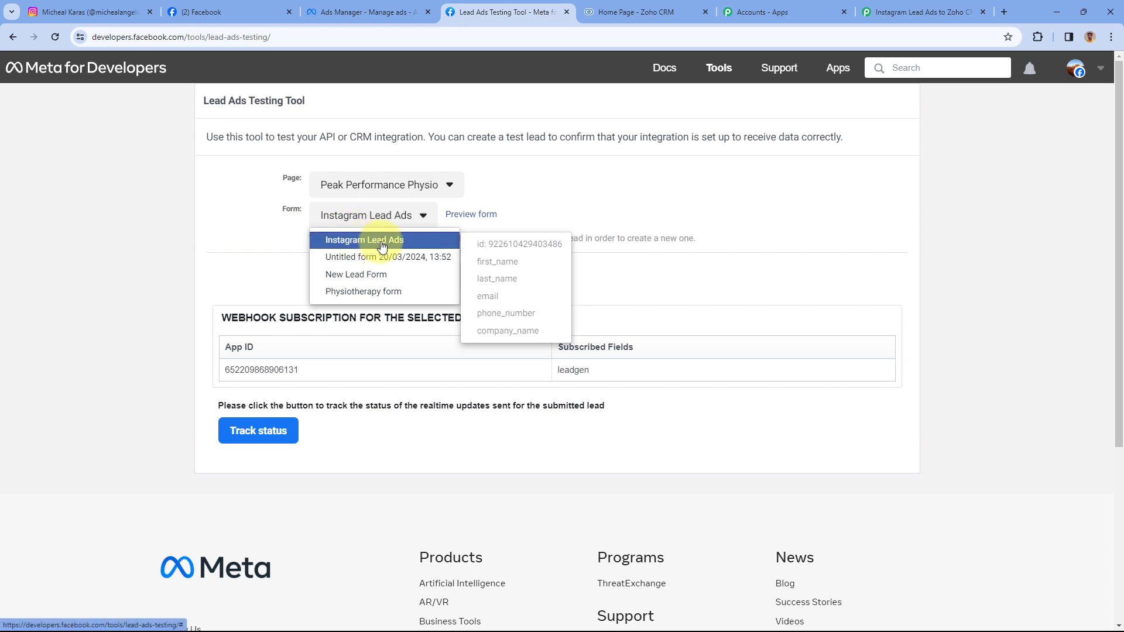
- Select the Instagram Lead Ads form and open its preview in the Lead Ads Testing Tool
click(382, 246)
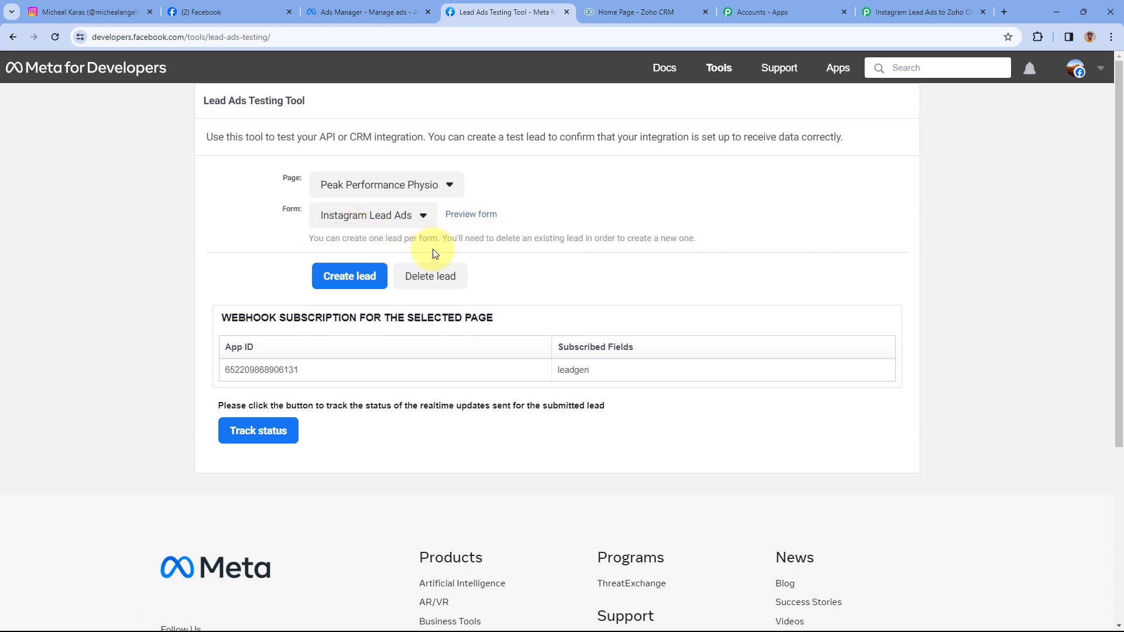
click(471, 215)
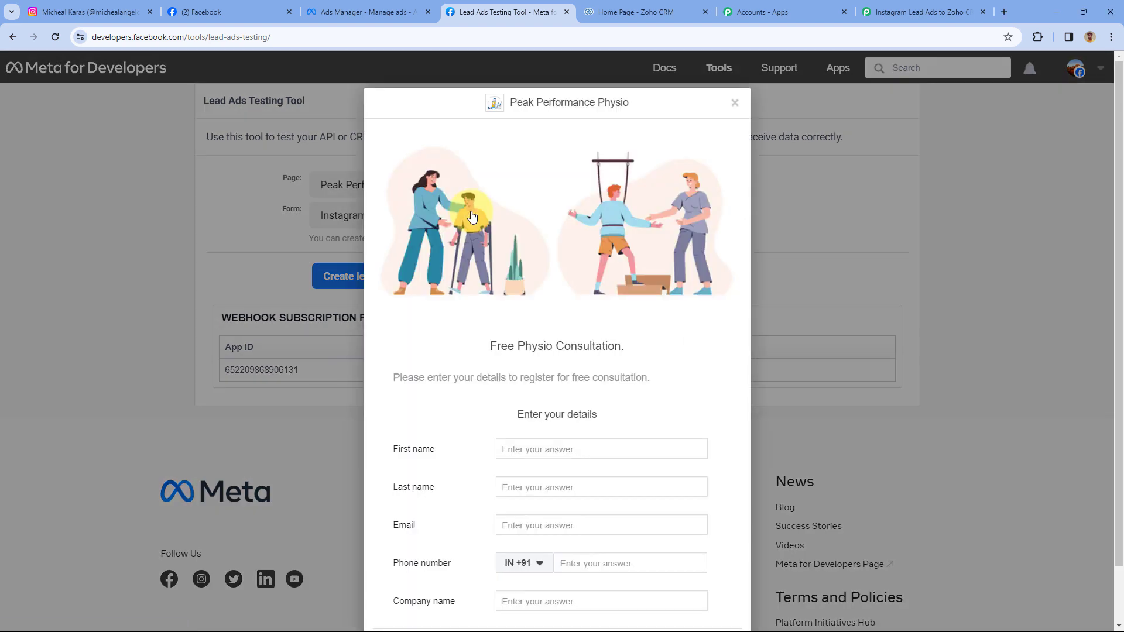
scroll(476, 223, down, 1)
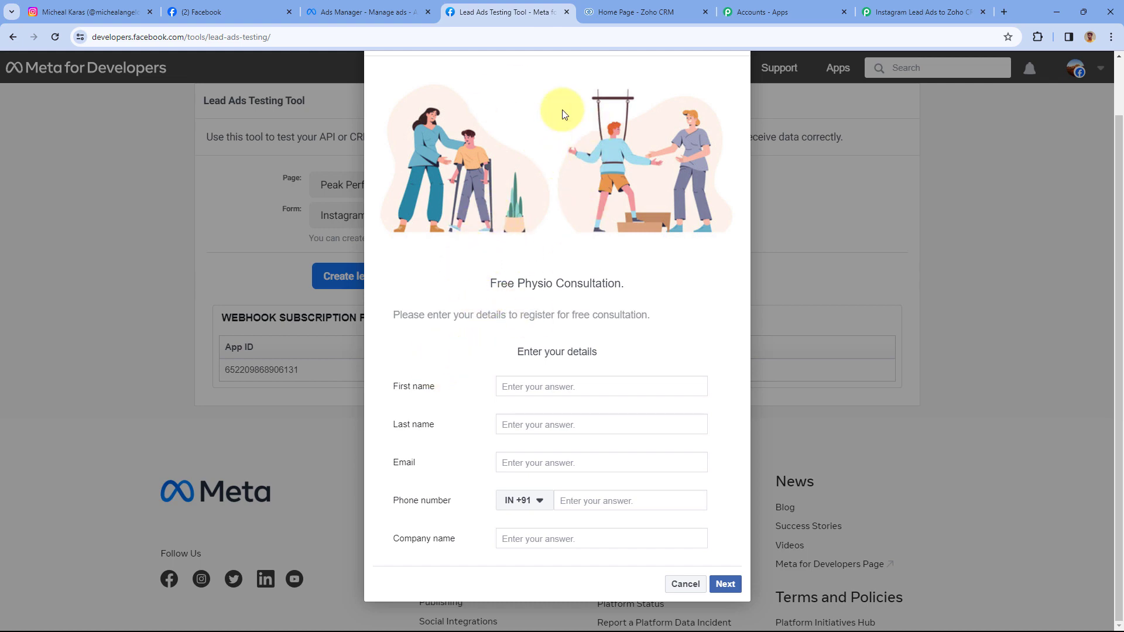
click(123, 11)
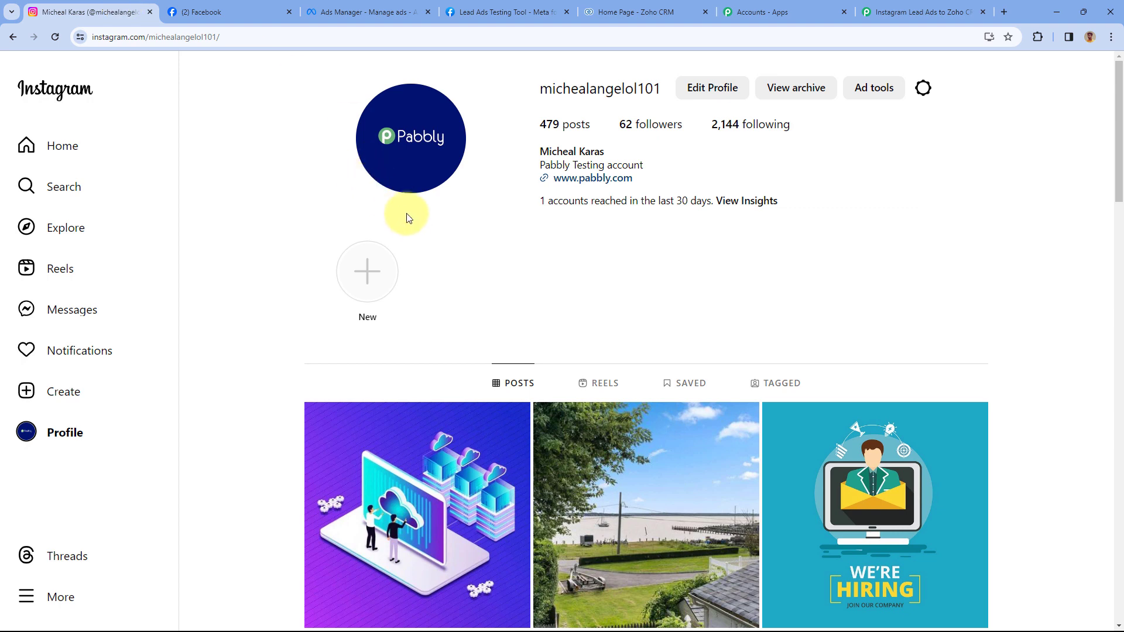
click(515, 12)
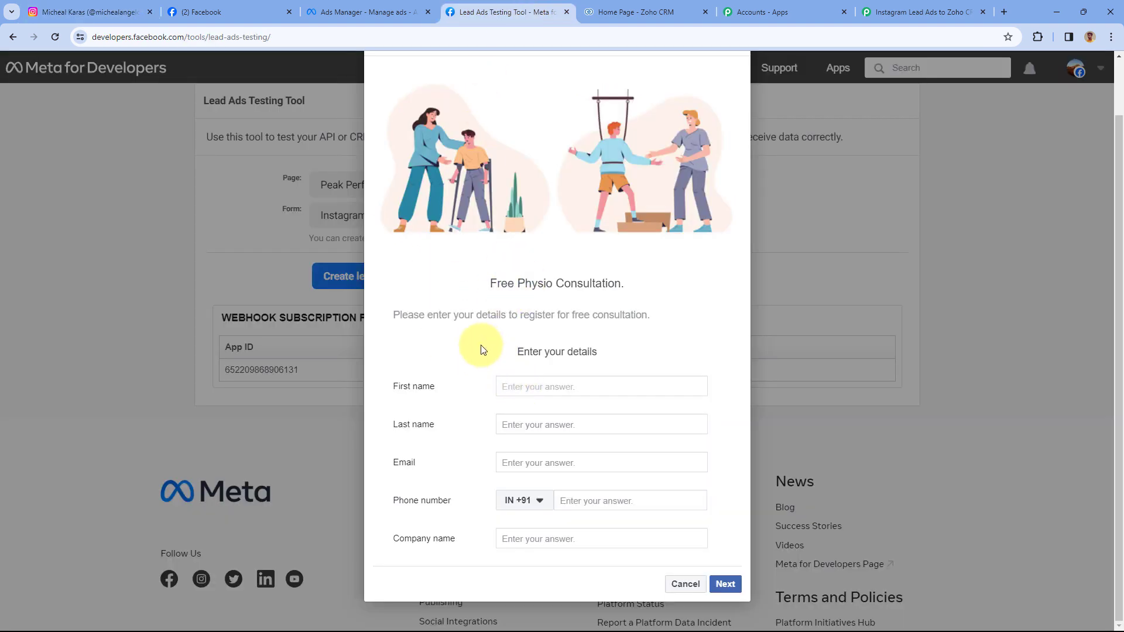
- Fill the lead form with a sample name, email, phone number and company Pabbly
text(DemoUser)
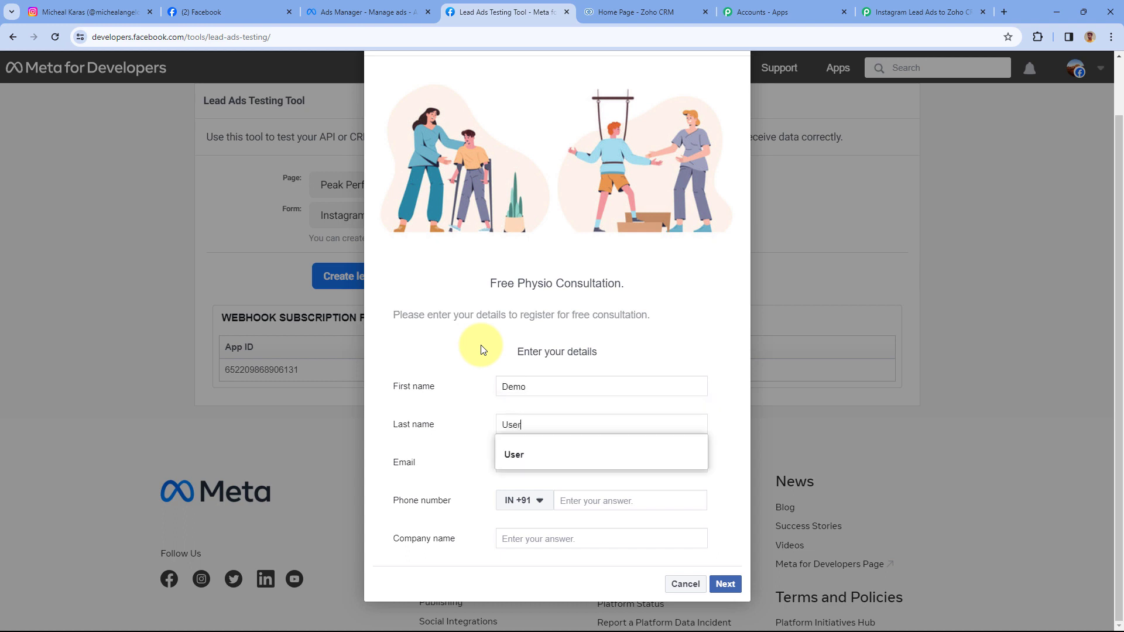
key(Tab)
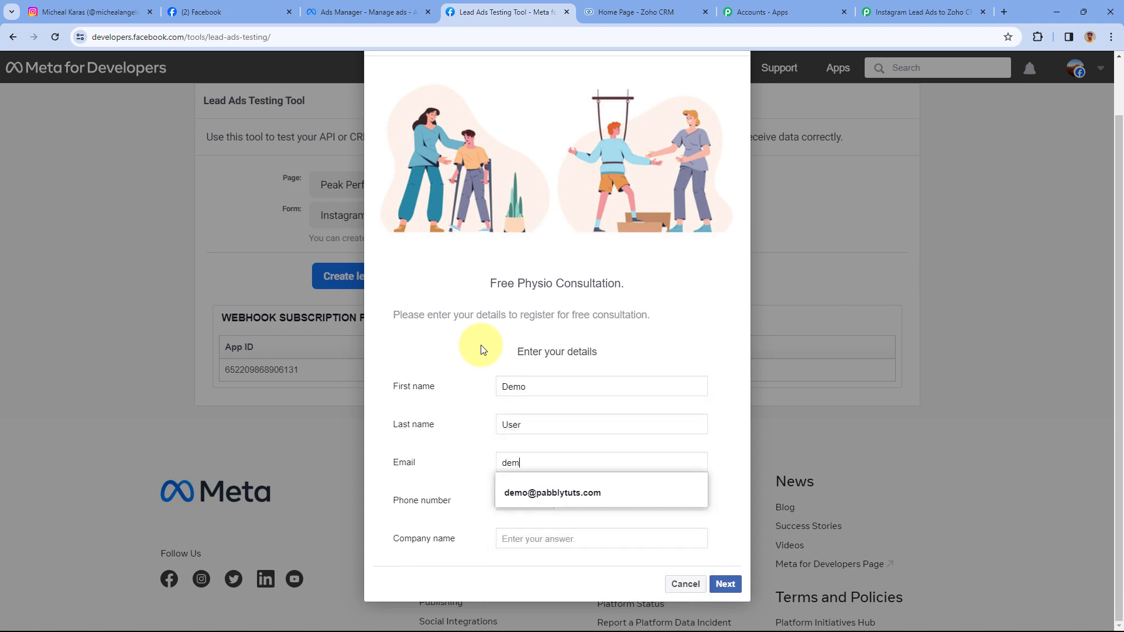
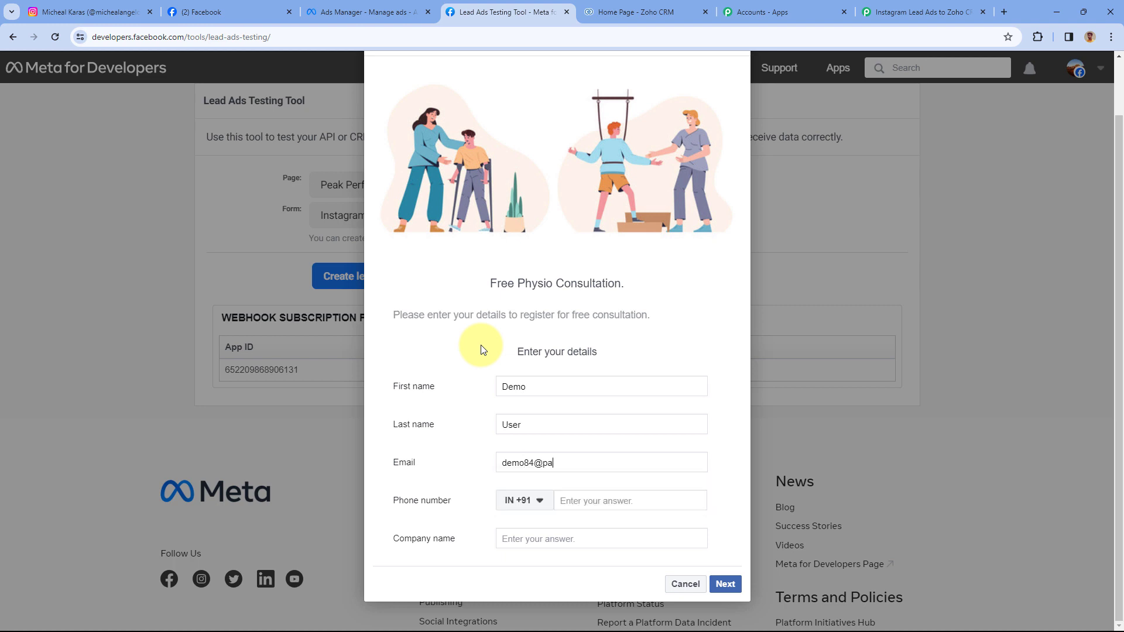
key(Tab)
key(Tab)
text(12)
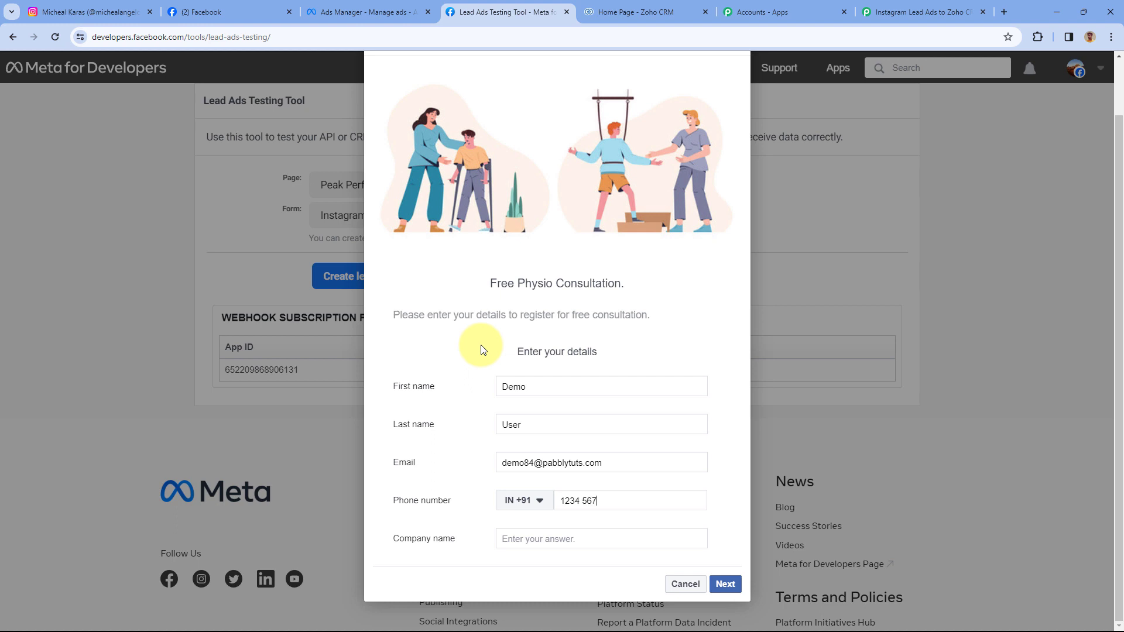
key(Tab)
text(Pa)
click(479, 342)
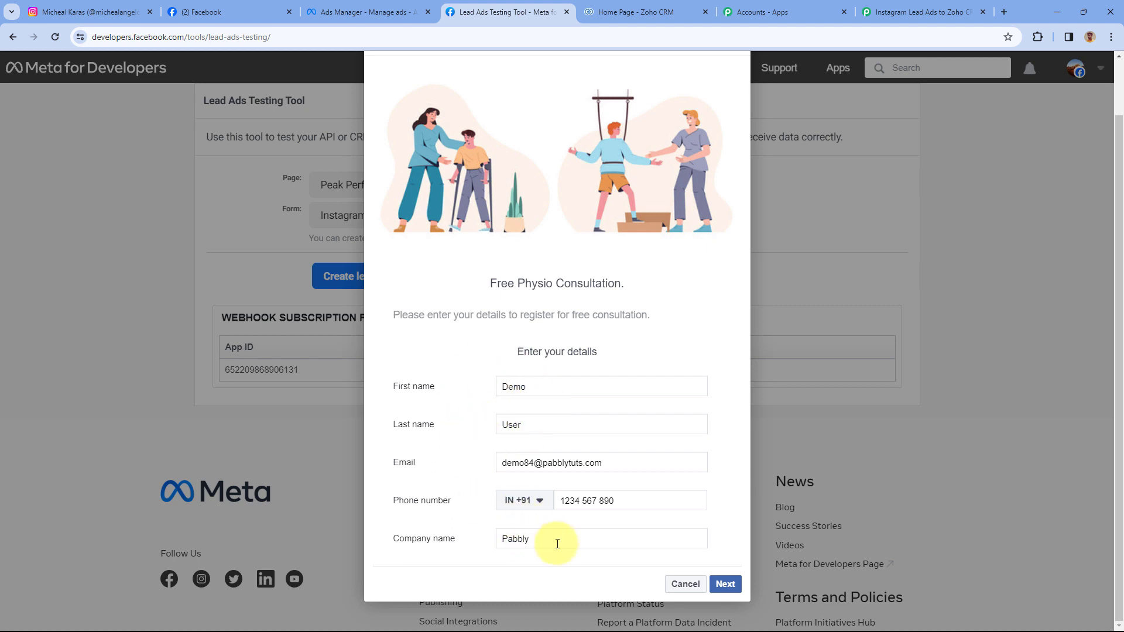
- Advance the form, submit the test lead, and close the completed form
click(729, 585)
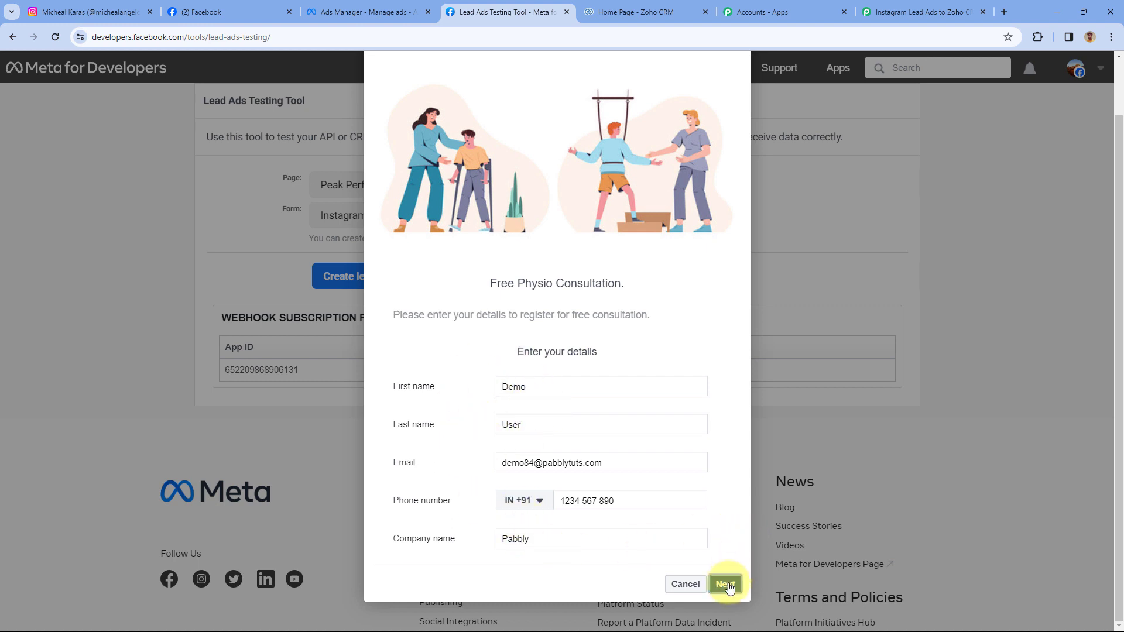
click(723, 454)
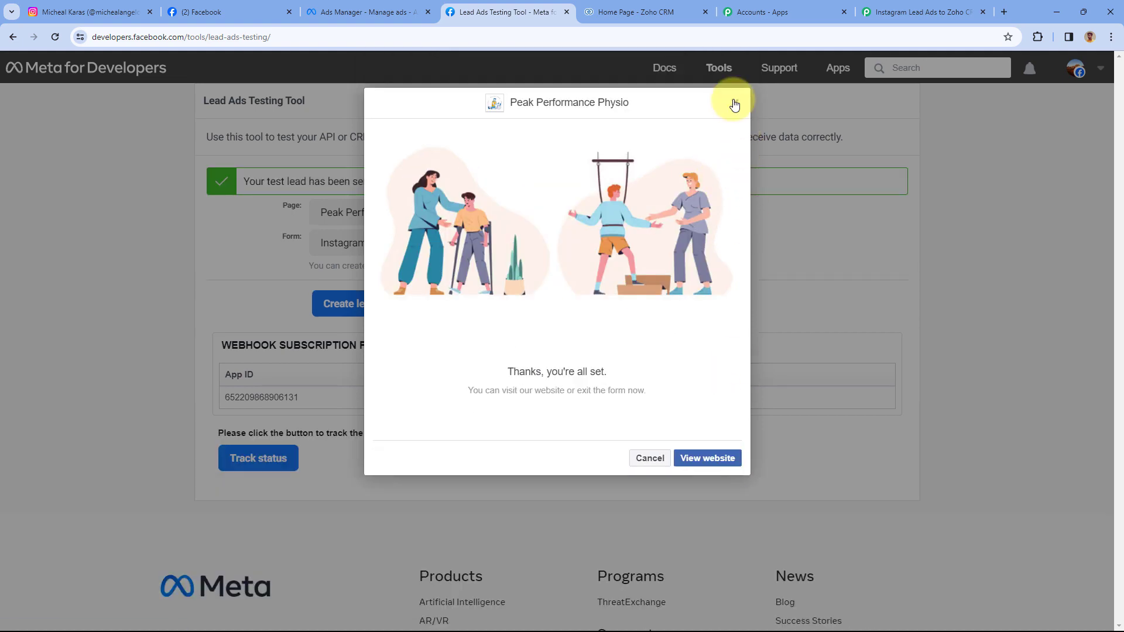
key(Escape)
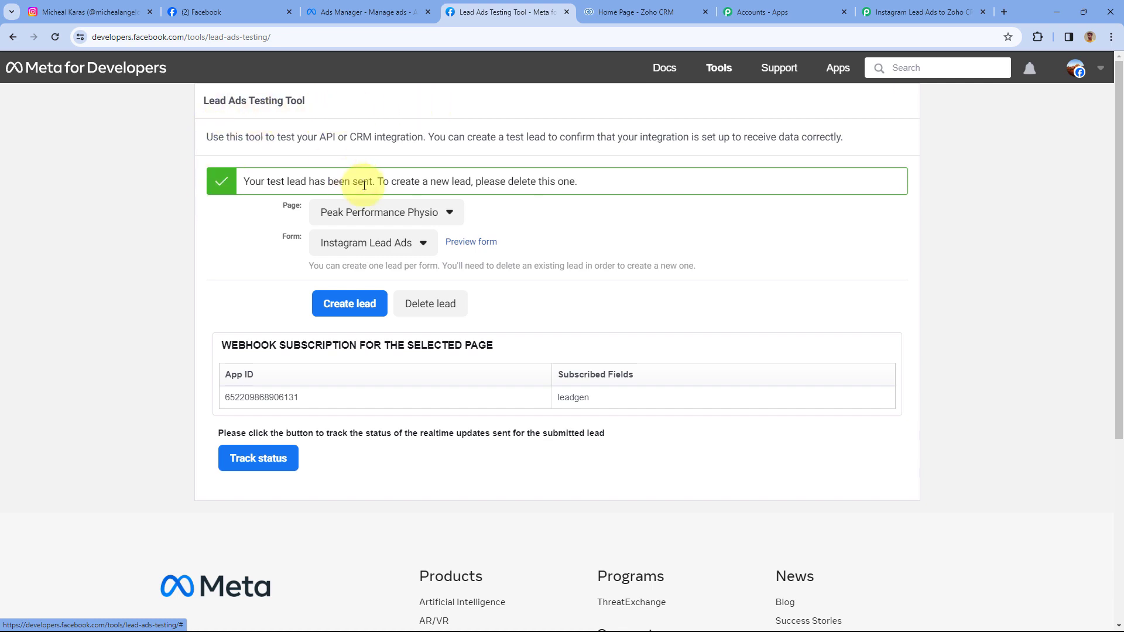
click(125, 11)
- Return to the Pabbly workflow and scroll to the trigger's Response Received section
click(487, 13)
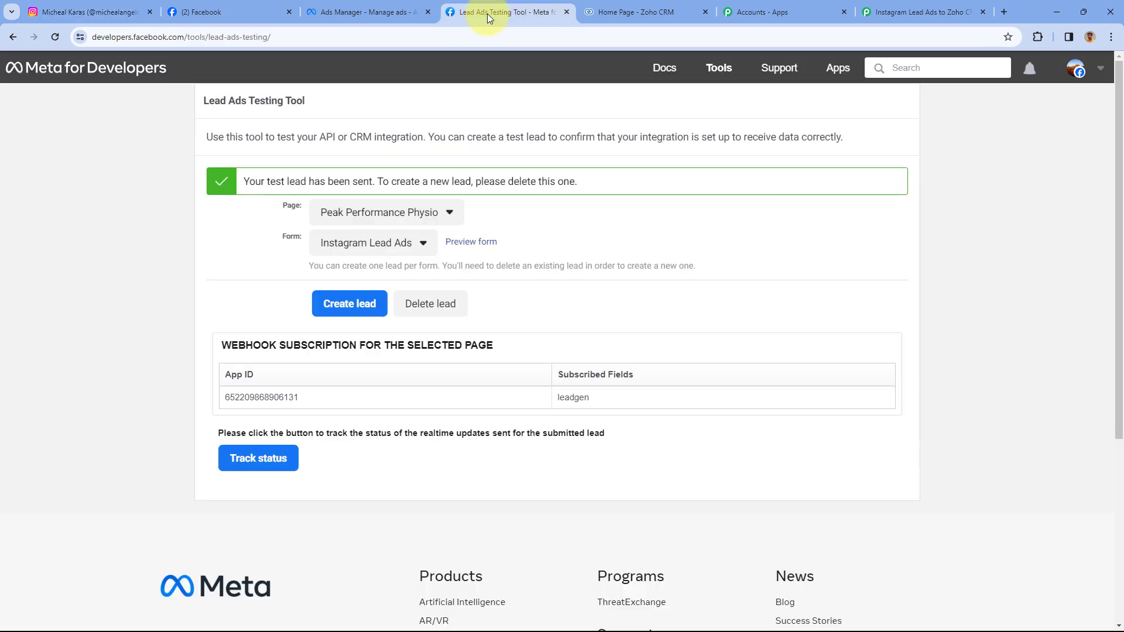
click(925, 12)
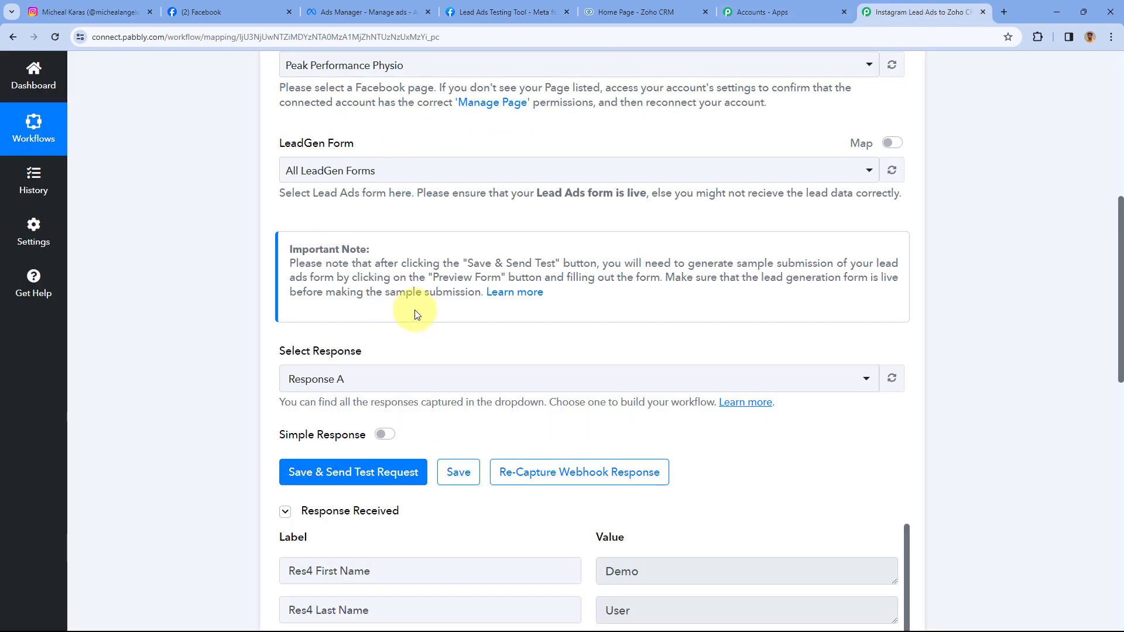
scroll(539, 230, down, 2)
scroll(564, 266, down, 3)
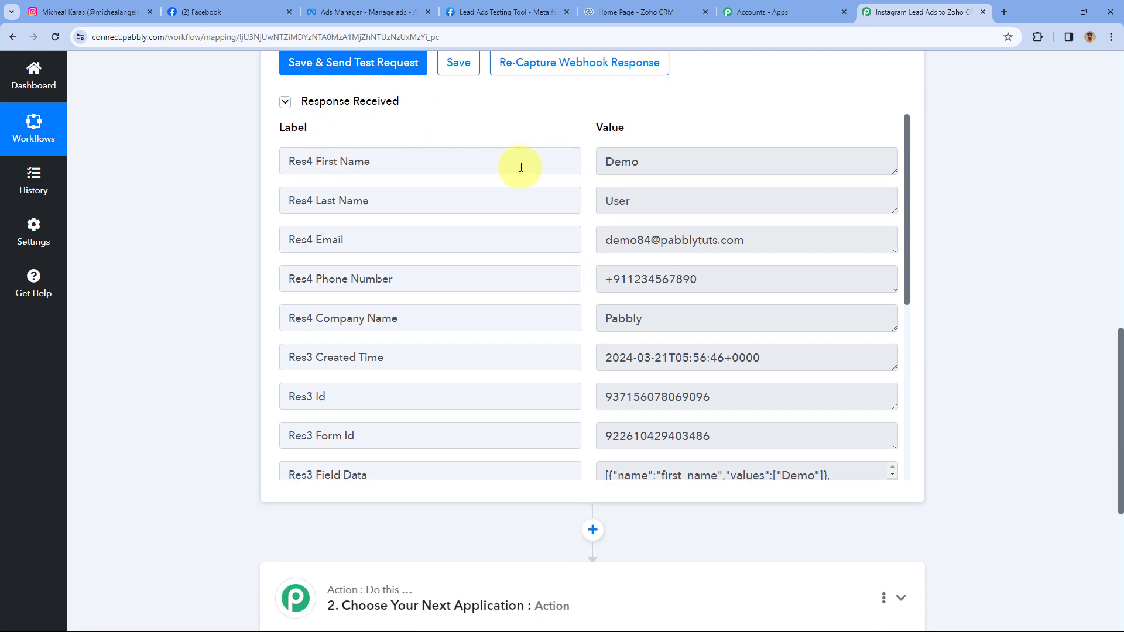
- Verify the received first name, last name, email, phone and company Pabbly values
drag(671, 161, 583, 166)
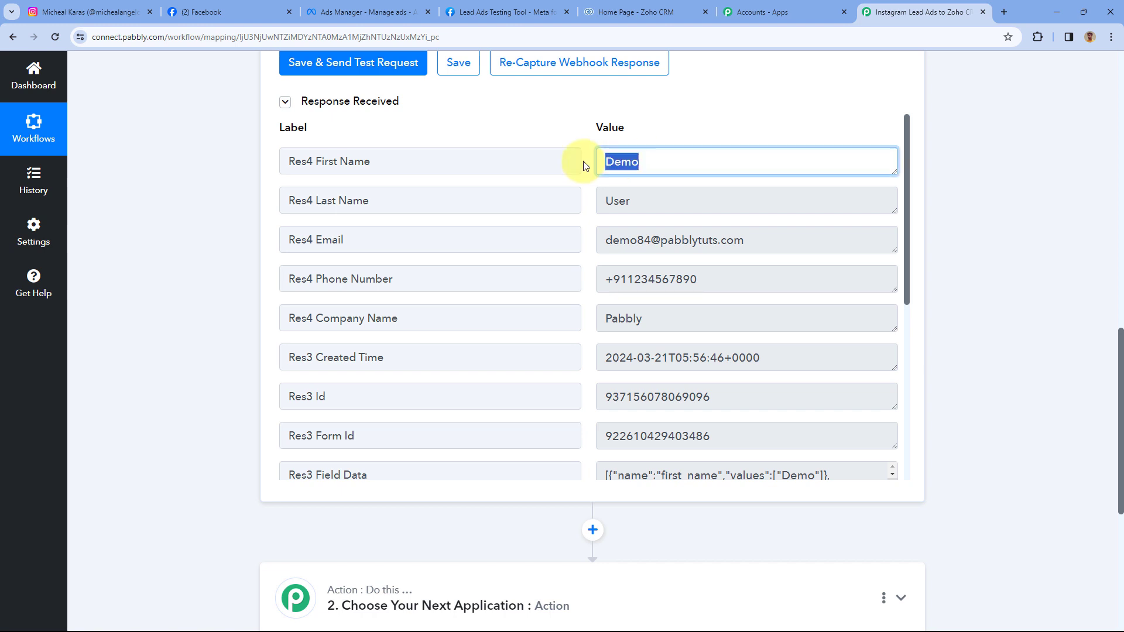
click(674, 205)
click(657, 238)
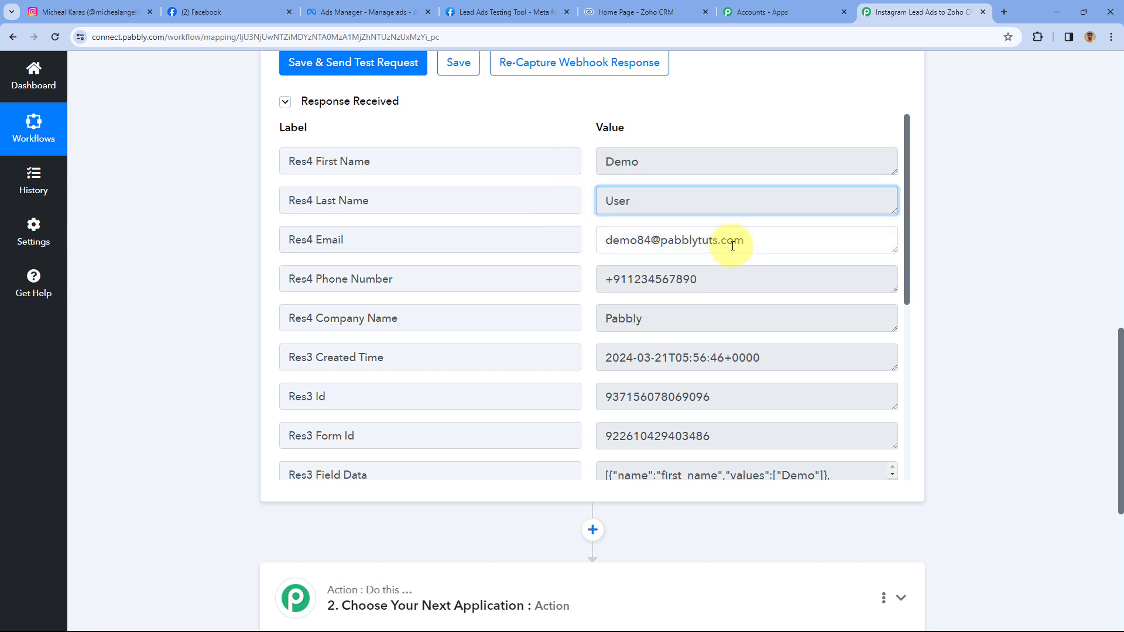
drag(722, 279, 559, 279)
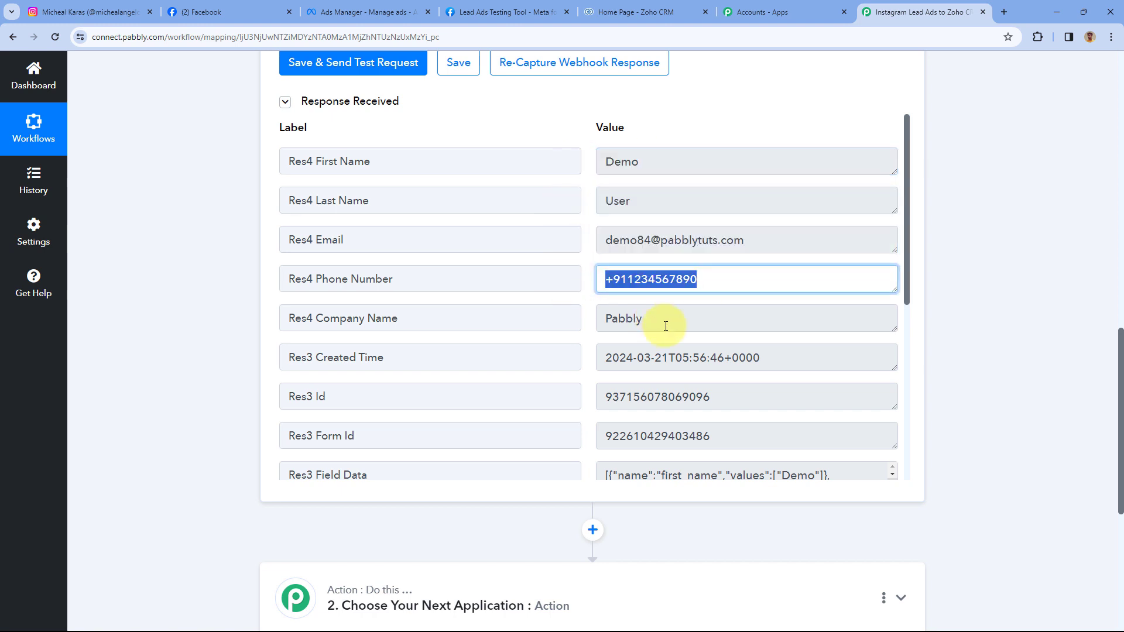
drag(665, 322, 578, 275)
click(588, 252)
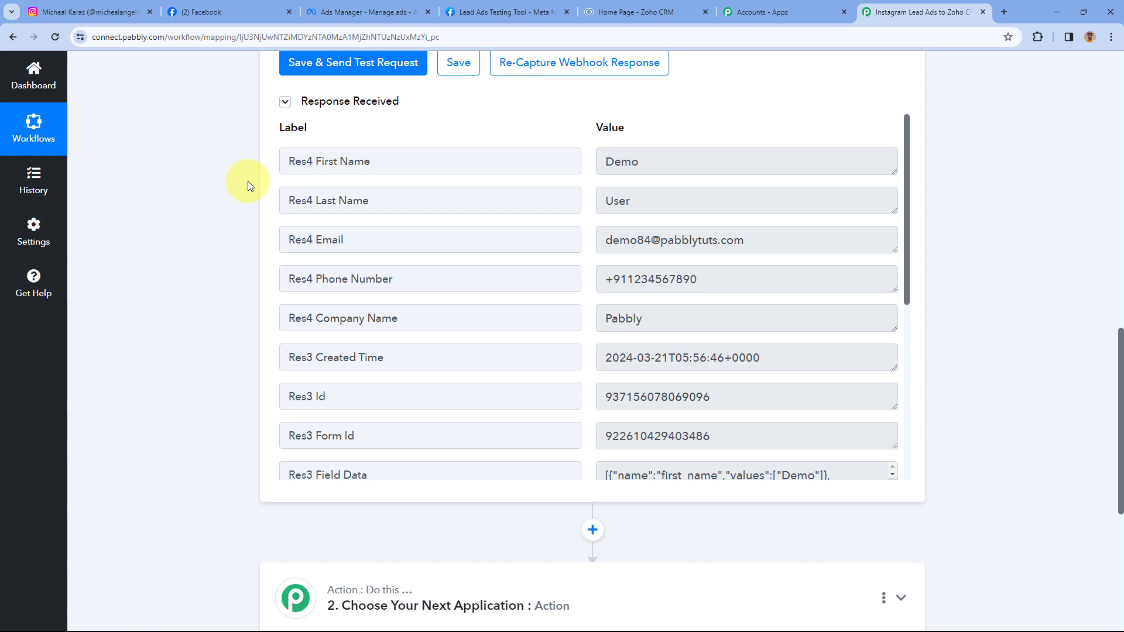
scroll(247, 181, down, 6)
- Set the action app to Zoho CRM with the Insert/Update Record event and start connecting an account
click(585, 230)
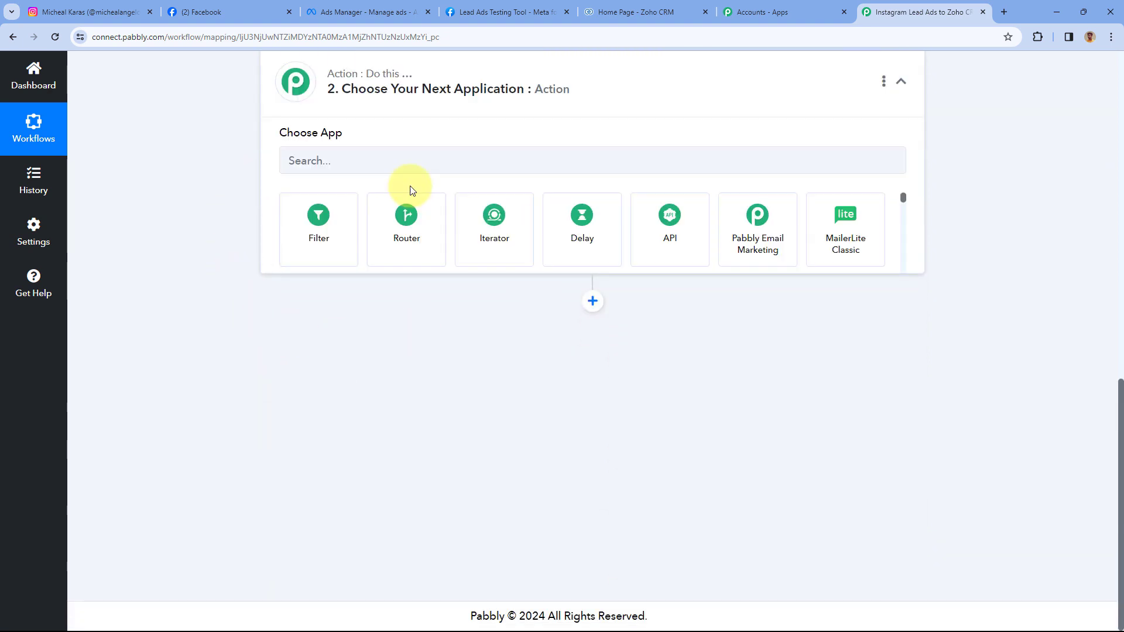
click(315, 242)
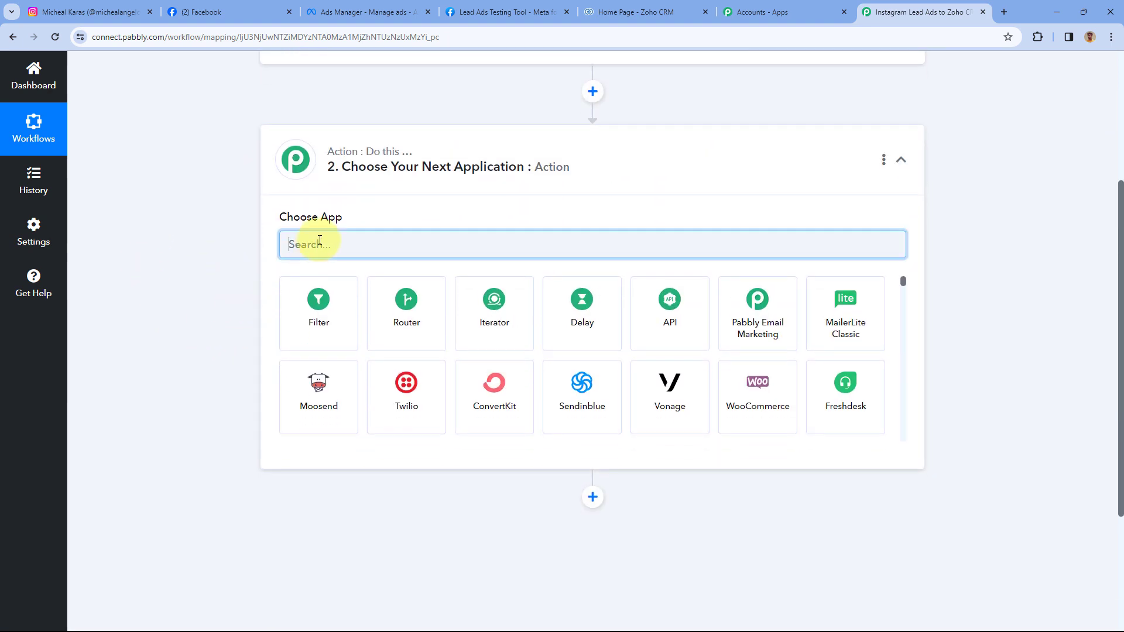
text(Zoho CRM)
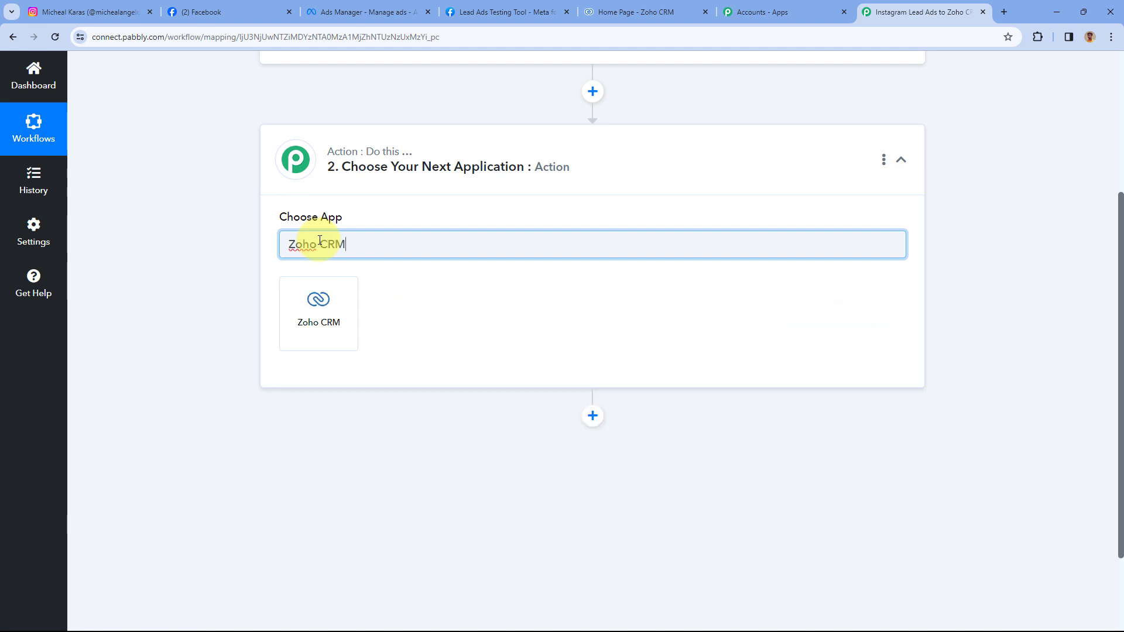
click(327, 317)
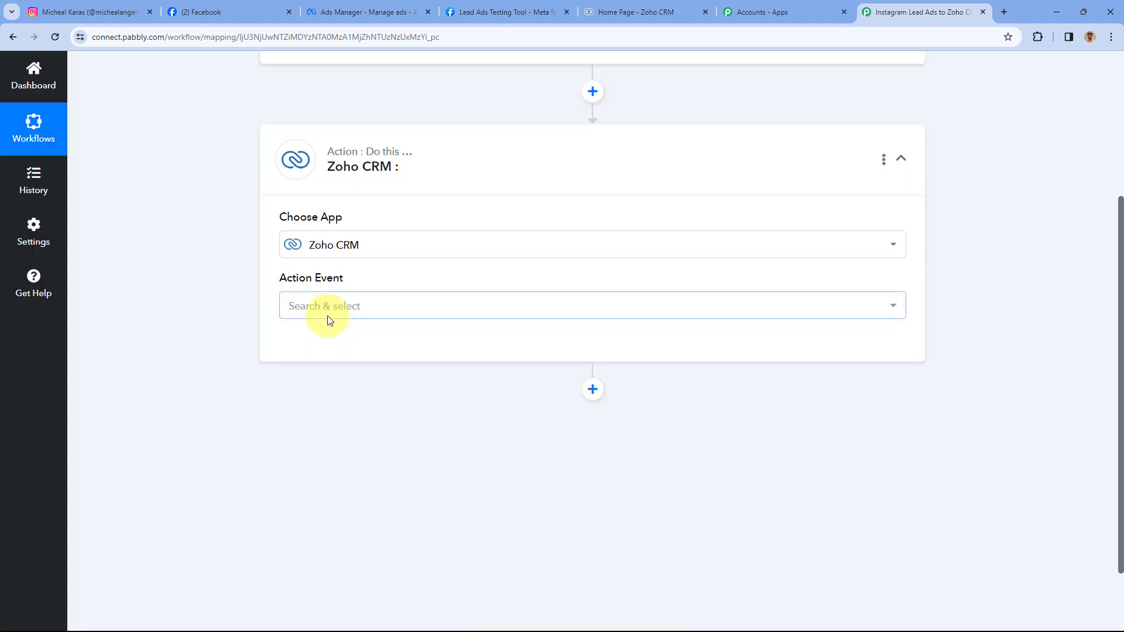
scroll(261, 272, down, 2)
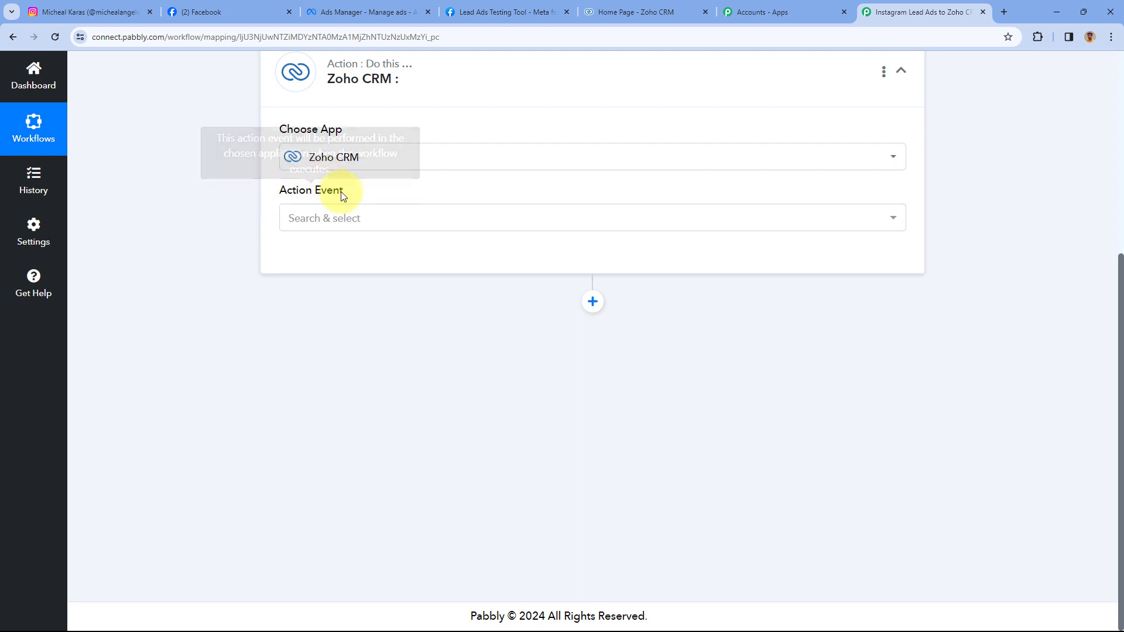
click(381, 219)
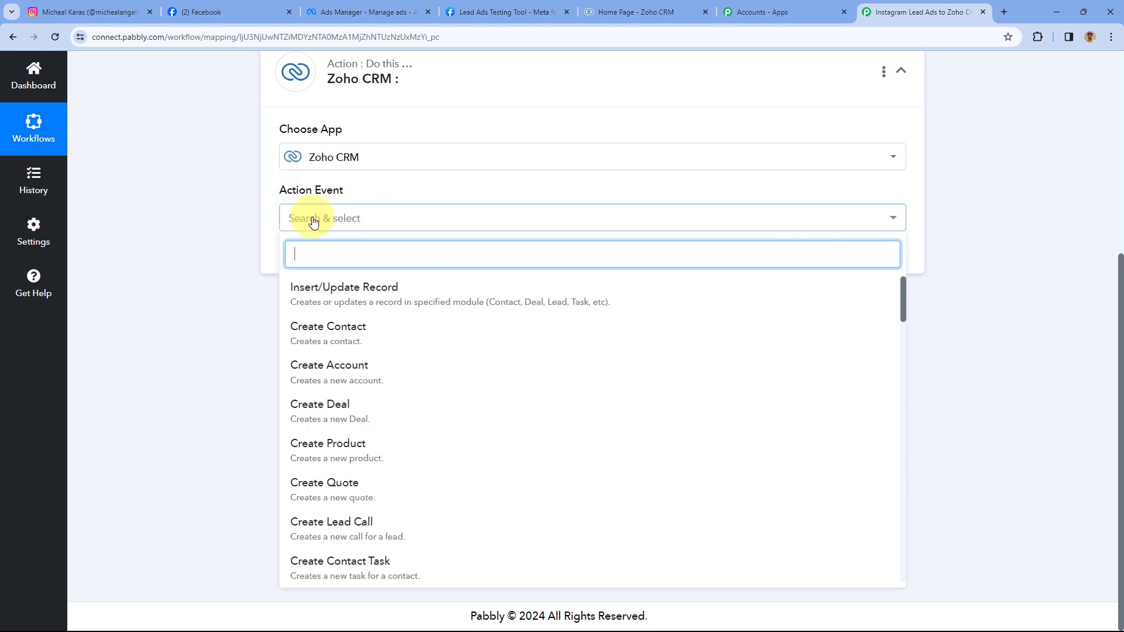
click(382, 301)
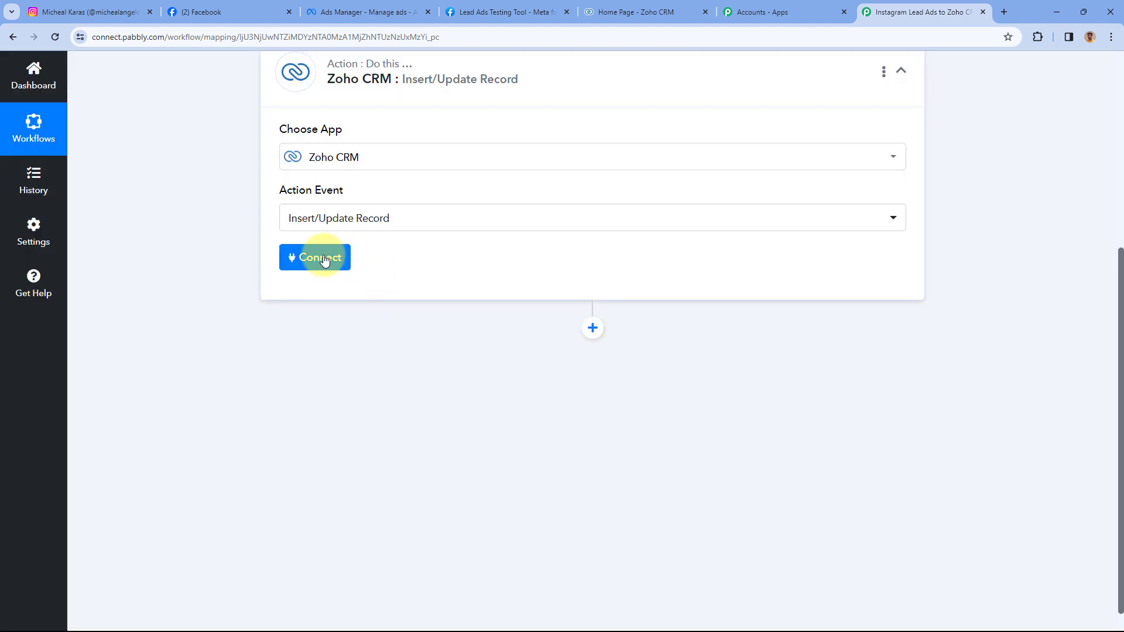
click(317, 261)
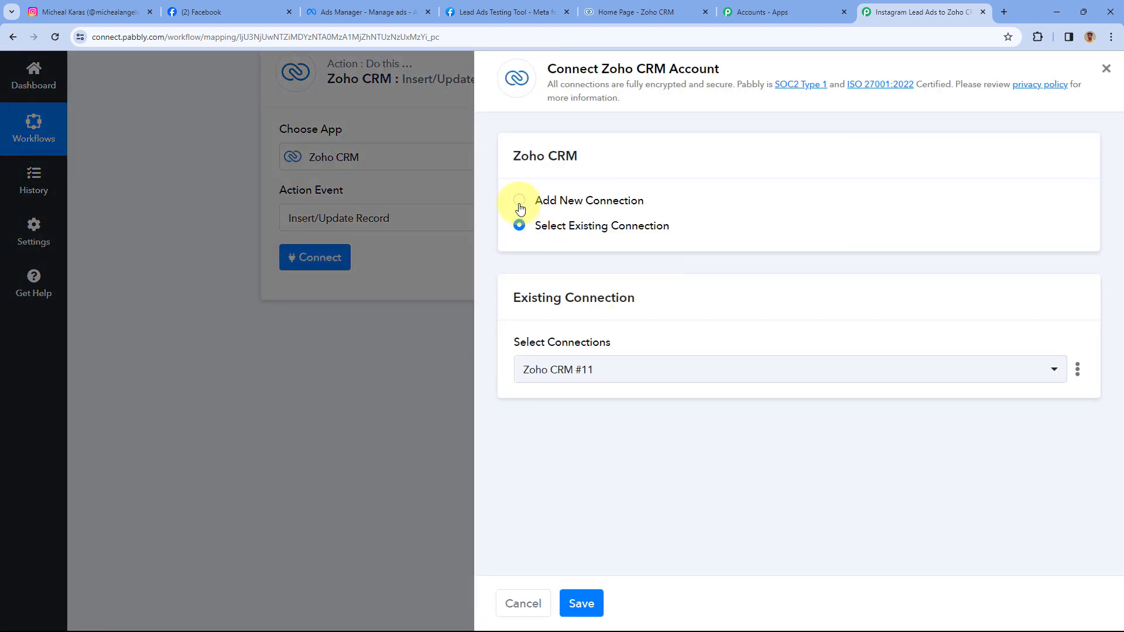
- Add a new Zoho CRM connection, review the Domain examples, then go to the Zoho CRM tab
click(519, 200)
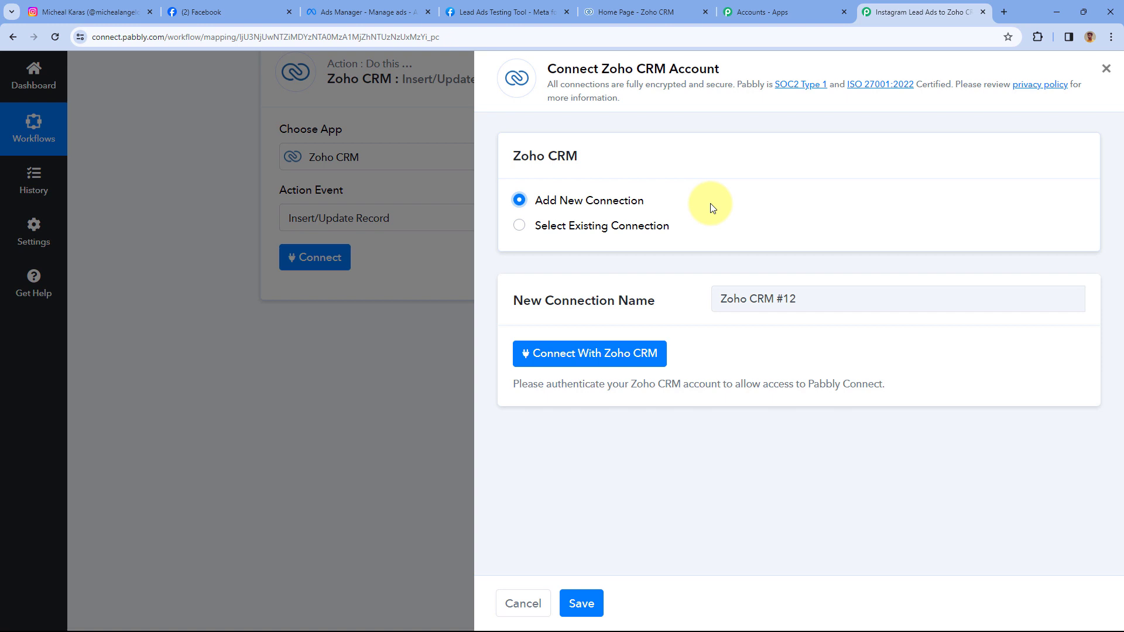
click(580, 359)
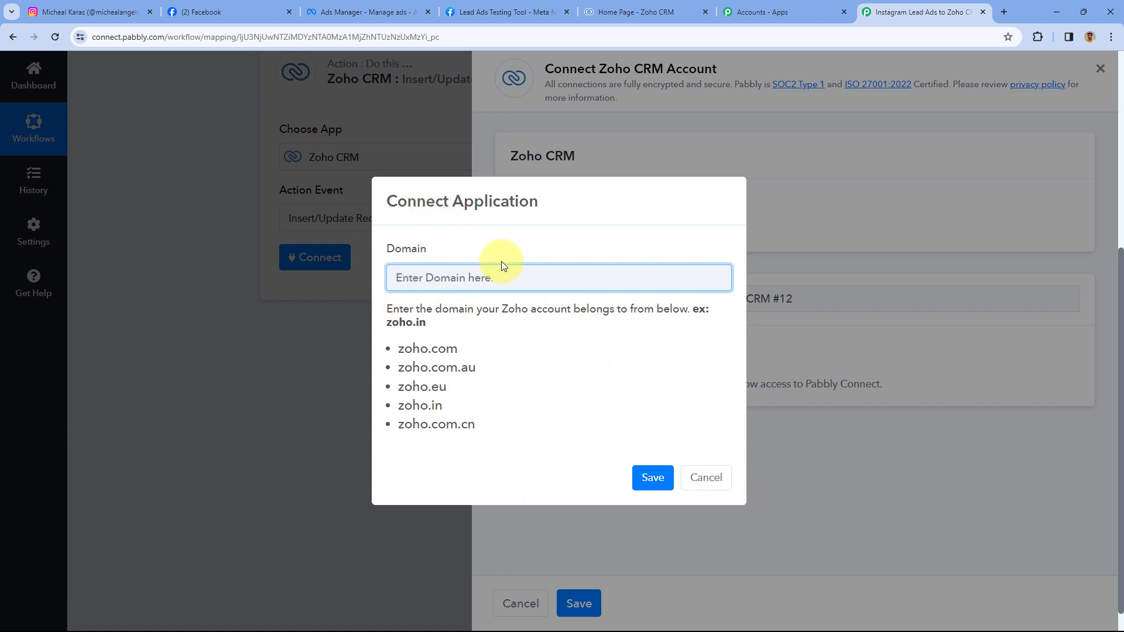
drag(399, 346, 479, 426)
click(489, 375)
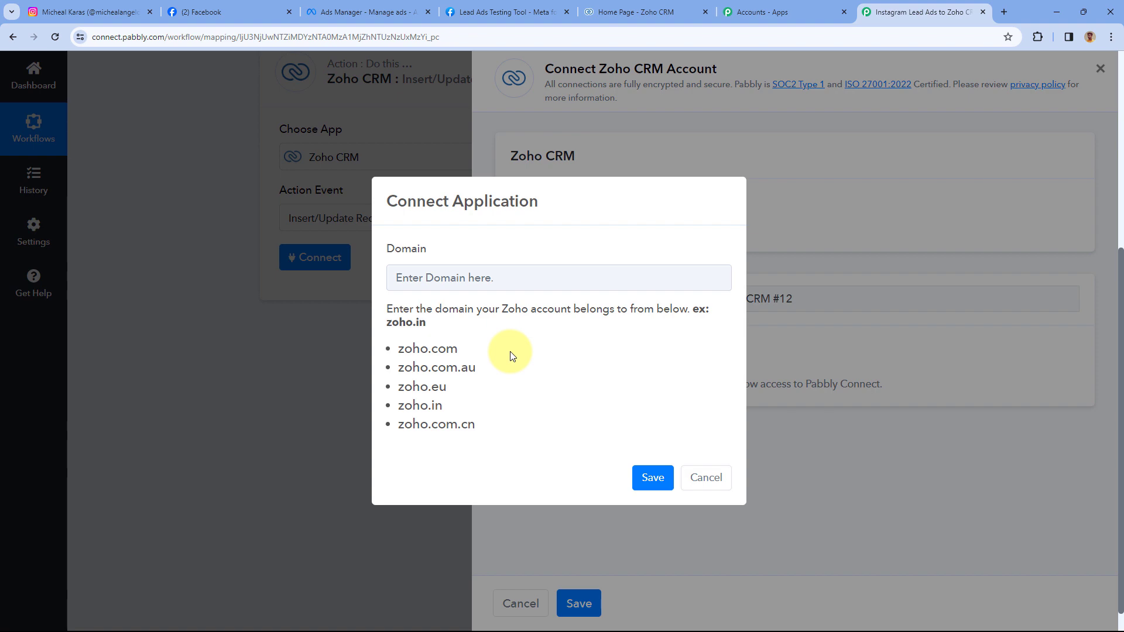
click(615, 3)
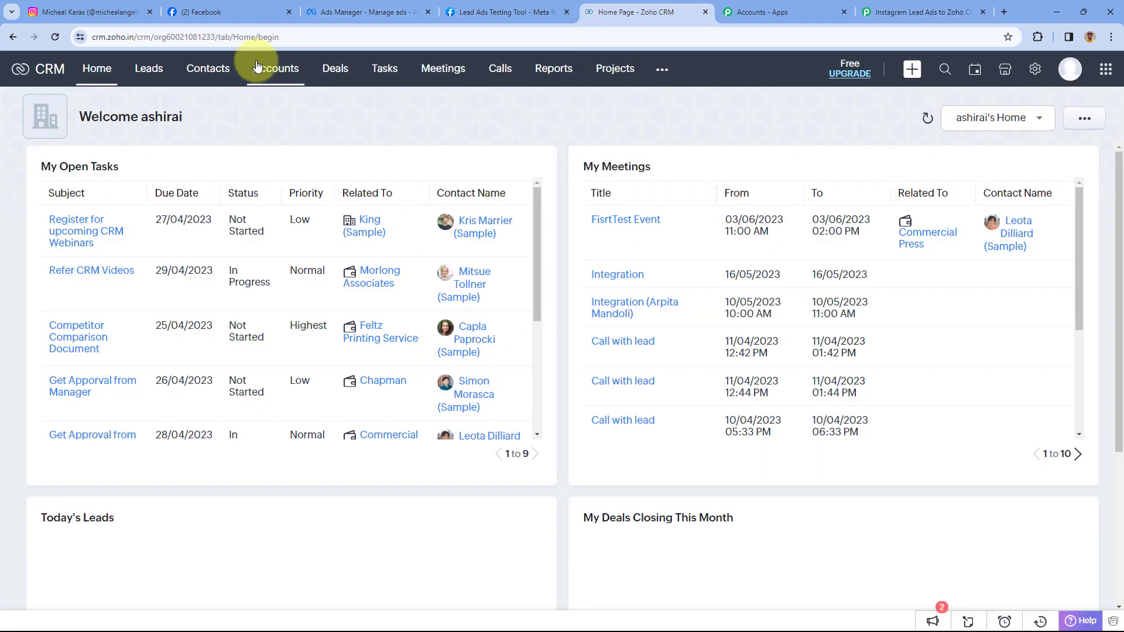
- Copy zoho.in from the Zoho CRM address bar and return to Pabbly's Domain field
click(120, 37)
double_click(136, 37)
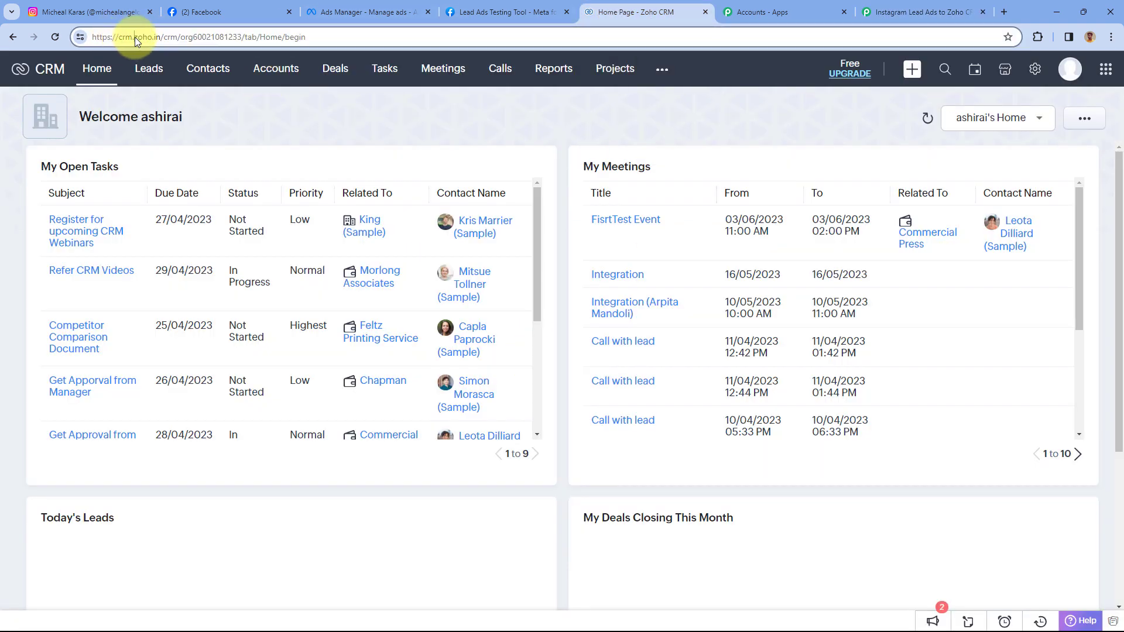
drag(133, 37, 160, 39)
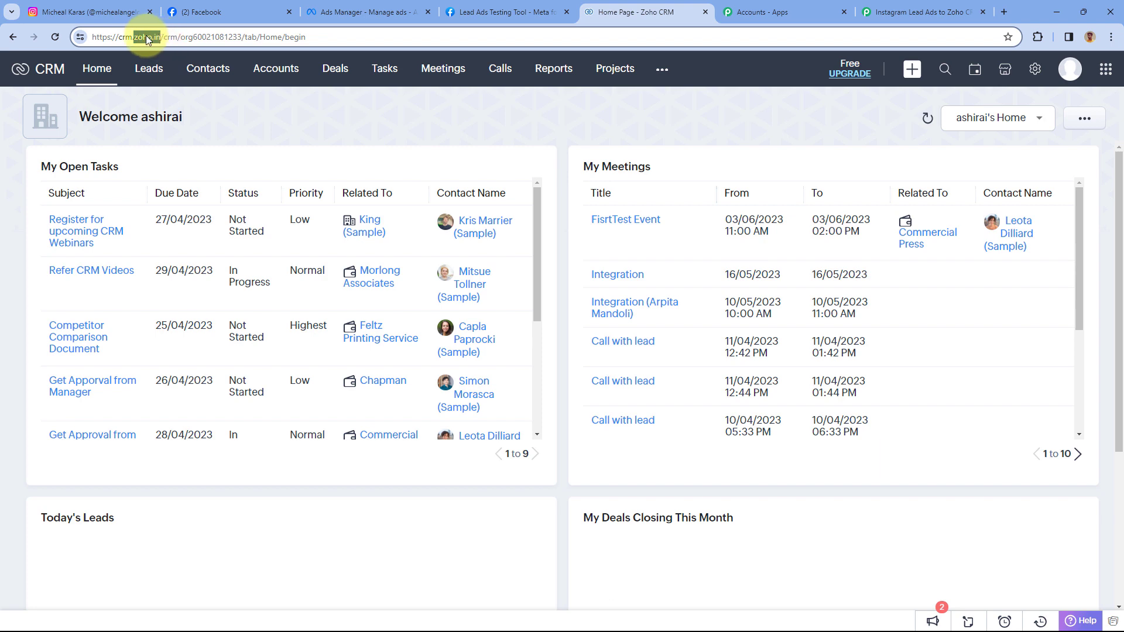
right_click(146, 36)
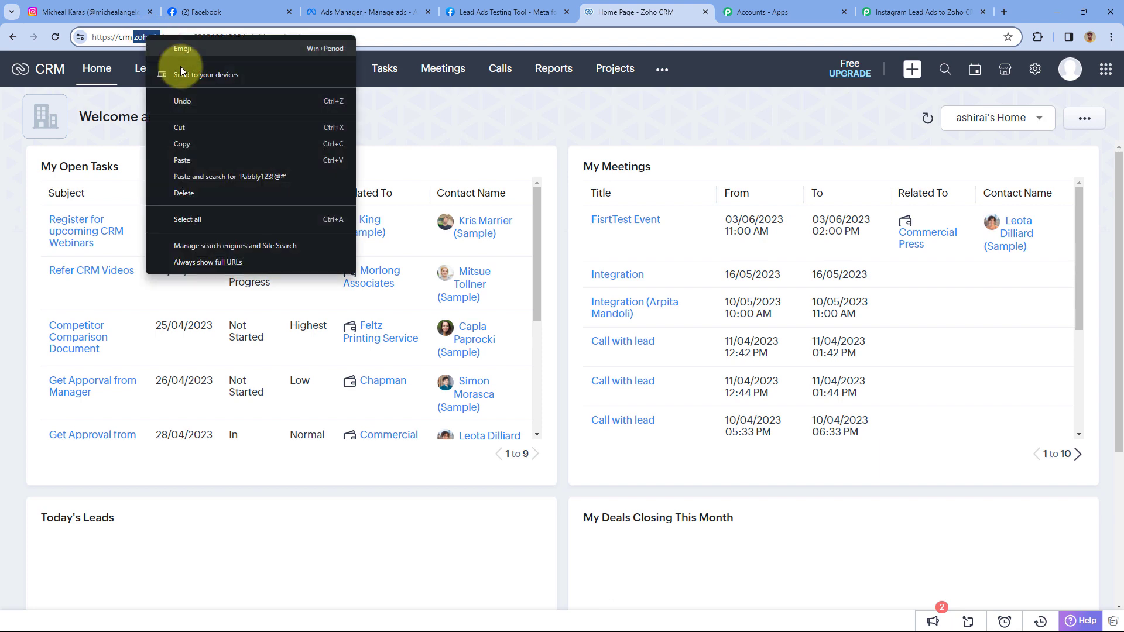
click(202, 143)
click(361, 111)
key(ctrl+Tab)
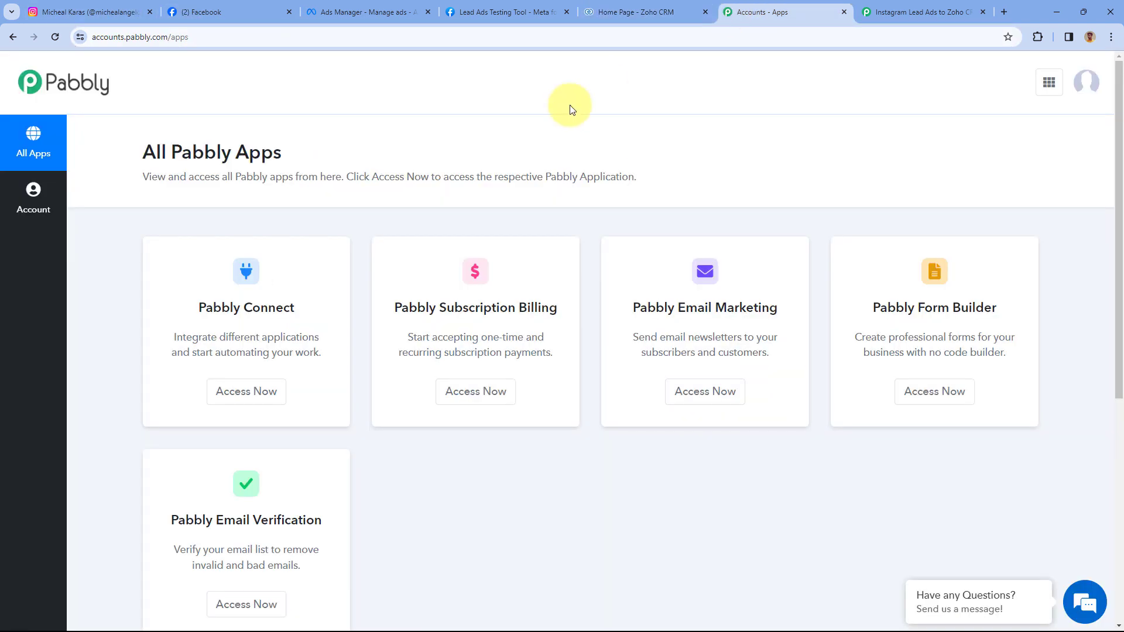
key(ctrl+Tab)
right_click(431, 276)
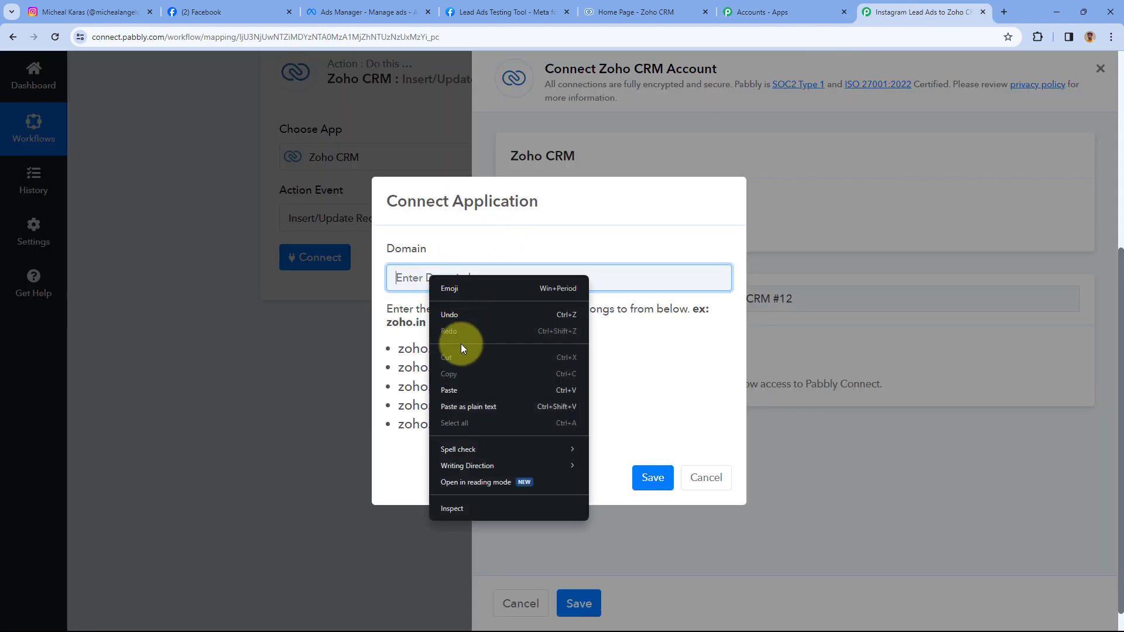
- Paste zoho.in as the Domain, save it, and accept Pabbly's access in the Zoho authorisation popup
click(450, 392)
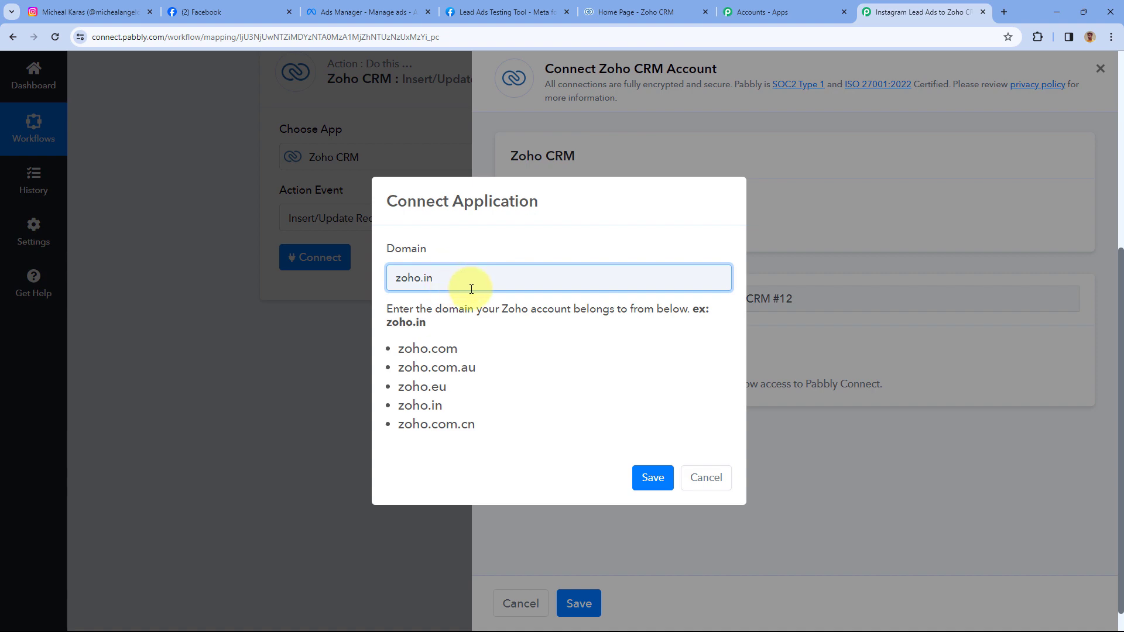
click(650, 479)
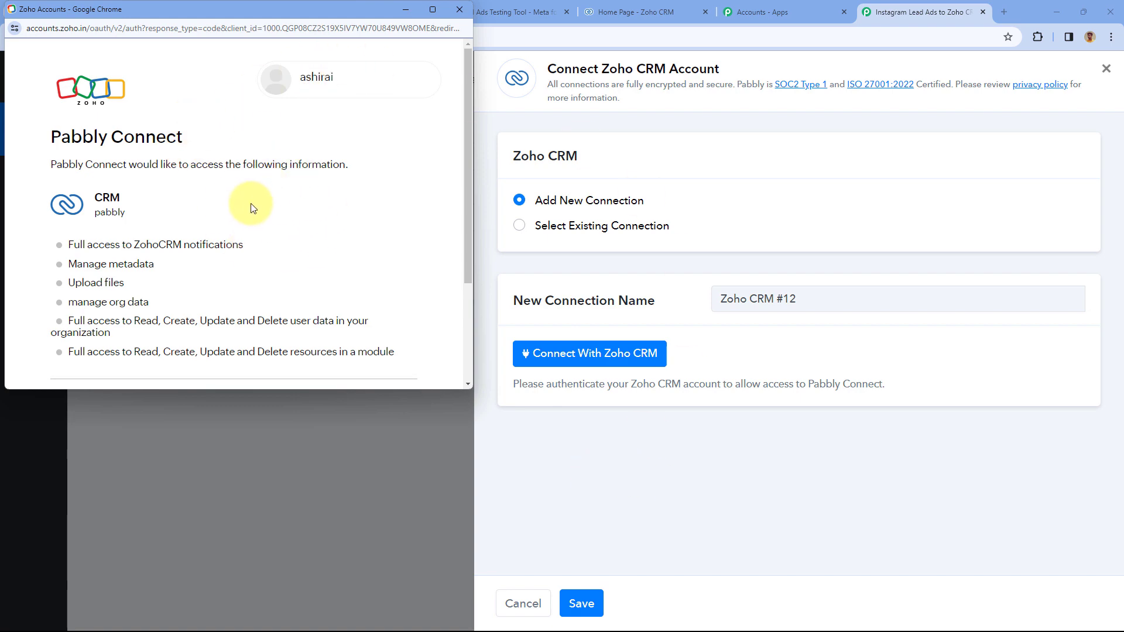
scroll(244, 206, down, 2)
scroll(243, 206, down, 1)
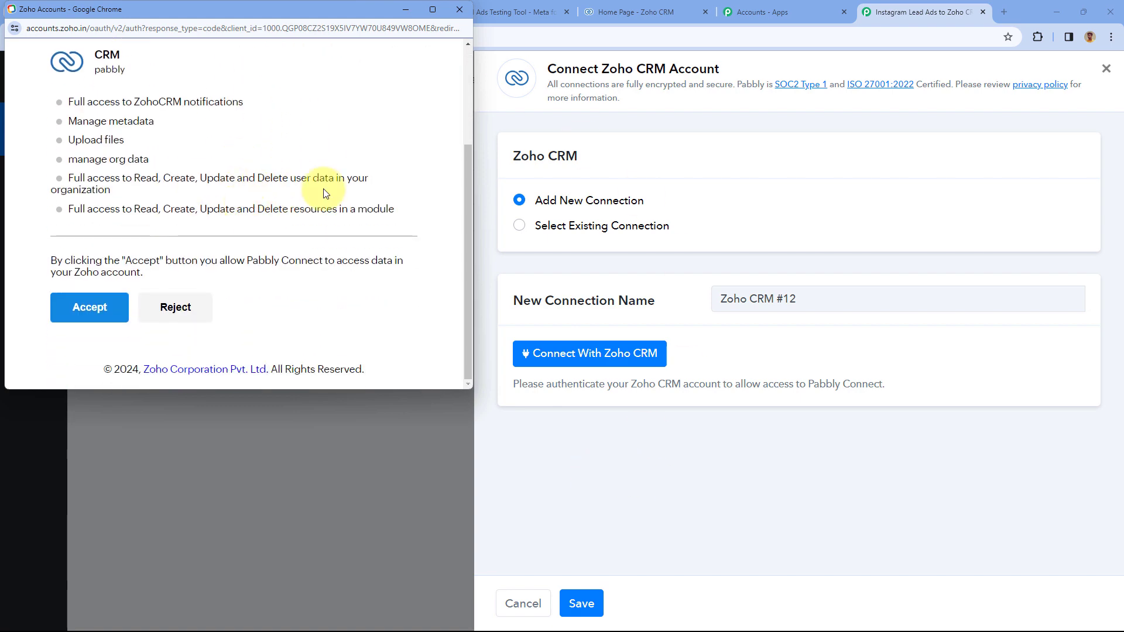
click(653, 13)
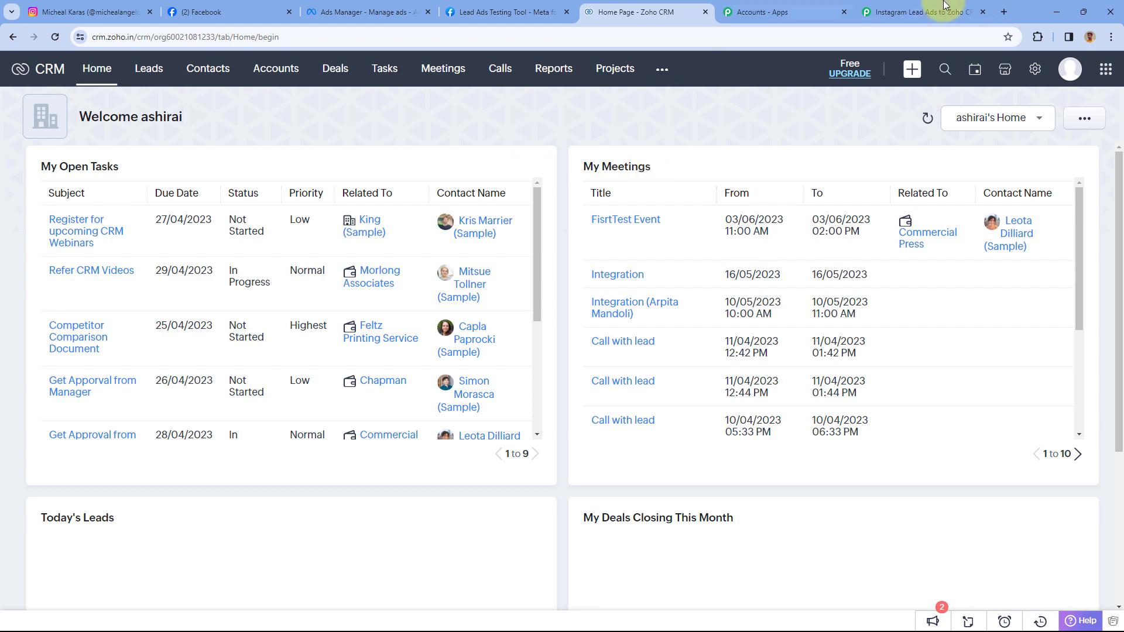
click(943, 7)
click(422, 109)
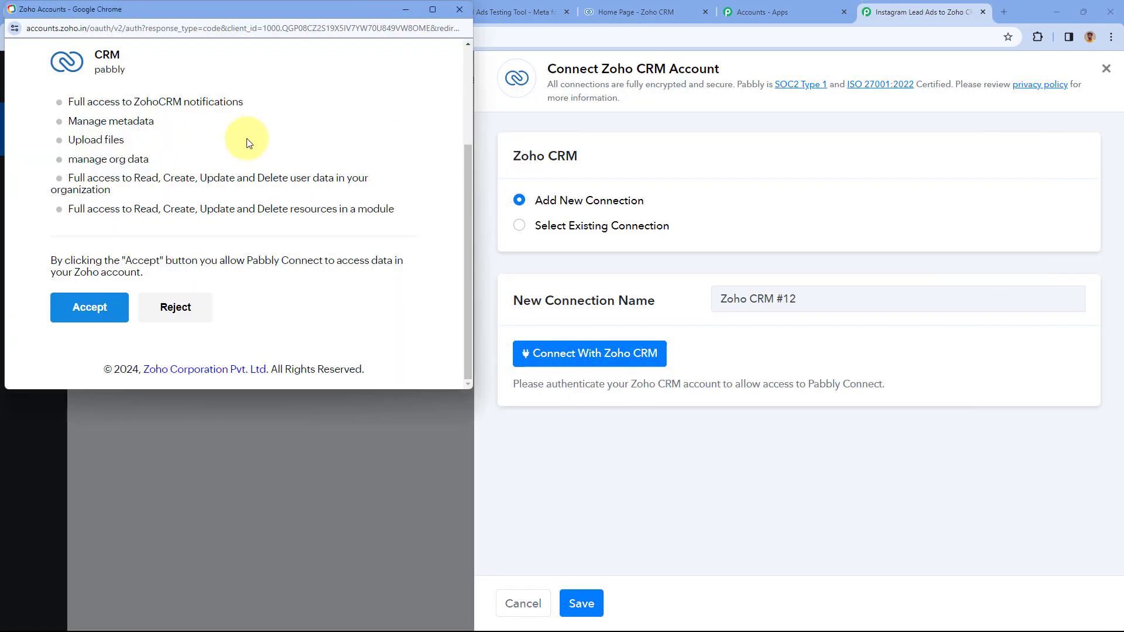
click(86, 306)
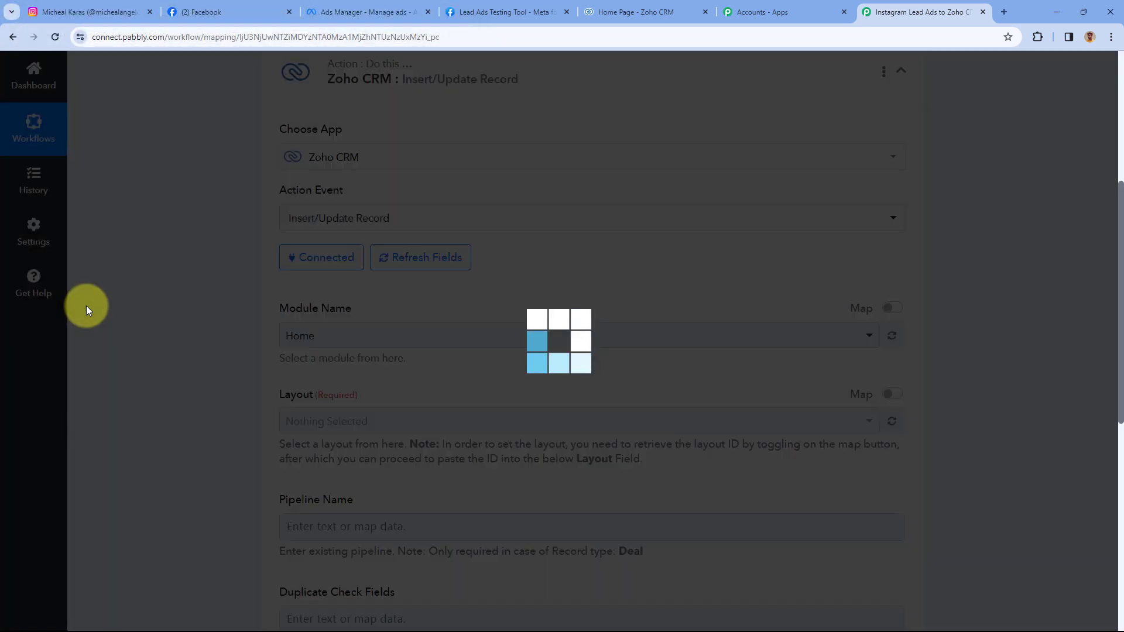
- Choose Leads from the Module Name dropdown of the Zoho CRM action
scroll(251, 276, down, 3)
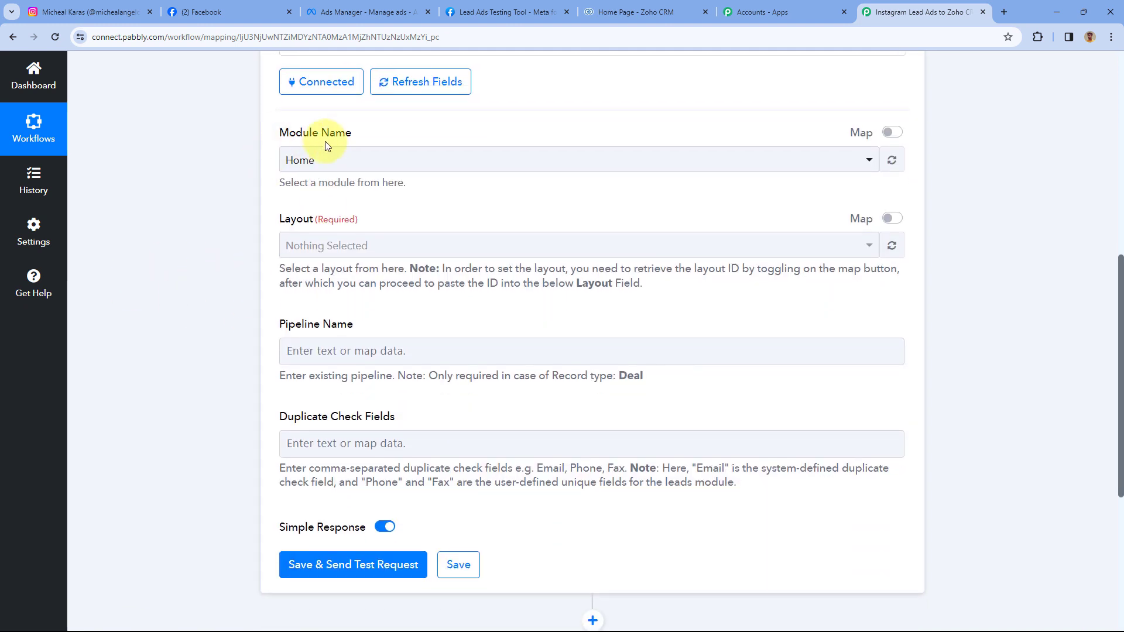
click(408, 160)
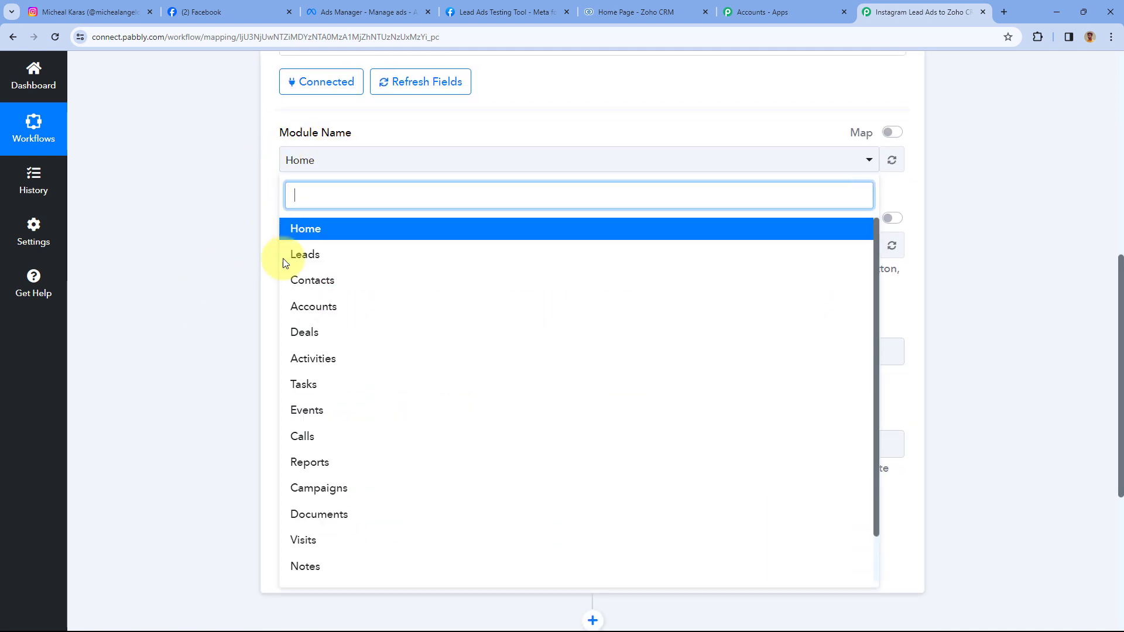
scroll(439, 278, down, 1)
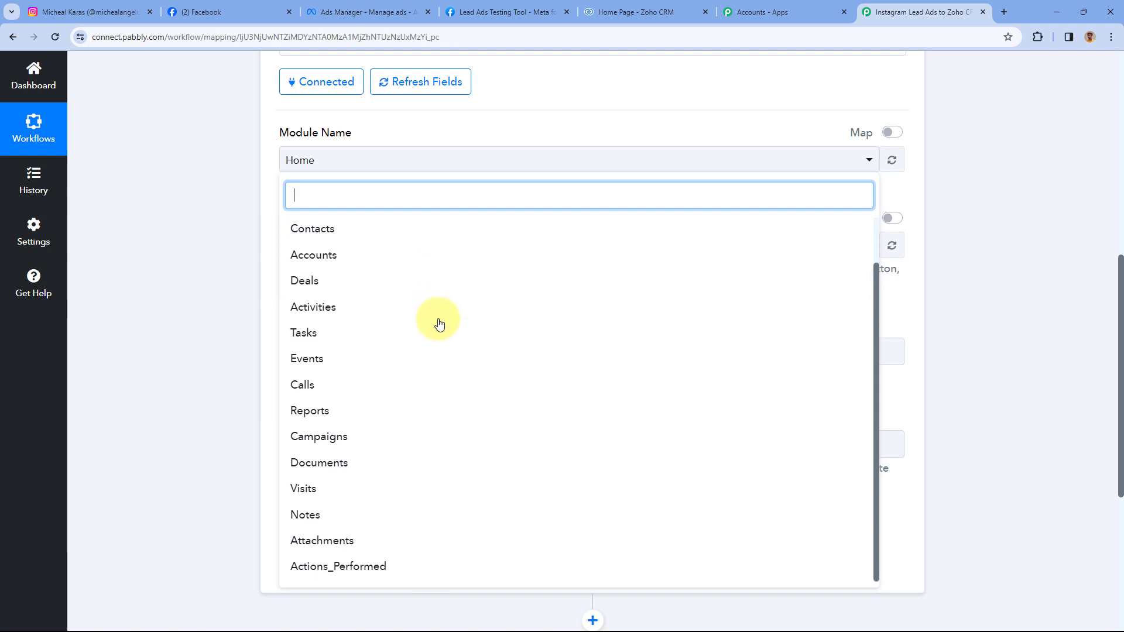
scroll(414, 284, up, 1)
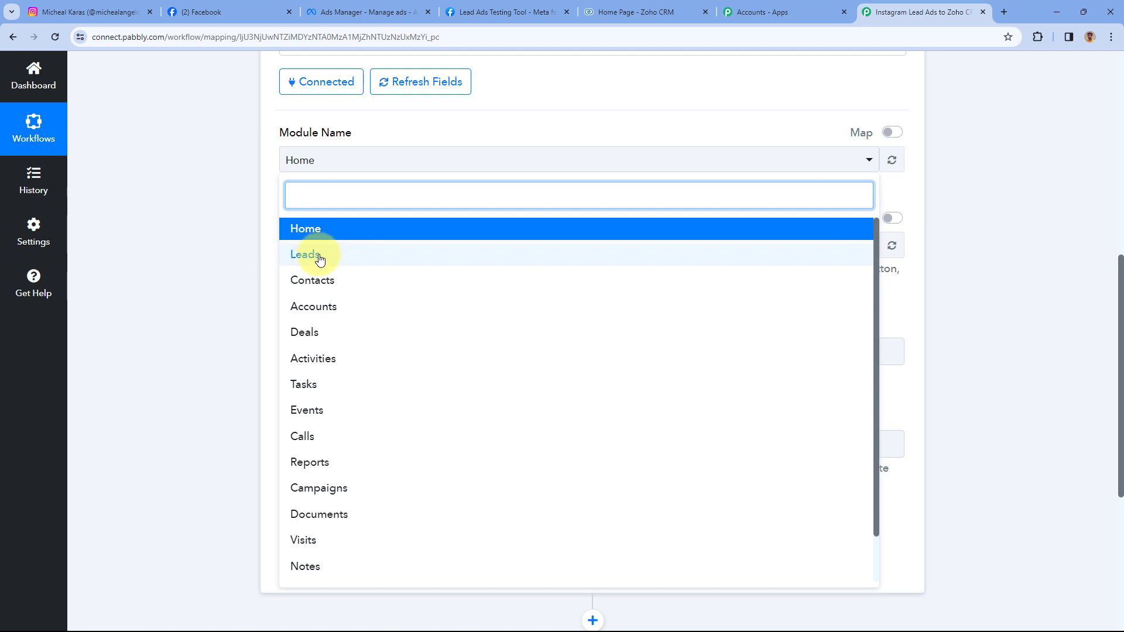
click(313, 258)
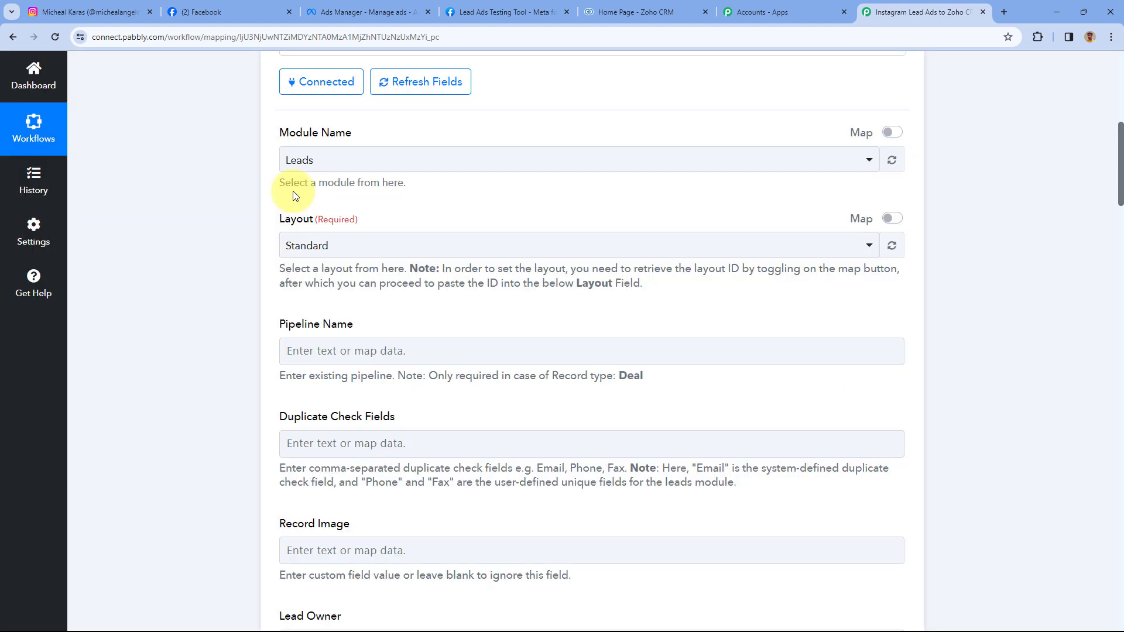
- Pick Standard in the Layout dropdown for the Leads module
scroll(389, 195, down, 2)
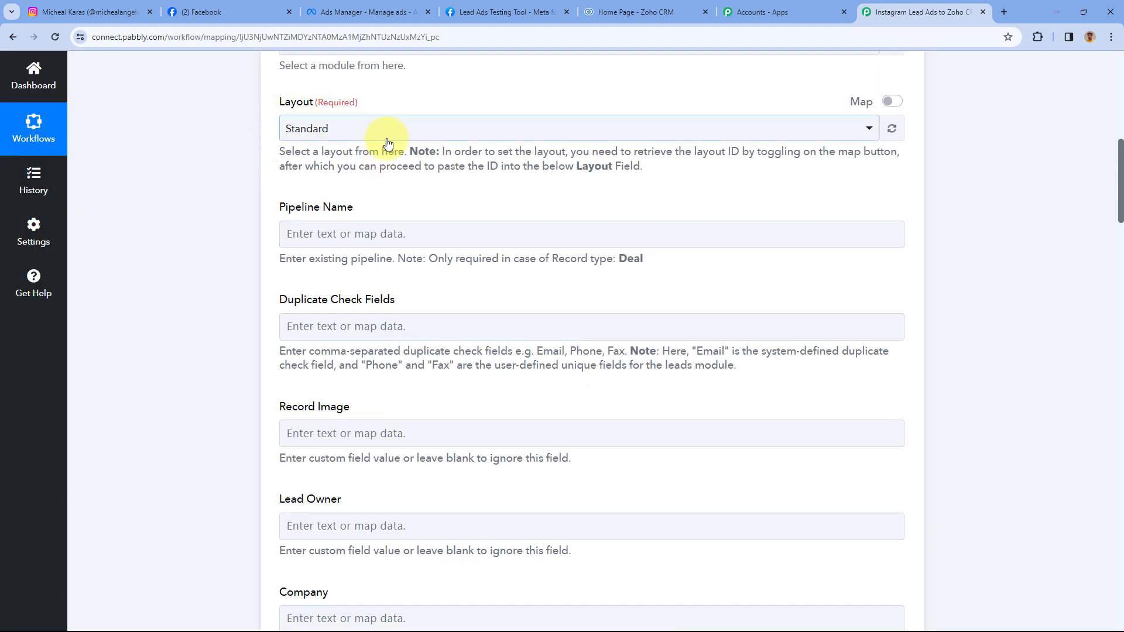
click(386, 138)
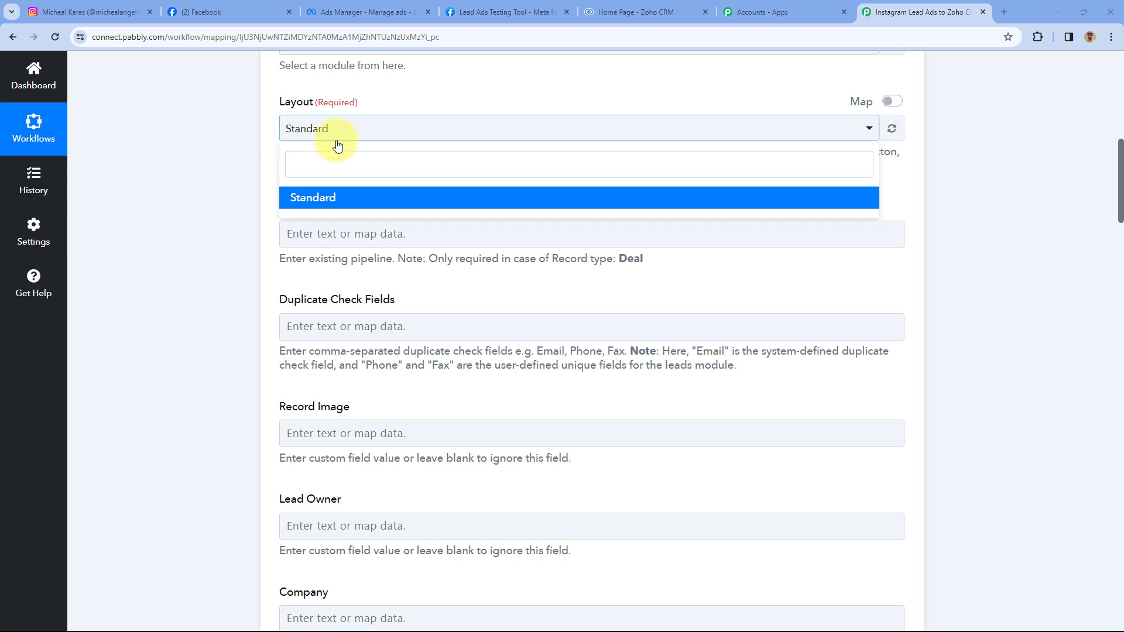
click(370, 206)
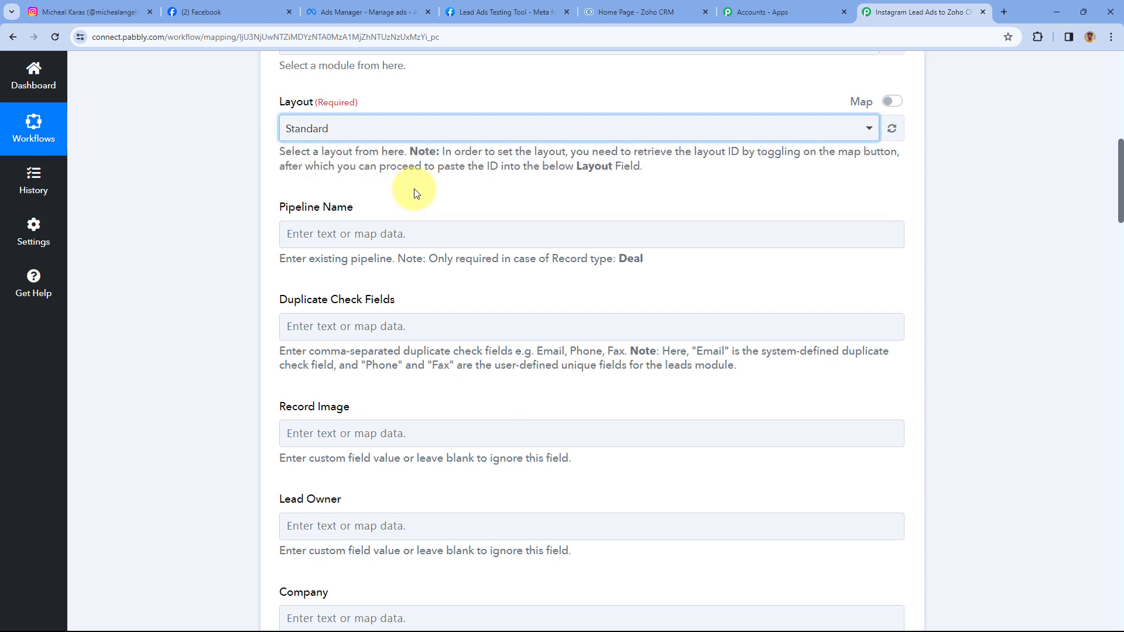
click(408, 136)
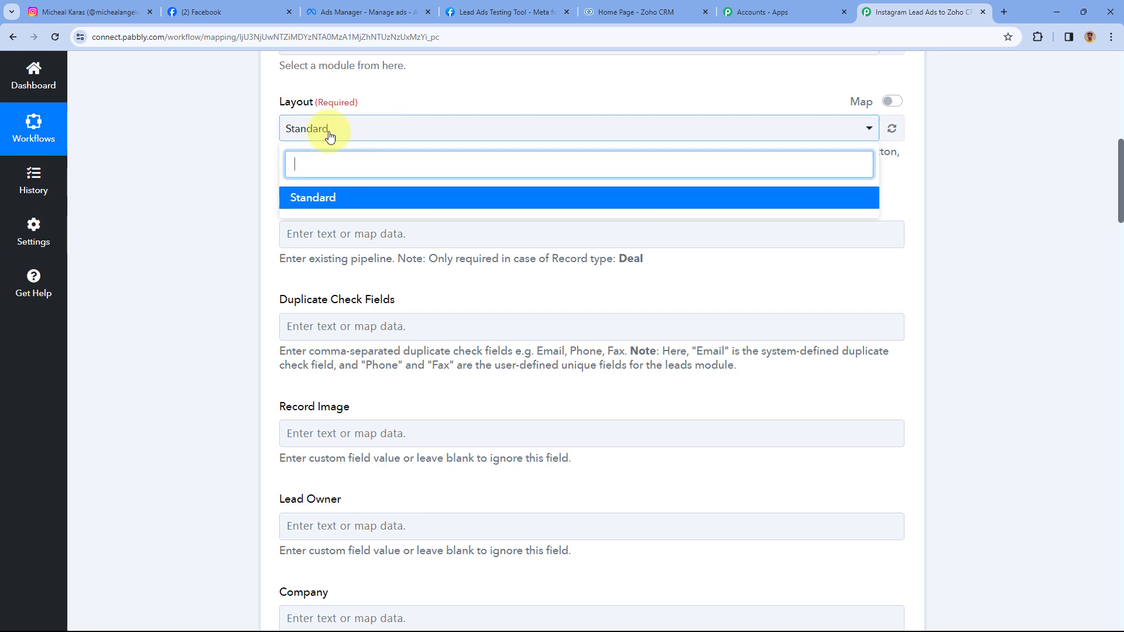
click(272, 149)
scroll(271, 151, down, 1)
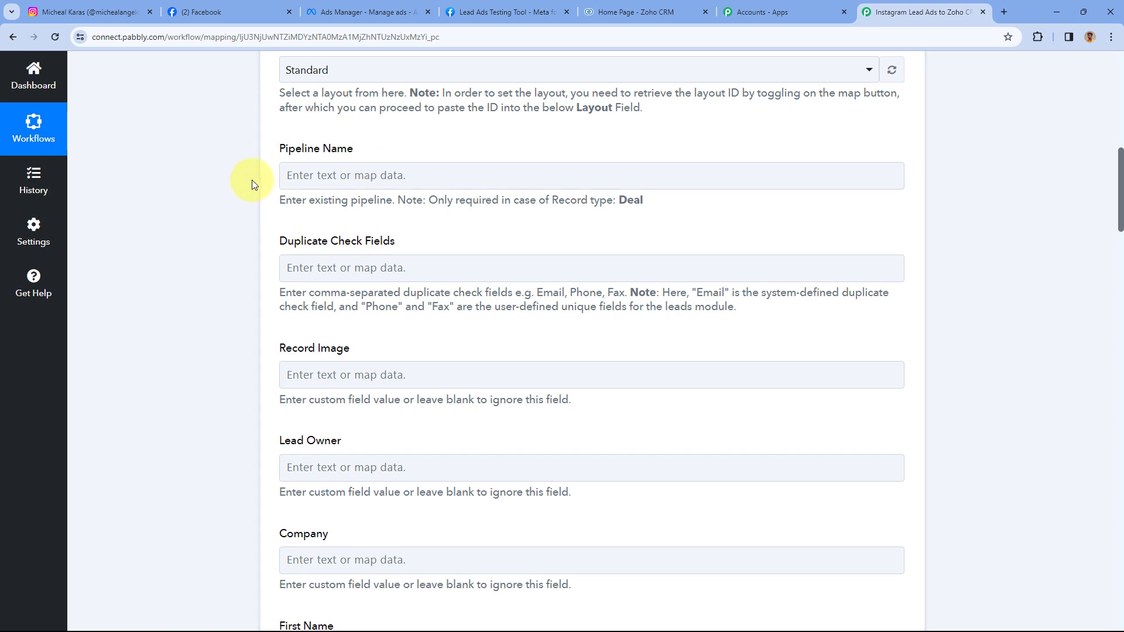
scroll(360, 147, down, 2)
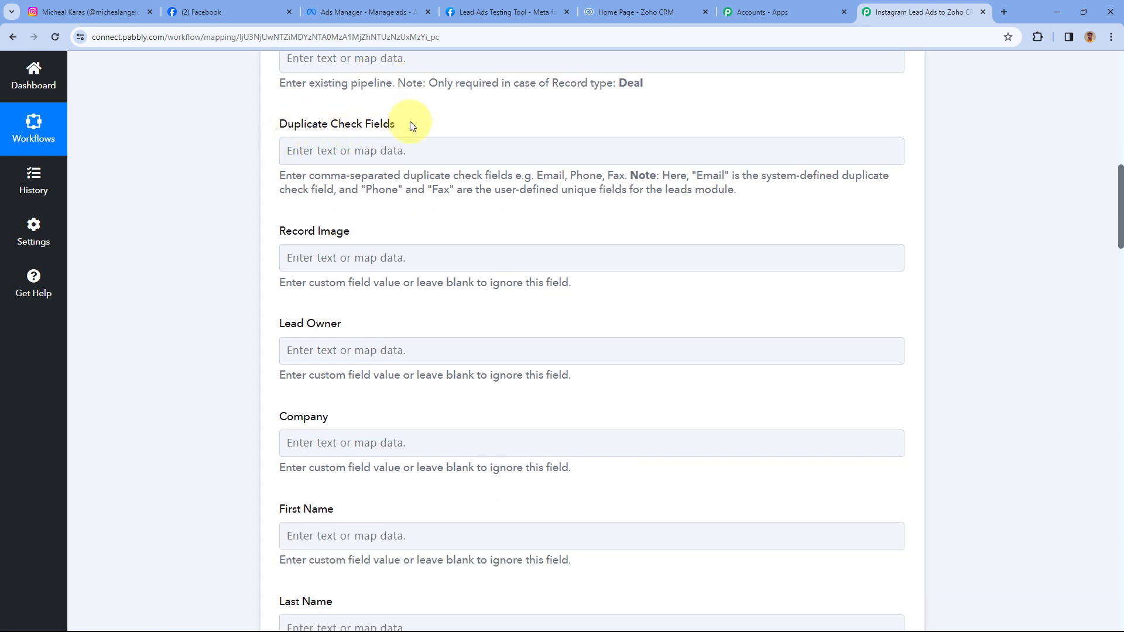
scroll(420, 176, up, 2)
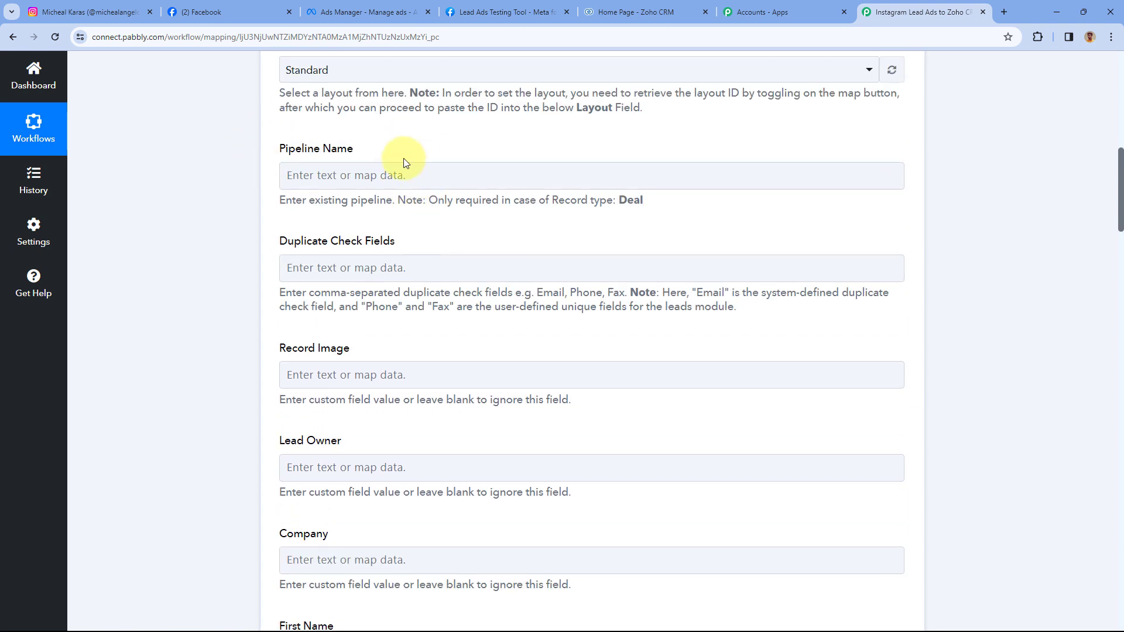
click(329, 175)
scroll(347, 178, down, 5)
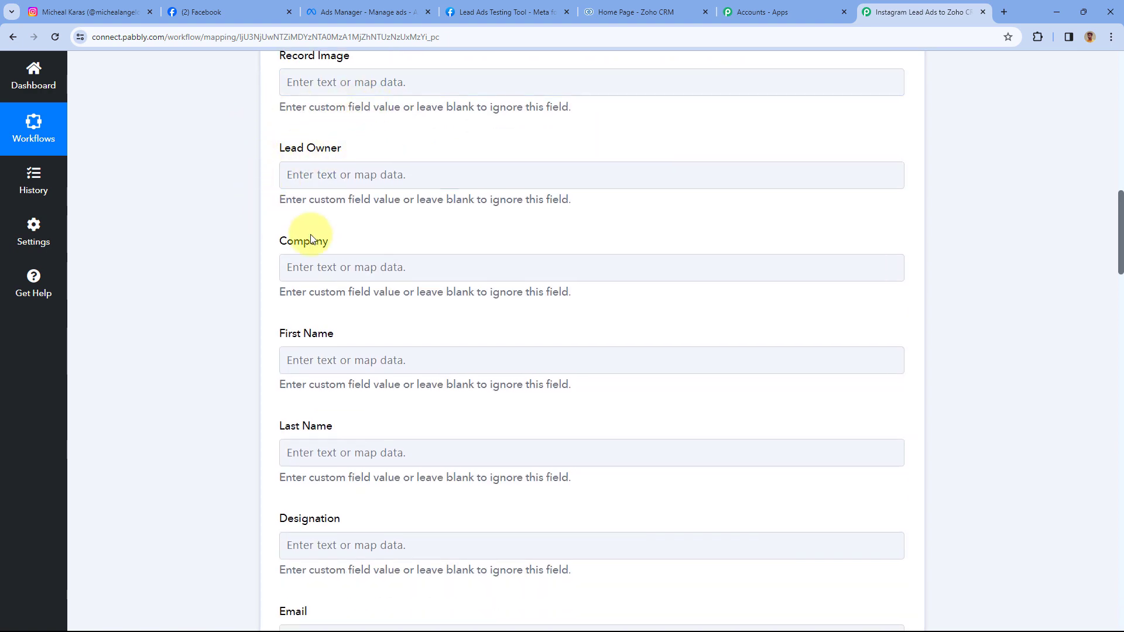
scroll(374, 193, up, 1)
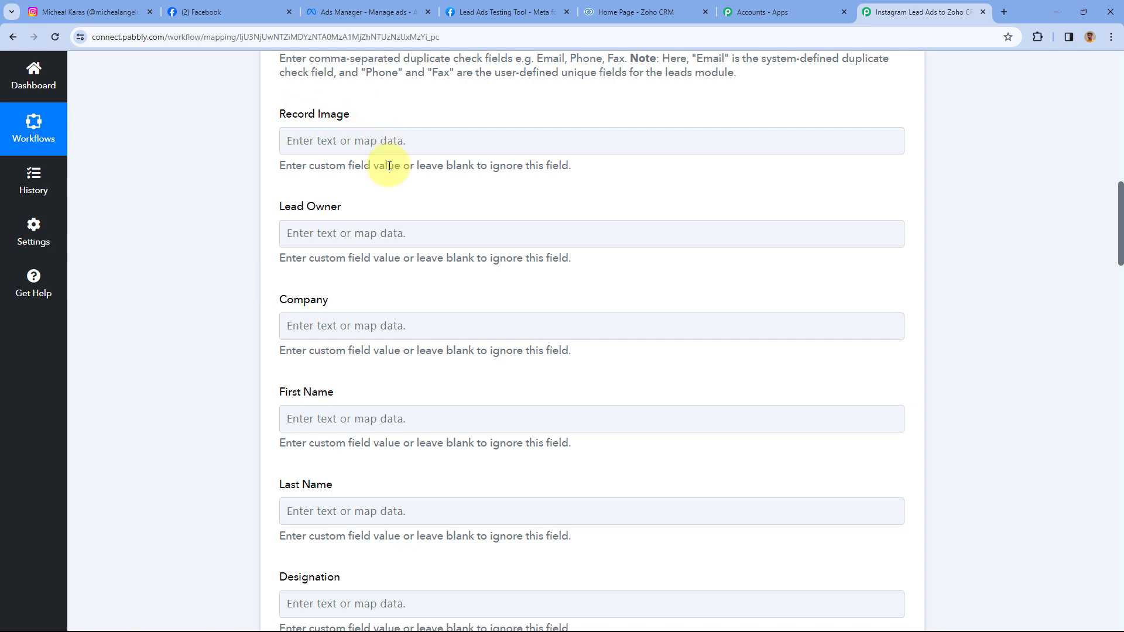
click(400, 234)
click(393, 196)
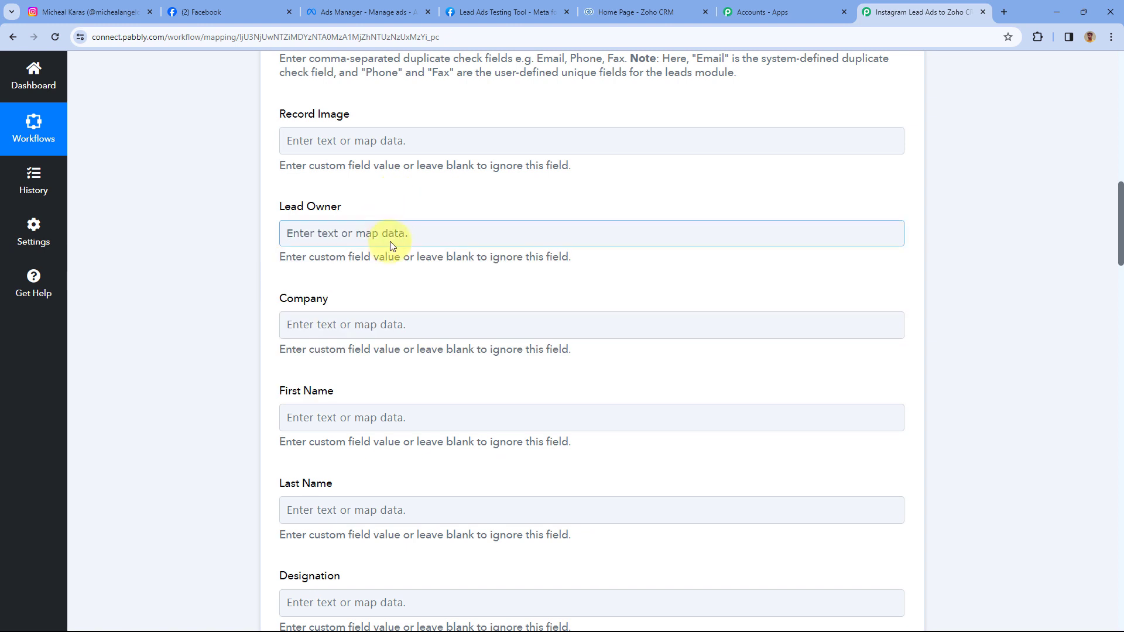
scroll(396, 228, down, 2)
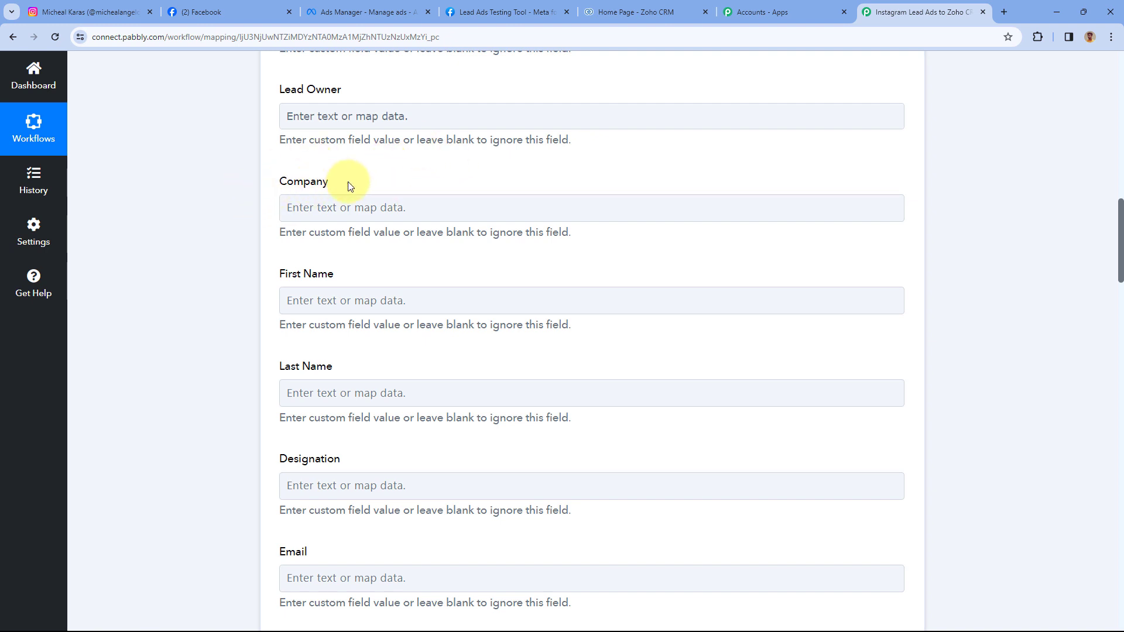
scroll(532, 226, up, 18)
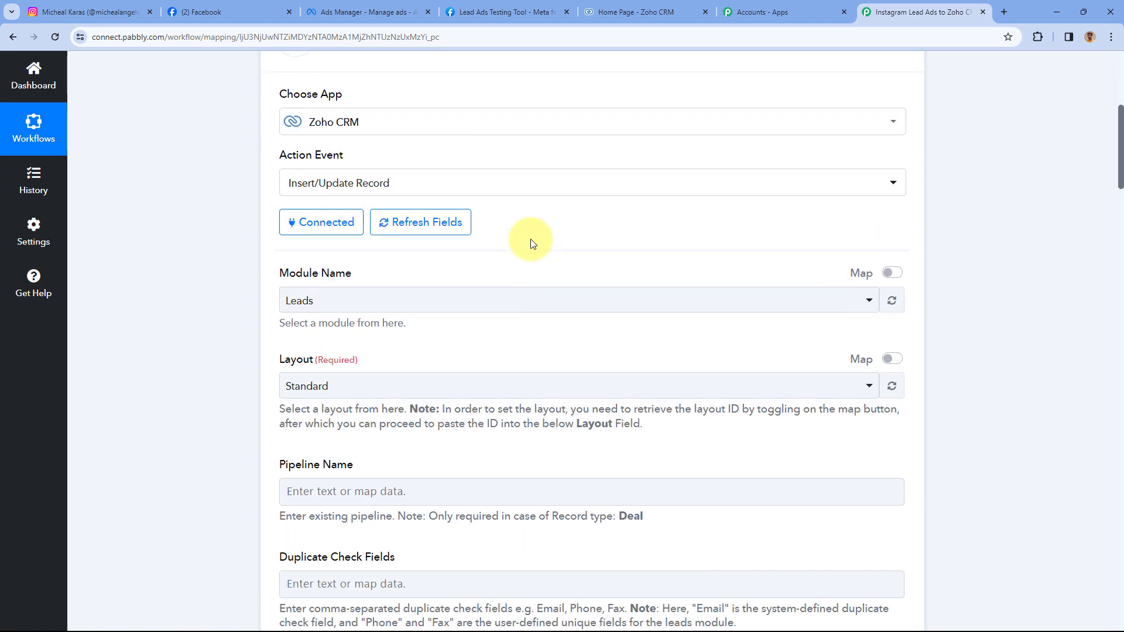
click(534, 253)
scroll(228, 301, down, 10)
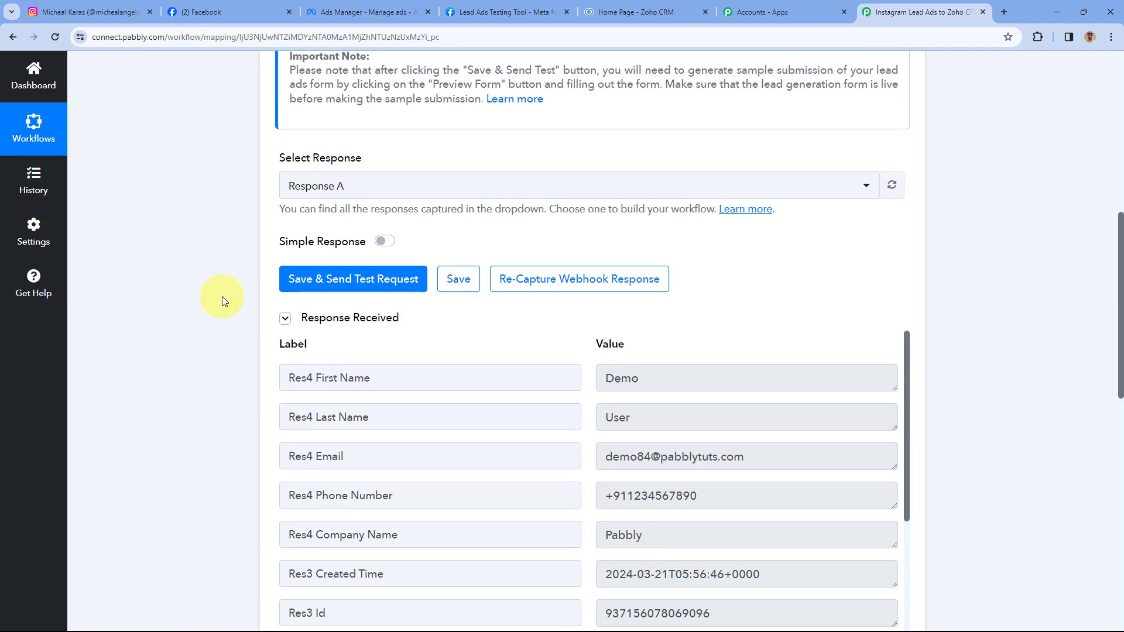
scroll(234, 300, down, 1)
scroll(641, 240, down, 2)
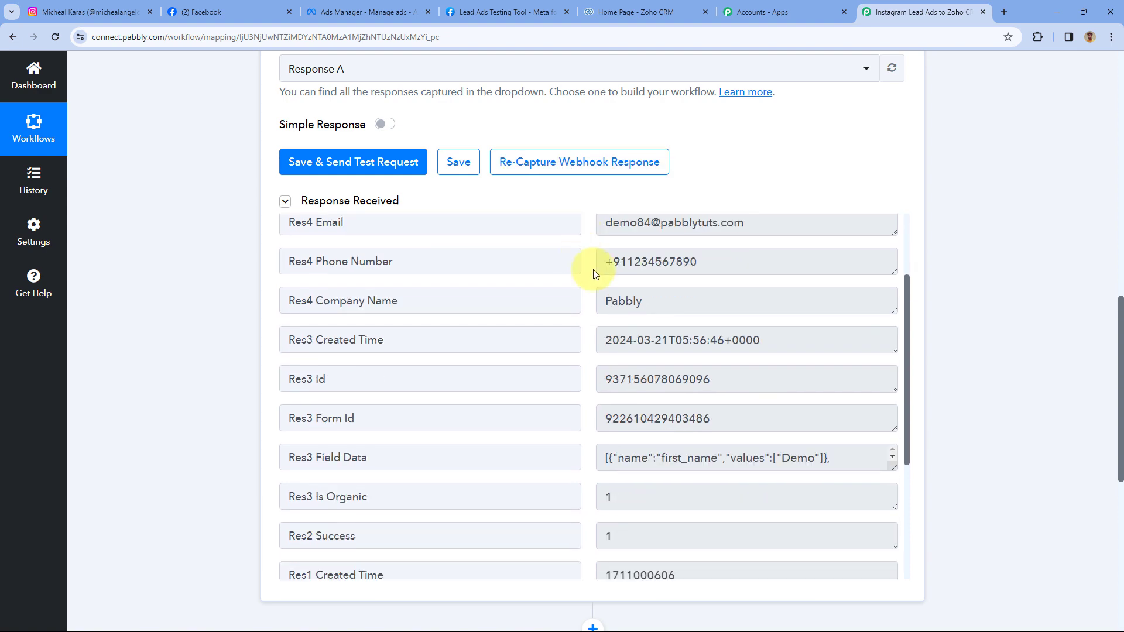
scroll(597, 269, up, 2)
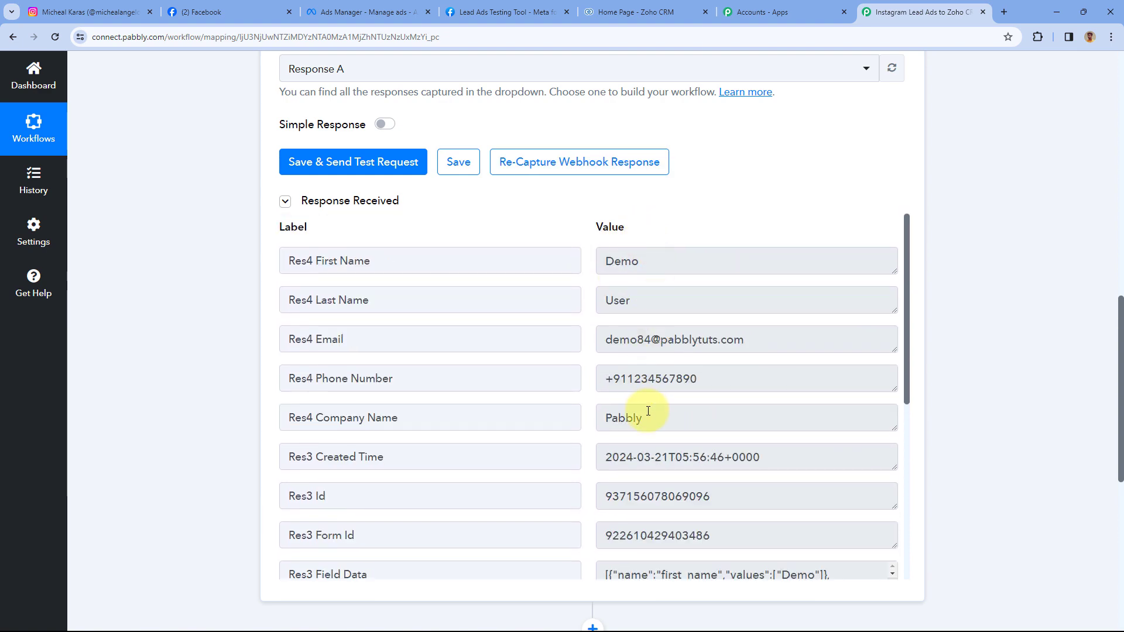
drag(648, 411, 596, 414)
click(583, 372)
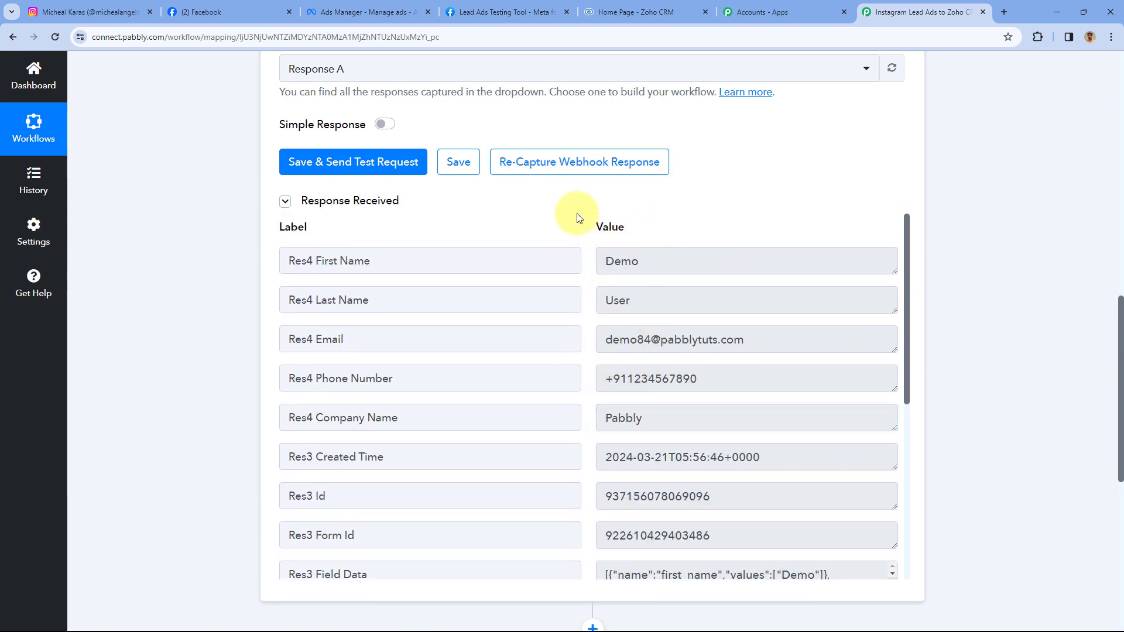
scroll(580, 187, down, 5)
drag(662, 134, 602, 126)
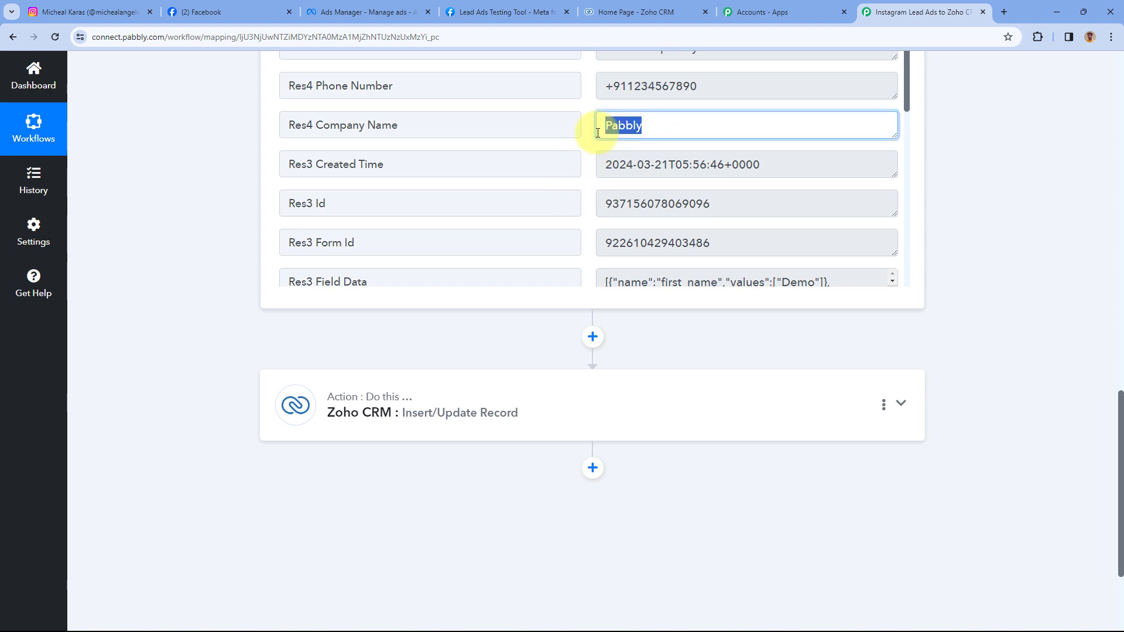
click(591, 125)
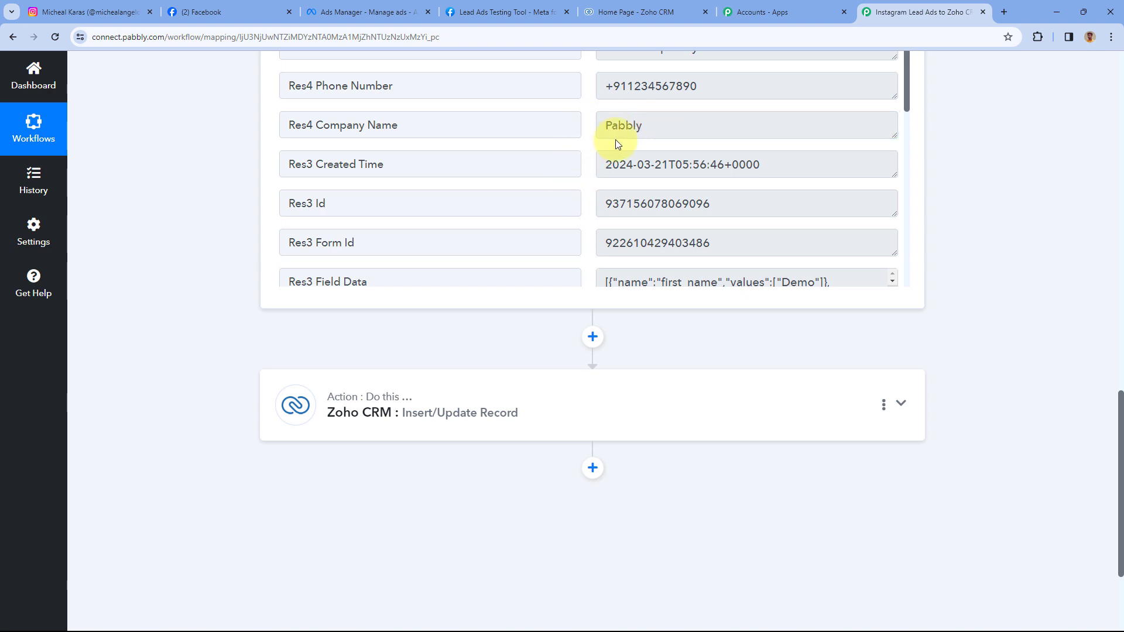
click(439, 402)
- Map Res4 Company Name into the Zoho Company field
scroll(228, 297, down, 14)
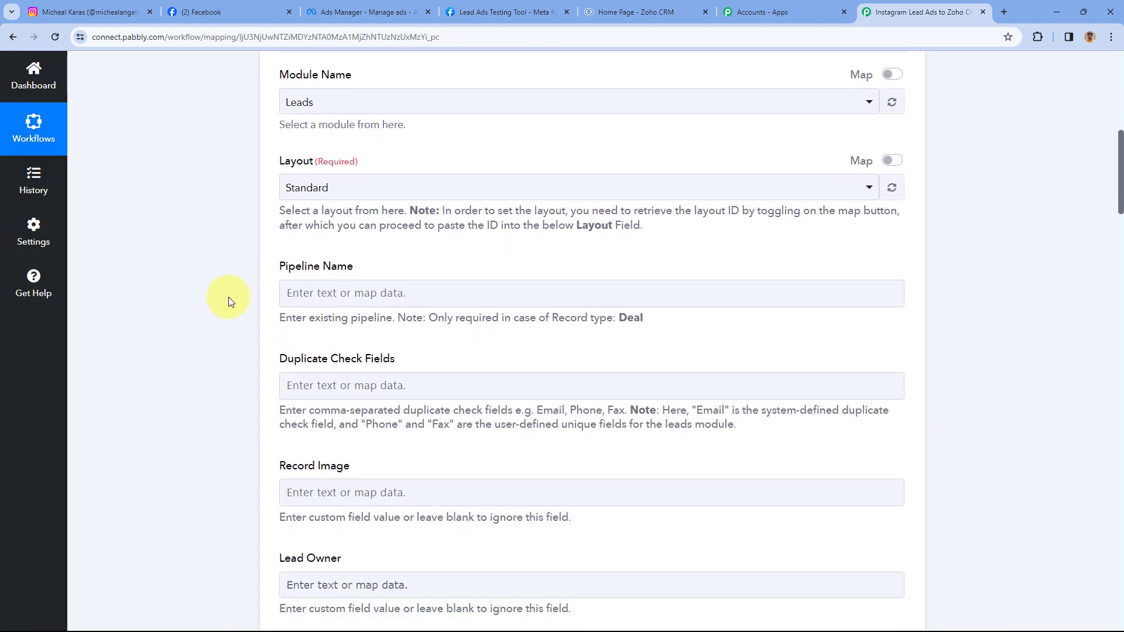
scroll(231, 296, up, 4)
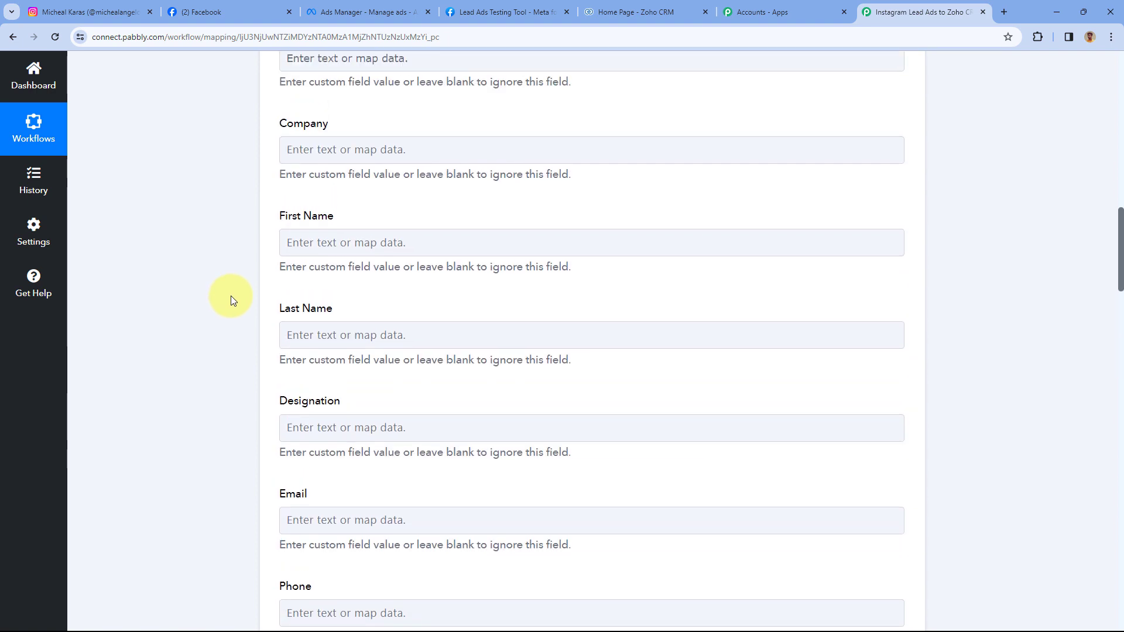
click(307, 153)
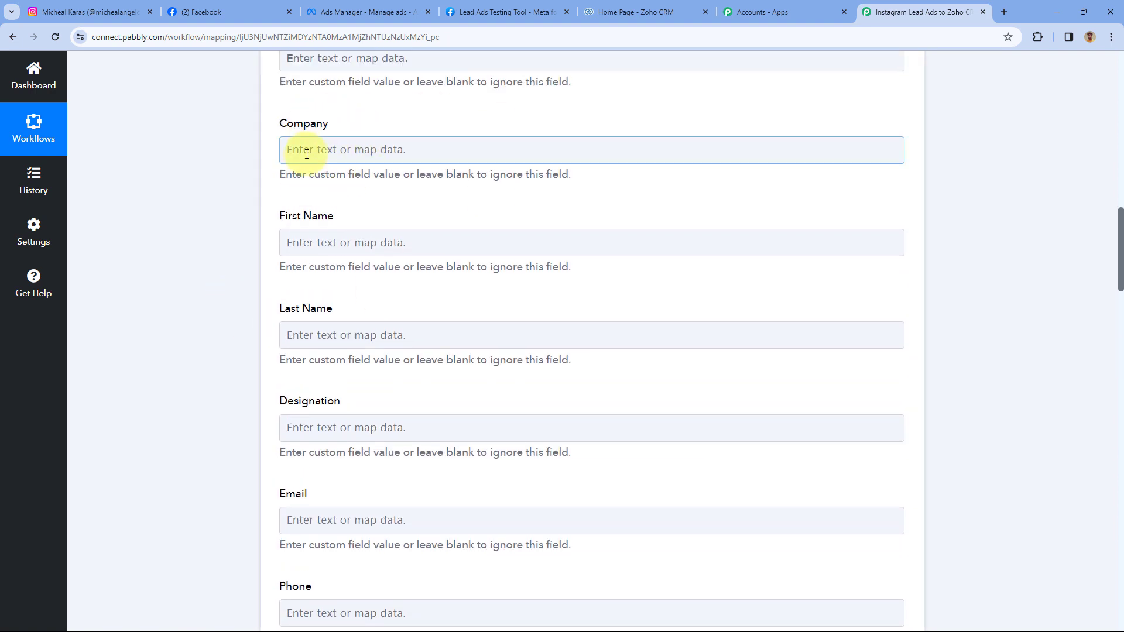
click(307, 154)
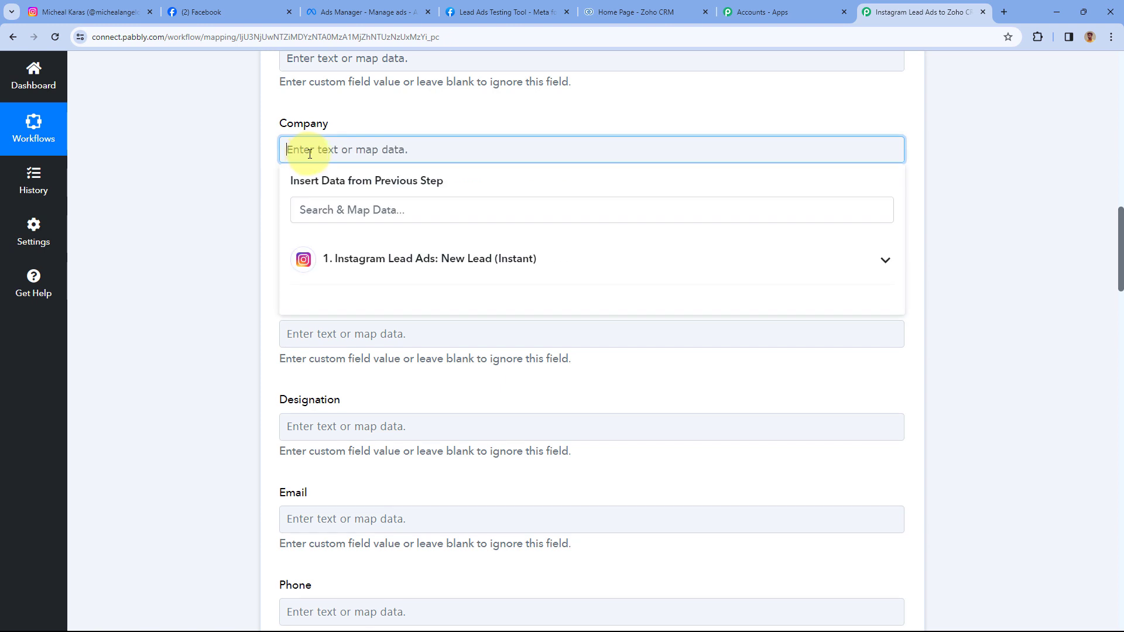
click(473, 265)
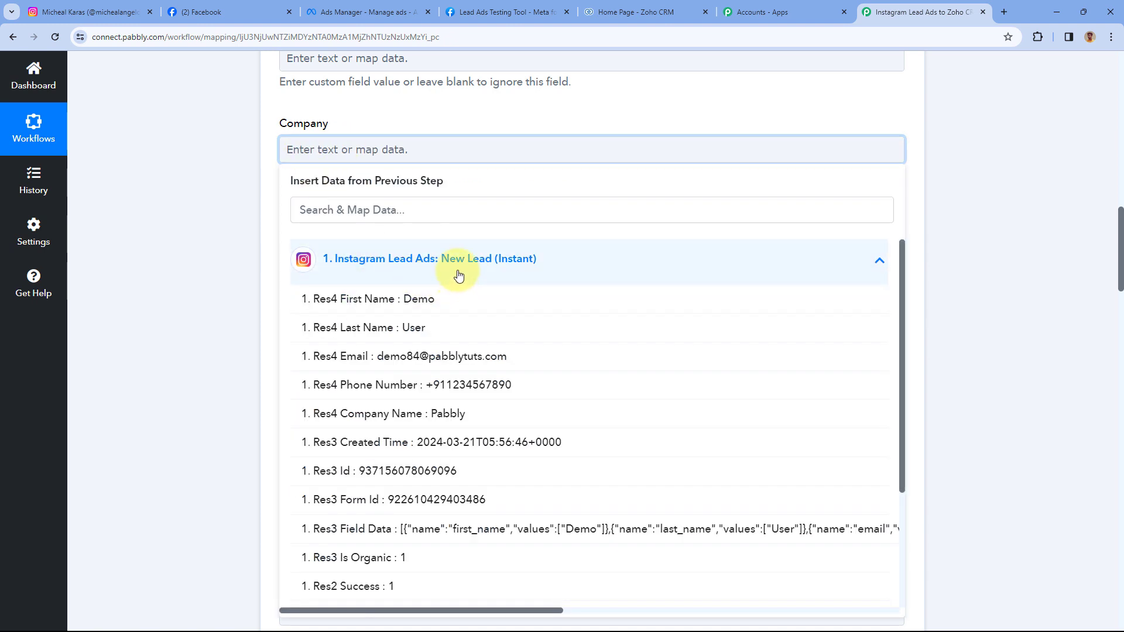
click(410, 420)
click(258, 171)
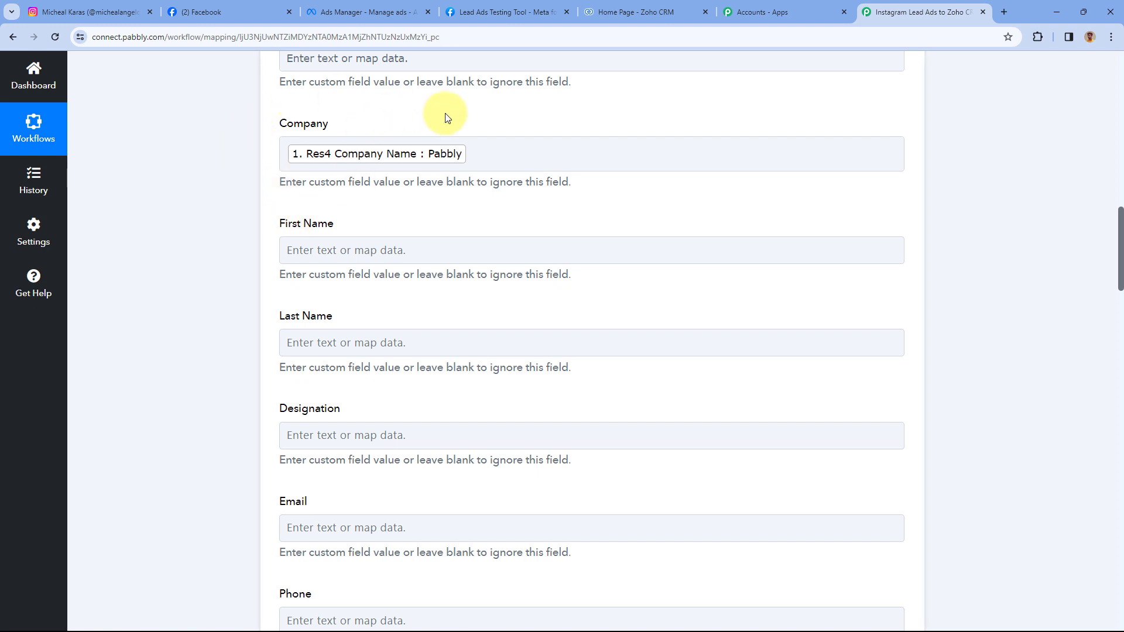
- Map Res4 First Name and Res4 Last Name into First Name and Last Name
scroll(446, 115, down, 2)
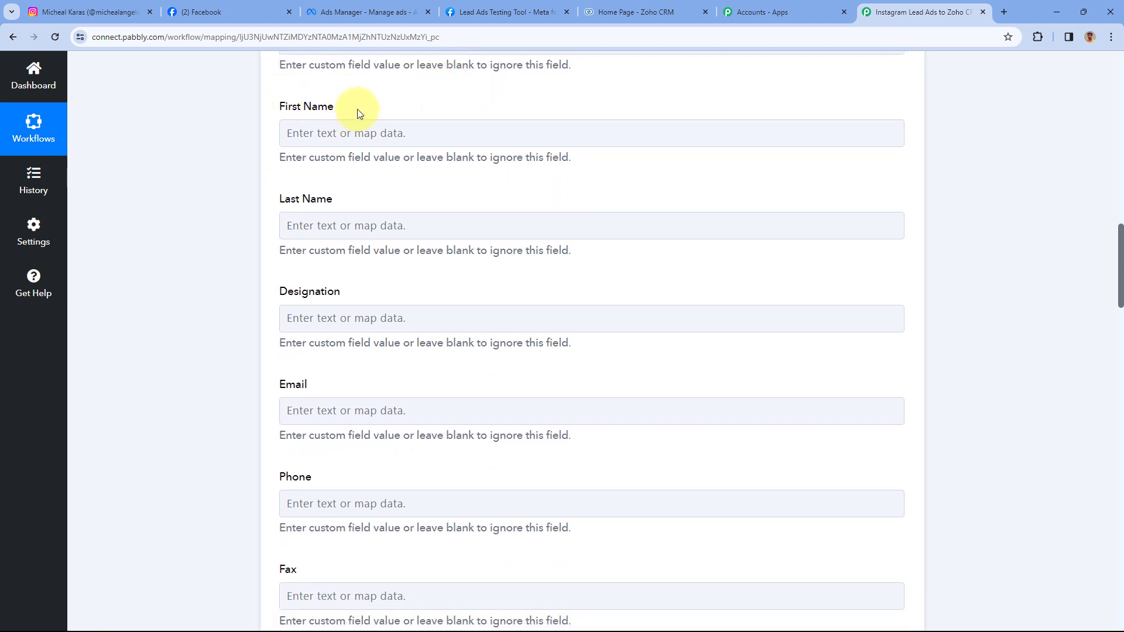
click(340, 130)
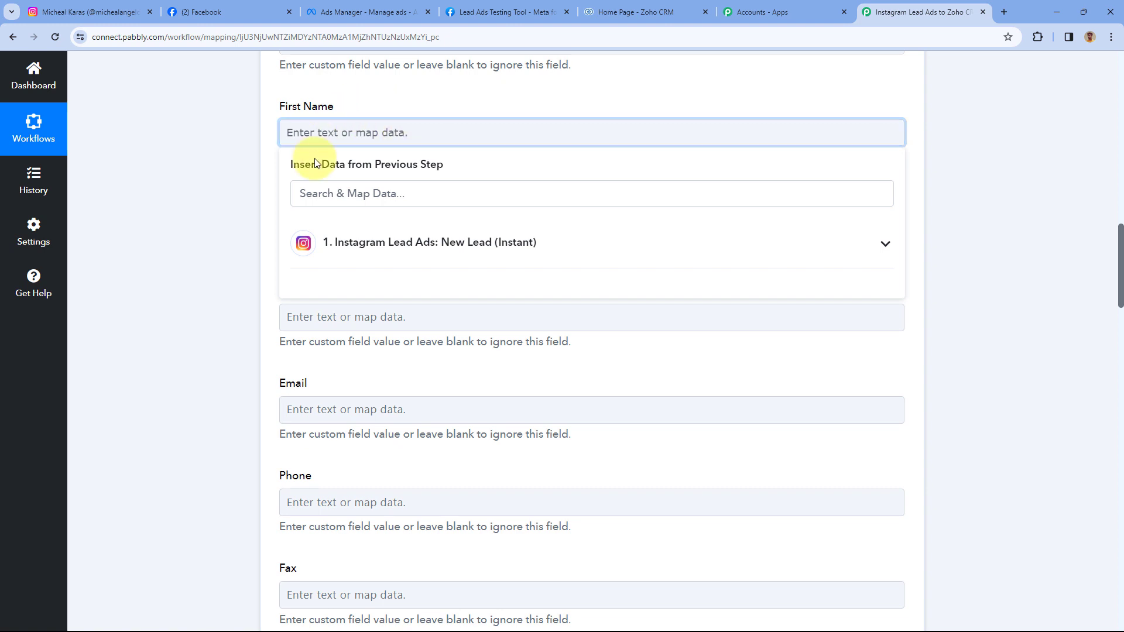
click(424, 253)
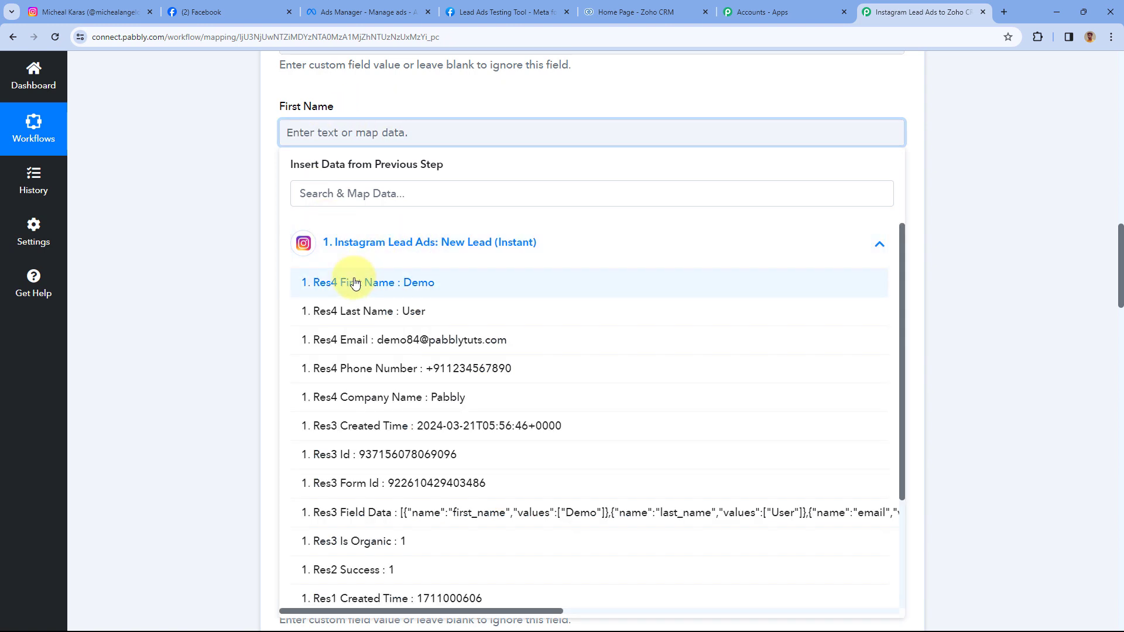
click(355, 283)
click(268, 143)
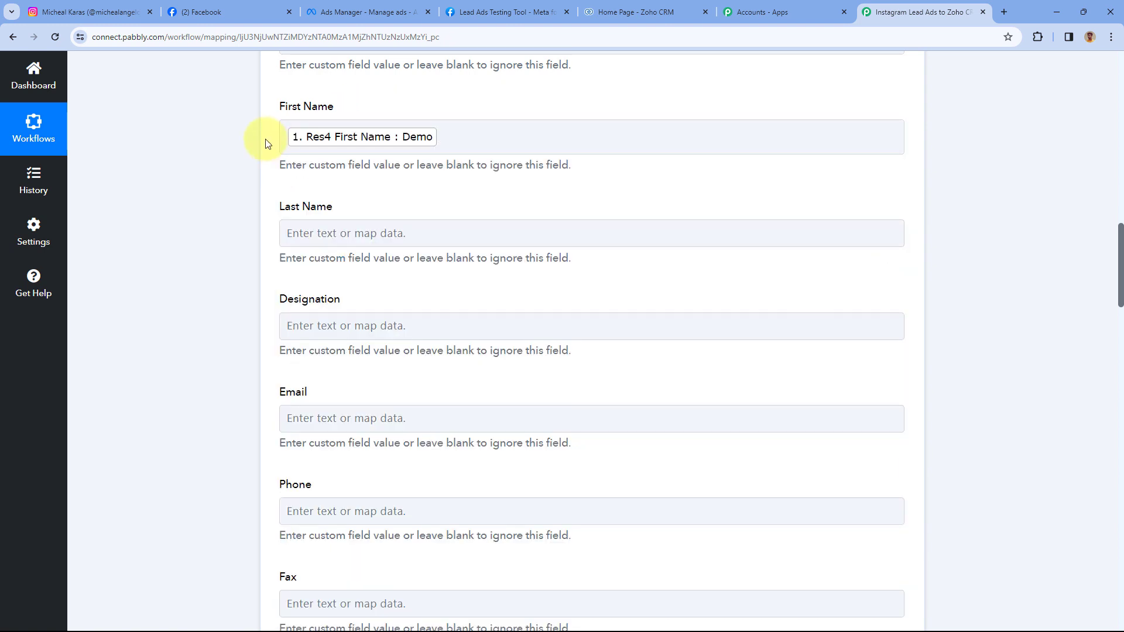
click(351, 231)
click(387, 344)
click(402, 416)
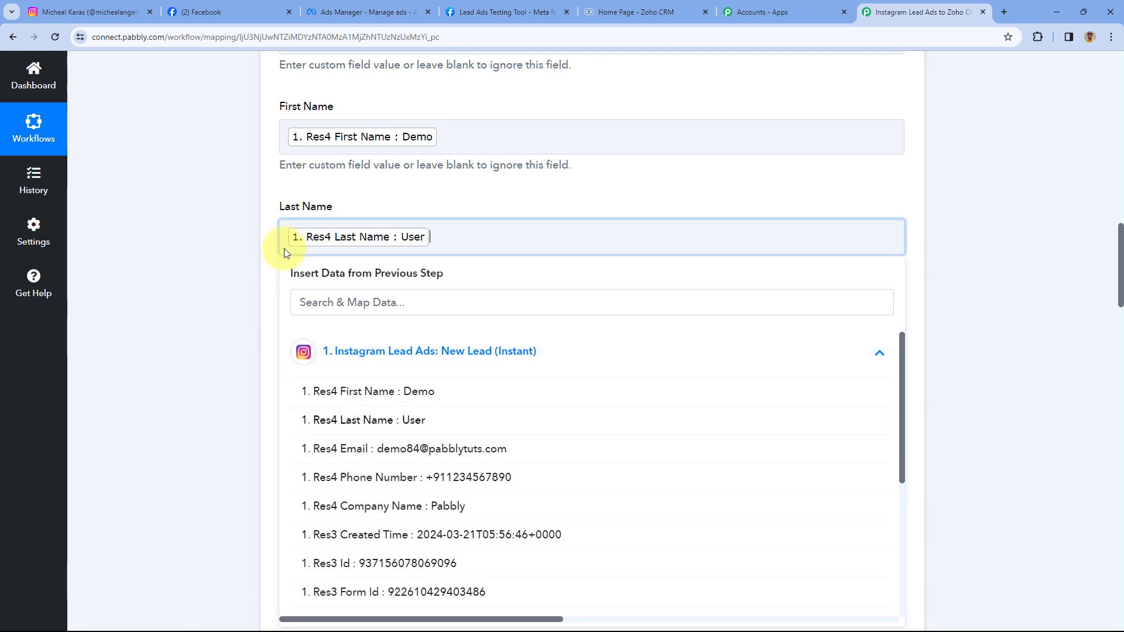
click(275, 214)
- Map Res4 Email into Email and Res4 Phone Number into Mobile
scroll(275, 214, down, 3)
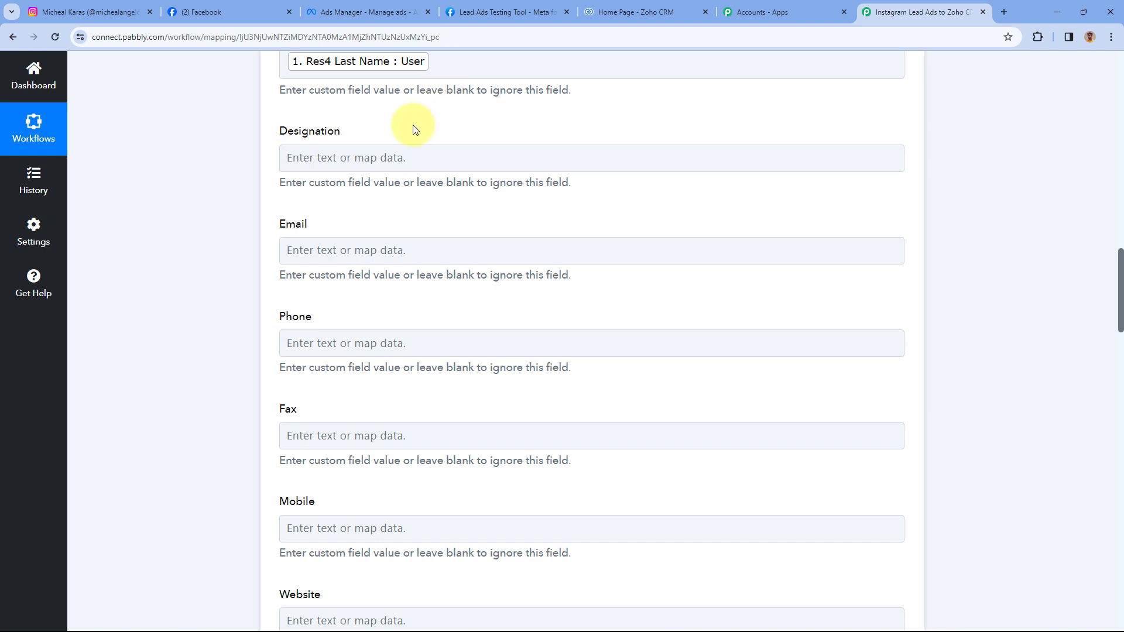
click(319, 156)
scroll(251, 176, down, 1)
click(322, 192)
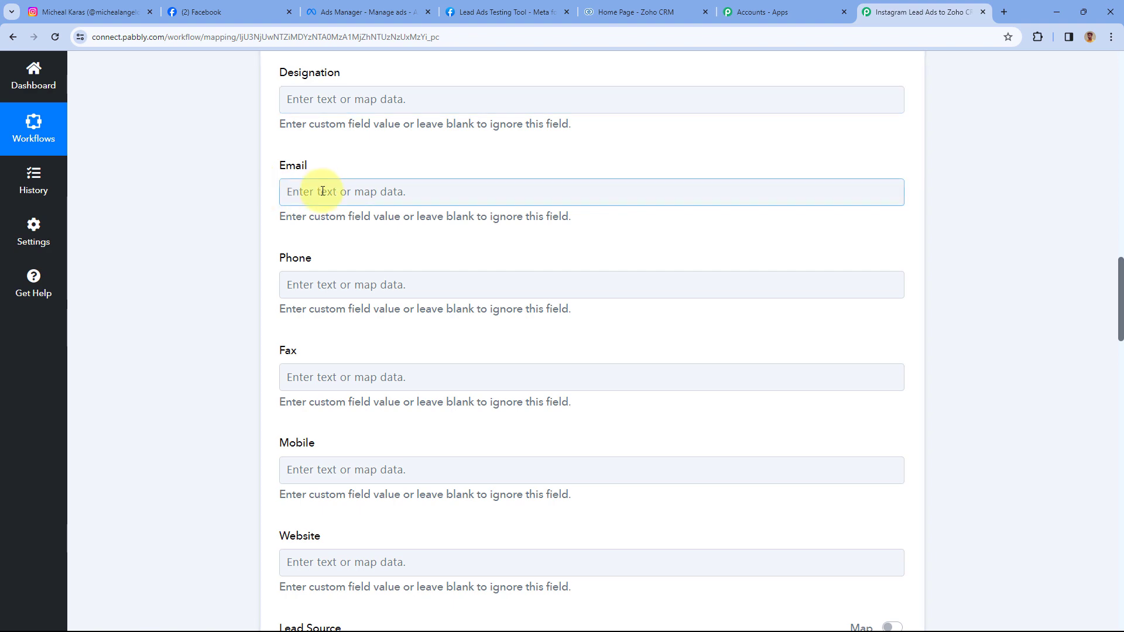
click(372, 300)
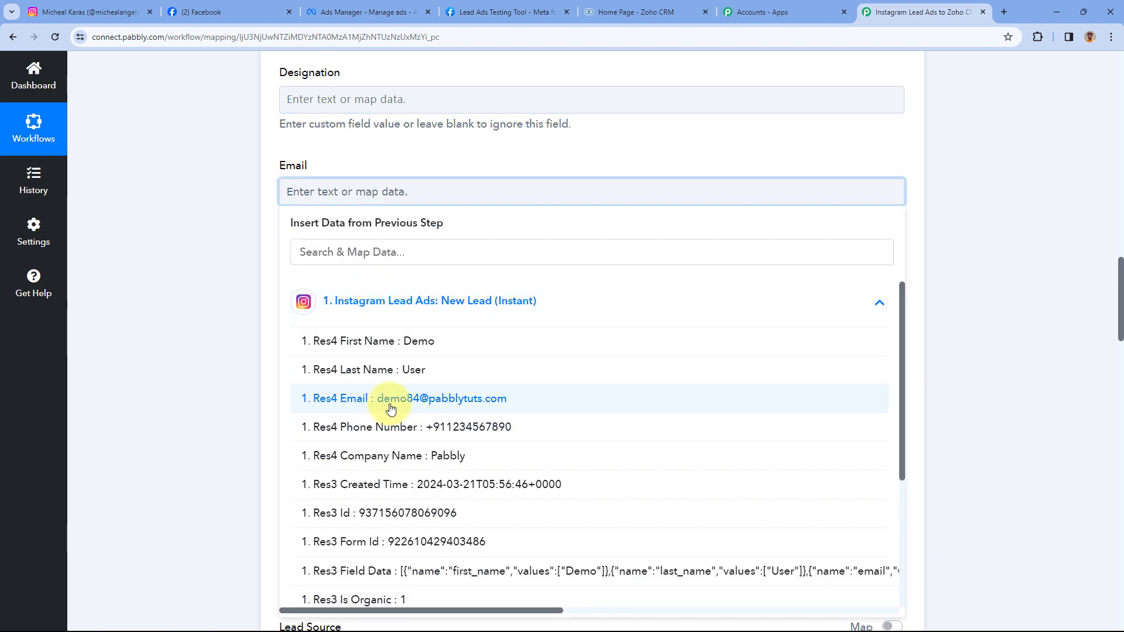
click(390, 404)
click(261, 246)
scroll(261, 244, down, 3)
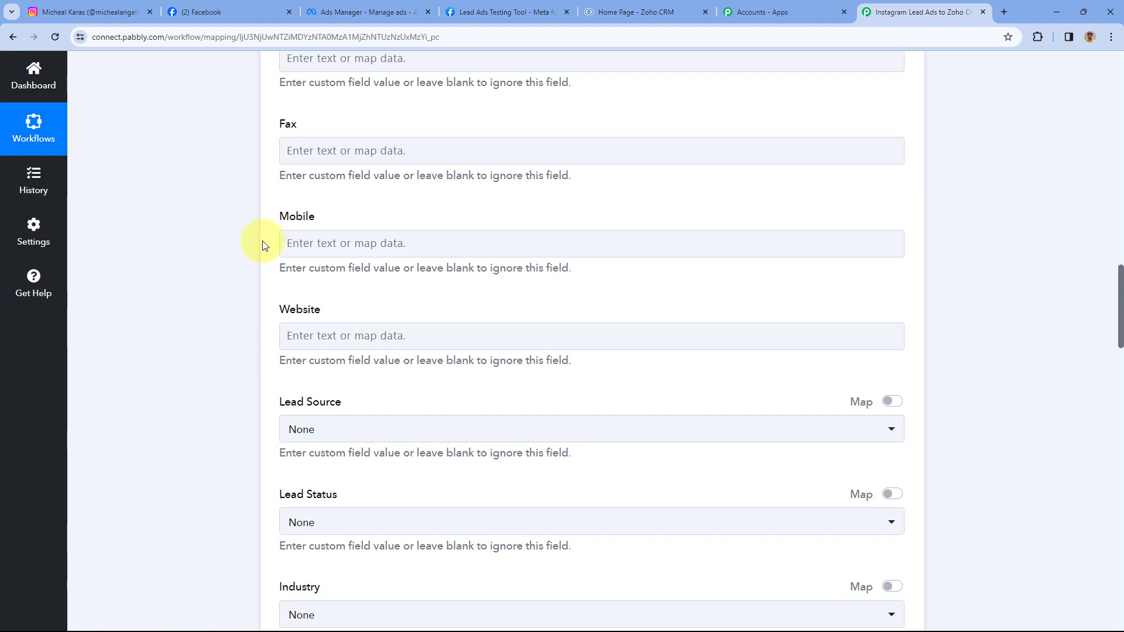
click(313, 240)
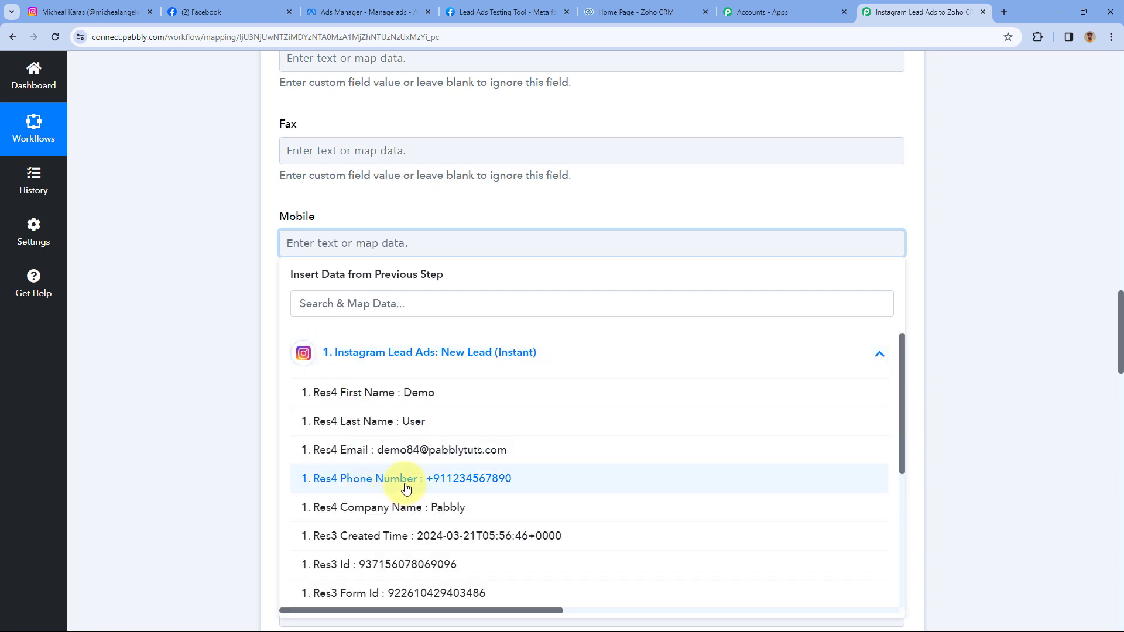
click(406, 488)
click(344, 224)
scroll(344, 223, down, 1)
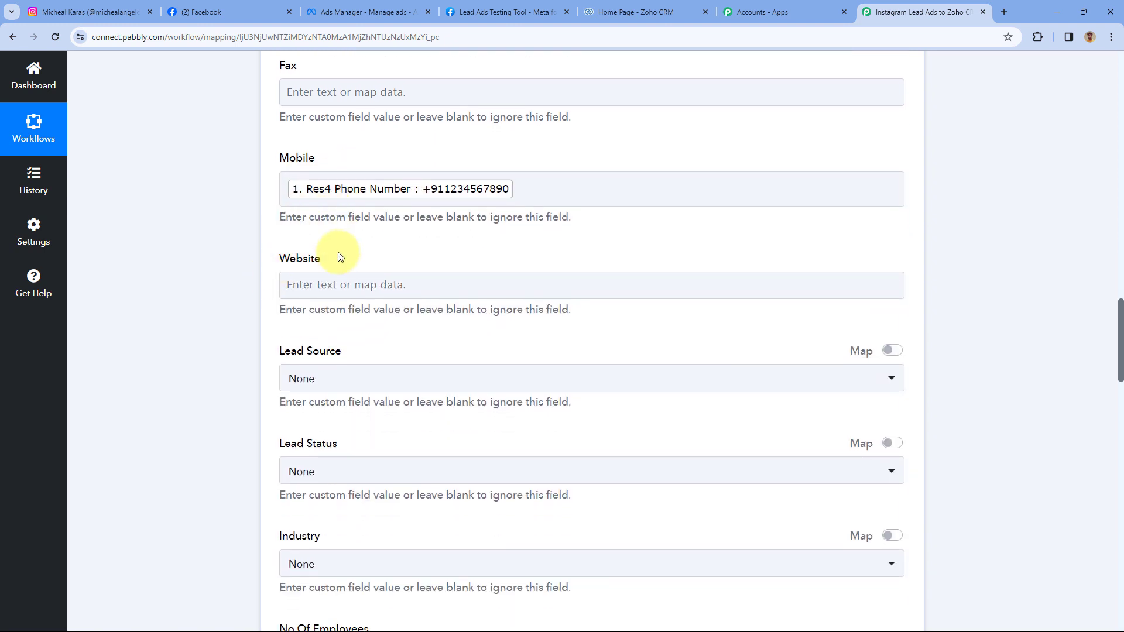
scroll(340, 256, down, 2)
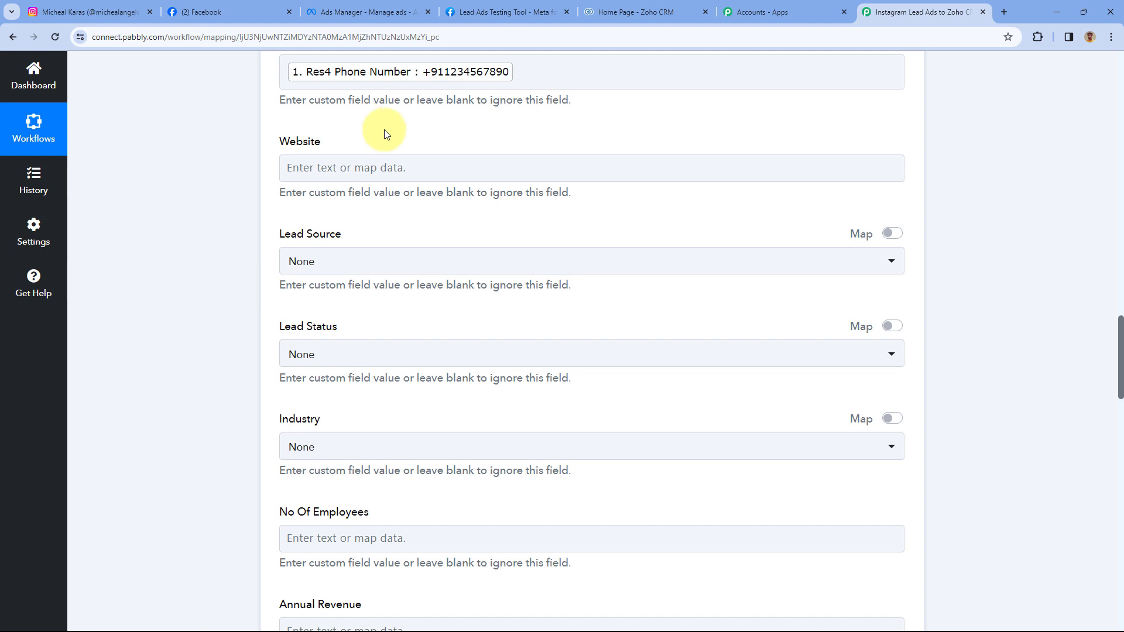
- Set the Lead Source dropdown to Facebook
scroll(386, 158, down, 2)
click(369, 145)
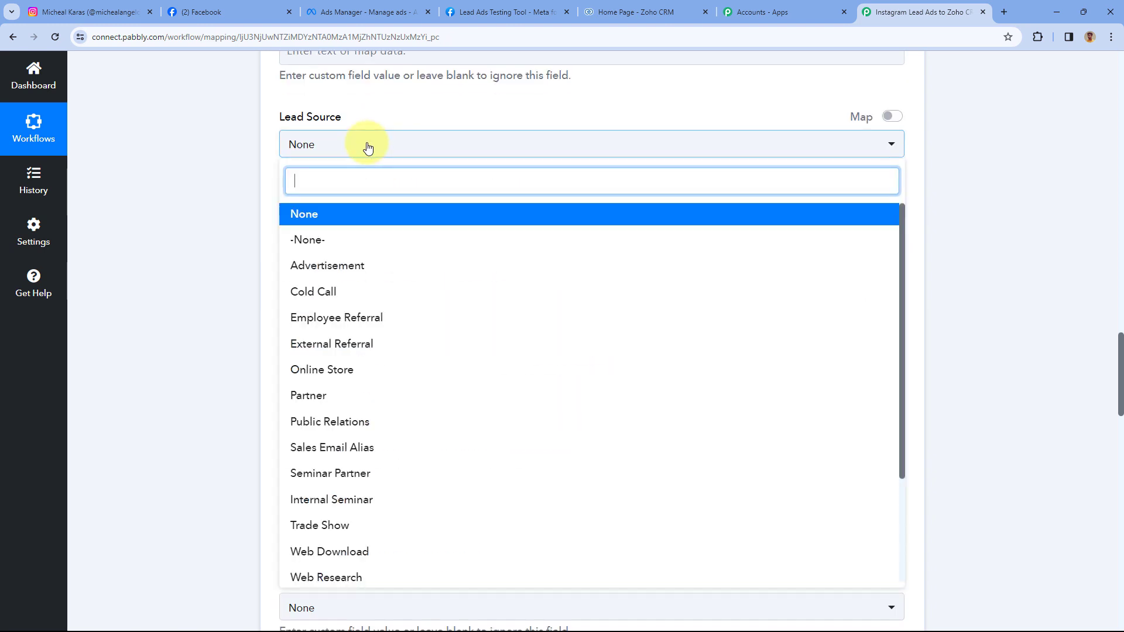
scroll(386, 261, down, 3)
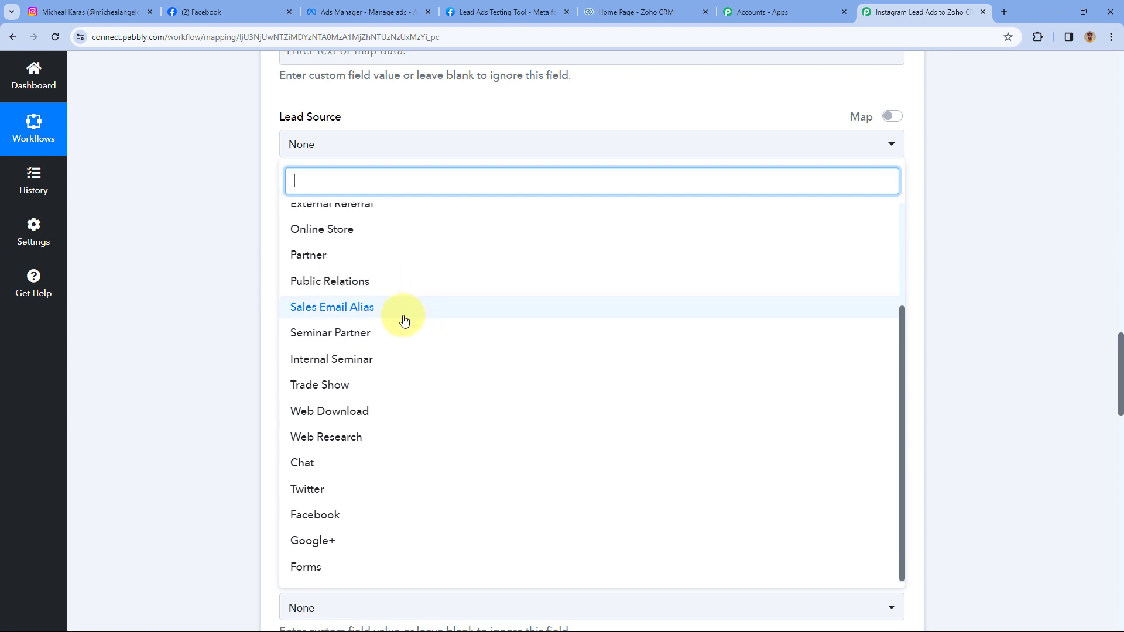
scroll(380, 386, up, 3)
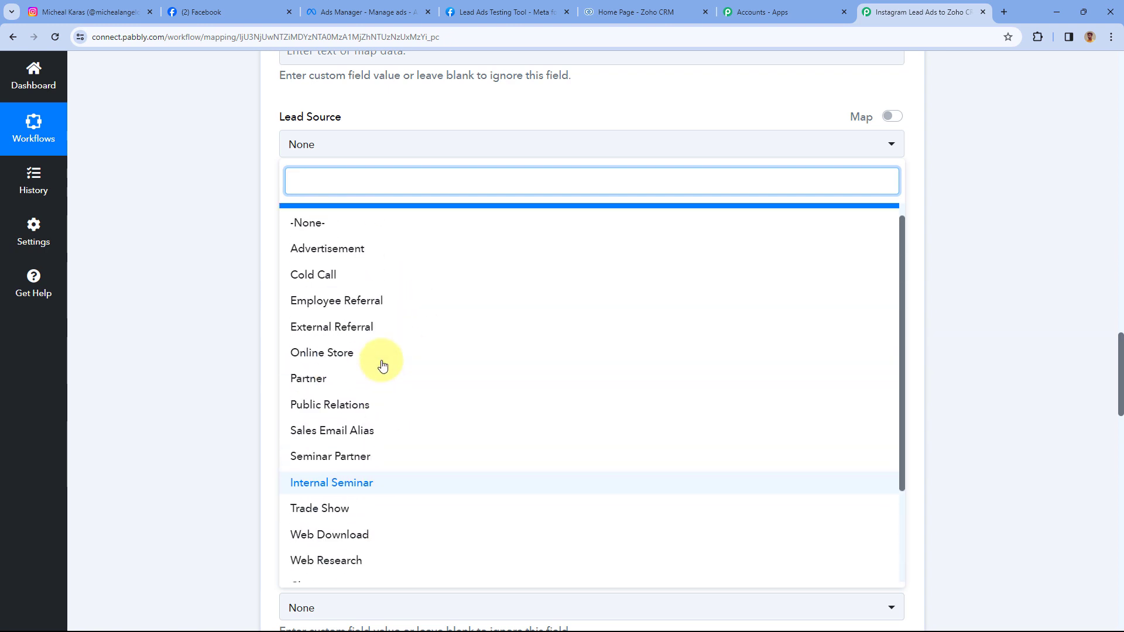
scroll(382, 260, down, 3)
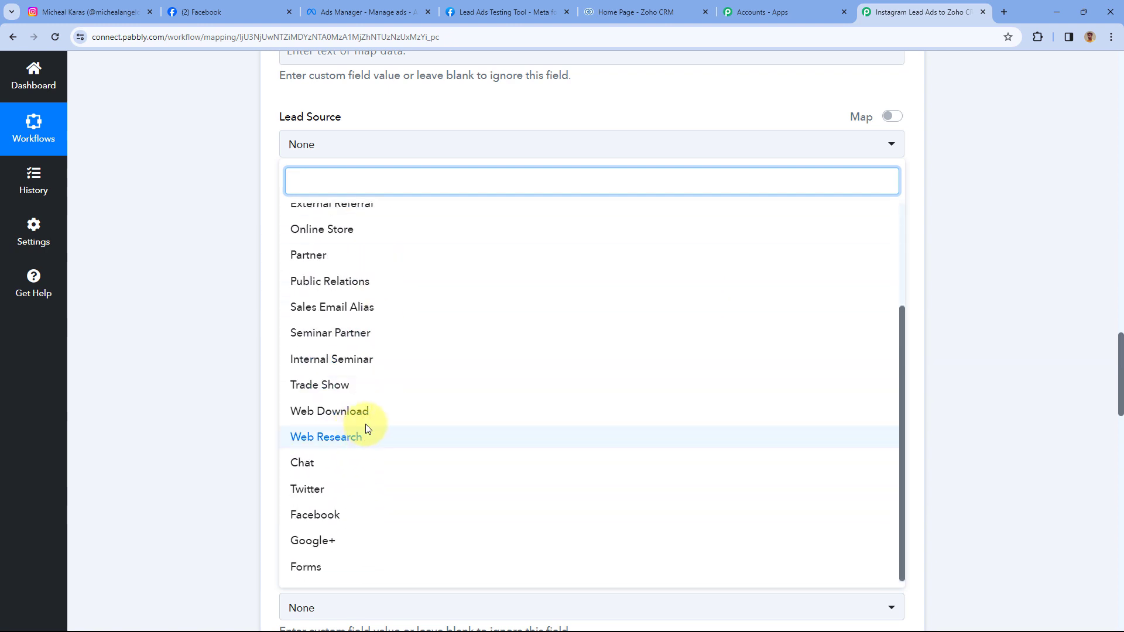
click(350, 515)
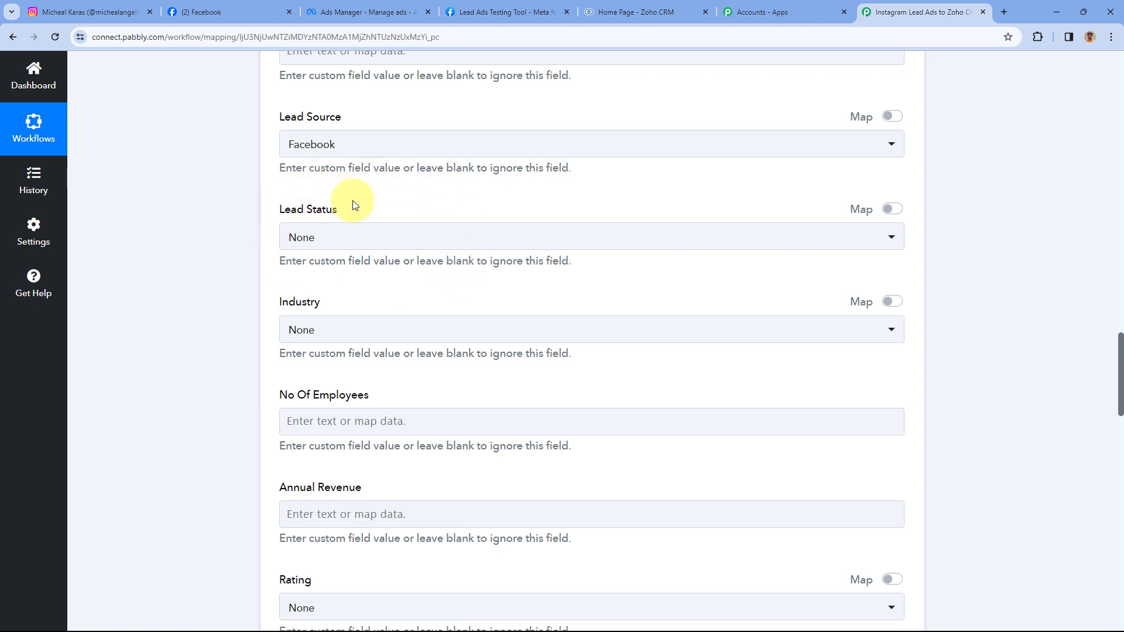
- Set Lead Status to Not Contacted and leave Industry as None
click(388, 234)
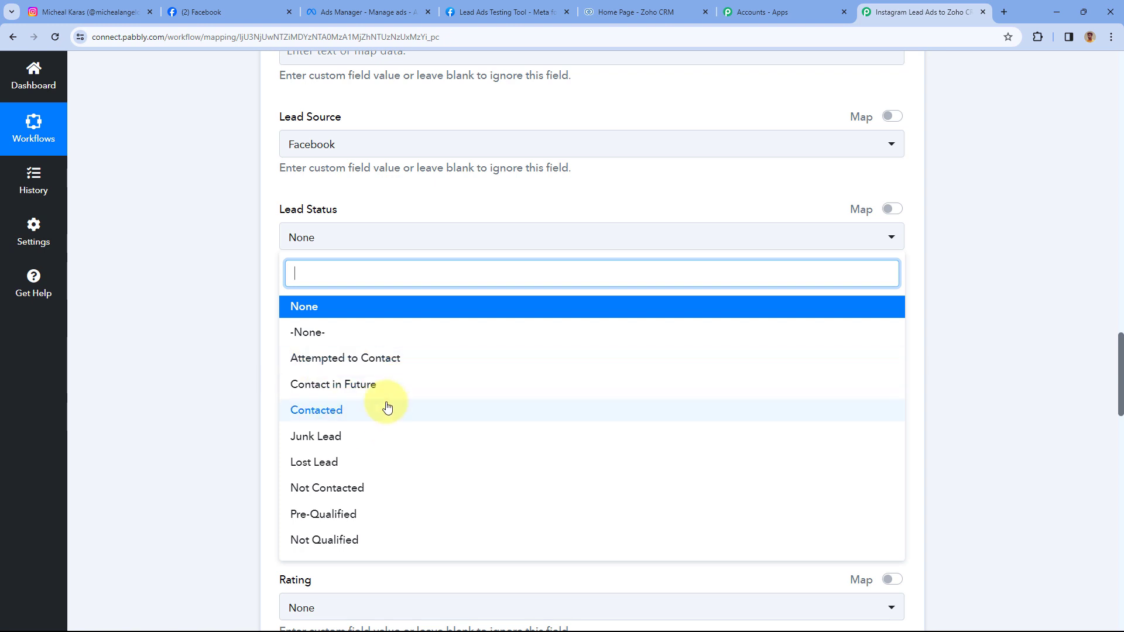
click(325, 497)
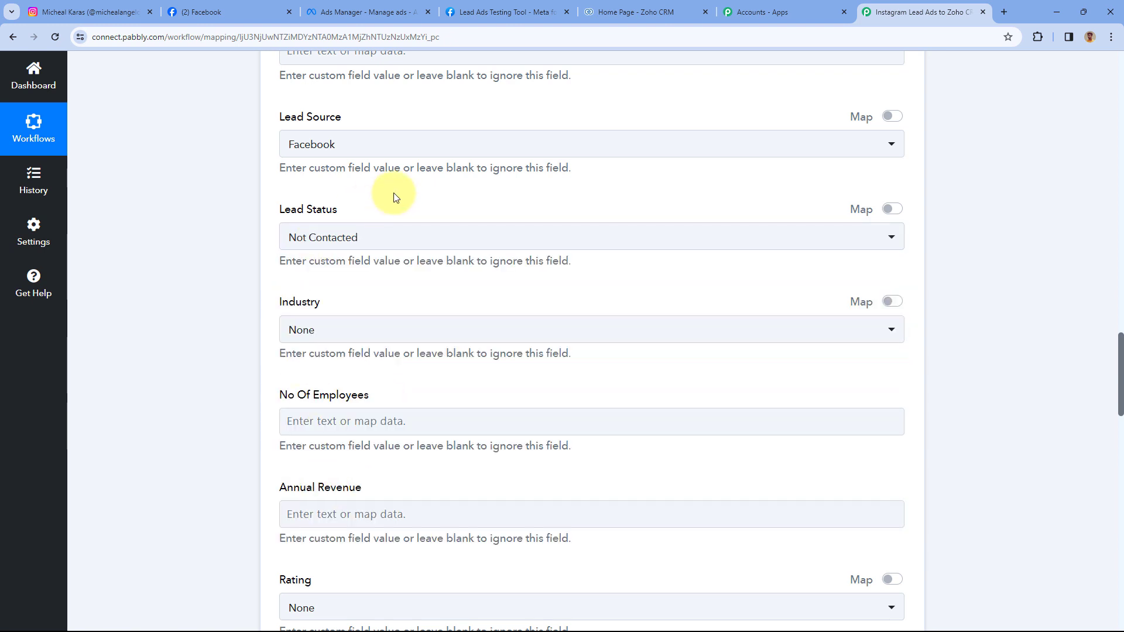
scroll(354, 256, up, 1)
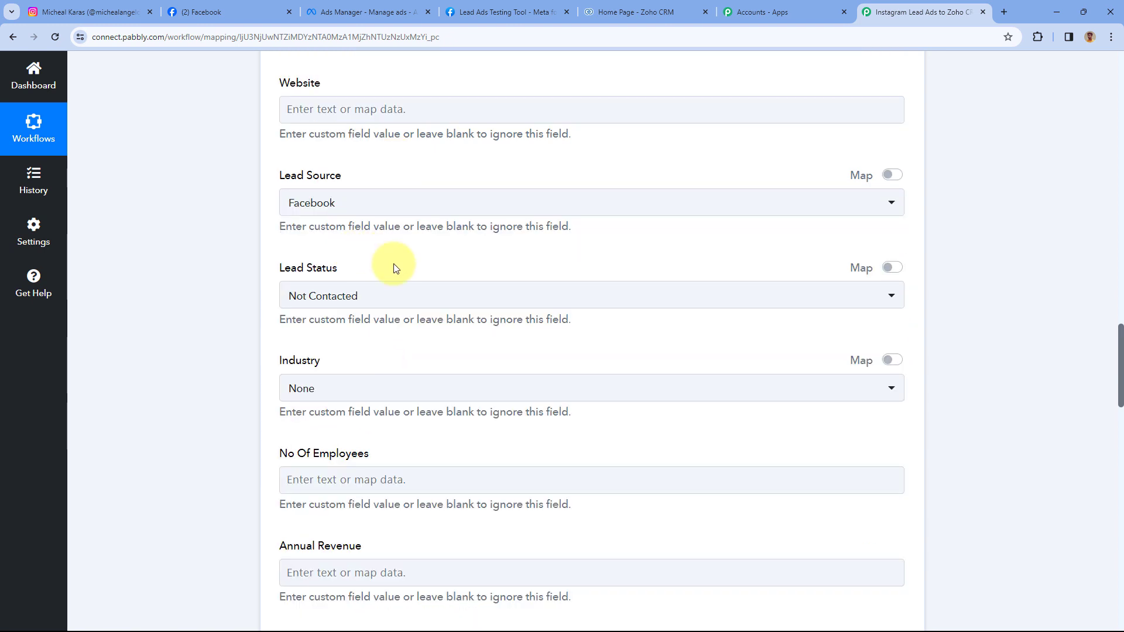
scroll(394, 266, down, 2)
click(345, 269)
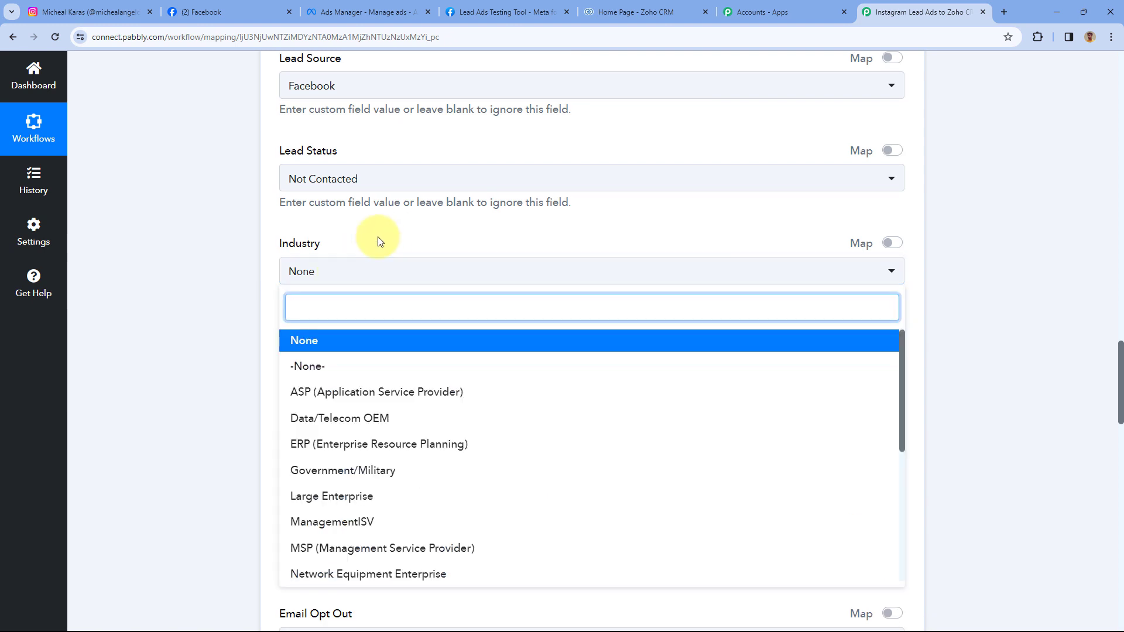
scroll(380, 241, down, 1)
scroll(363, 346, down, 1)
scroll(333, 324, up, 1)
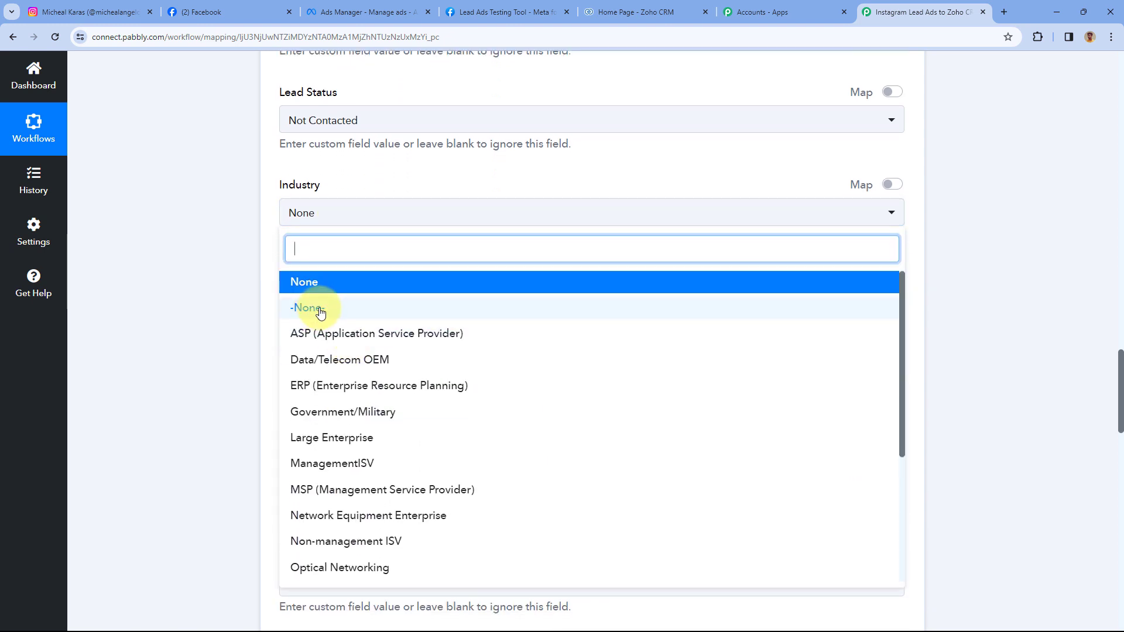
click(378, 211)
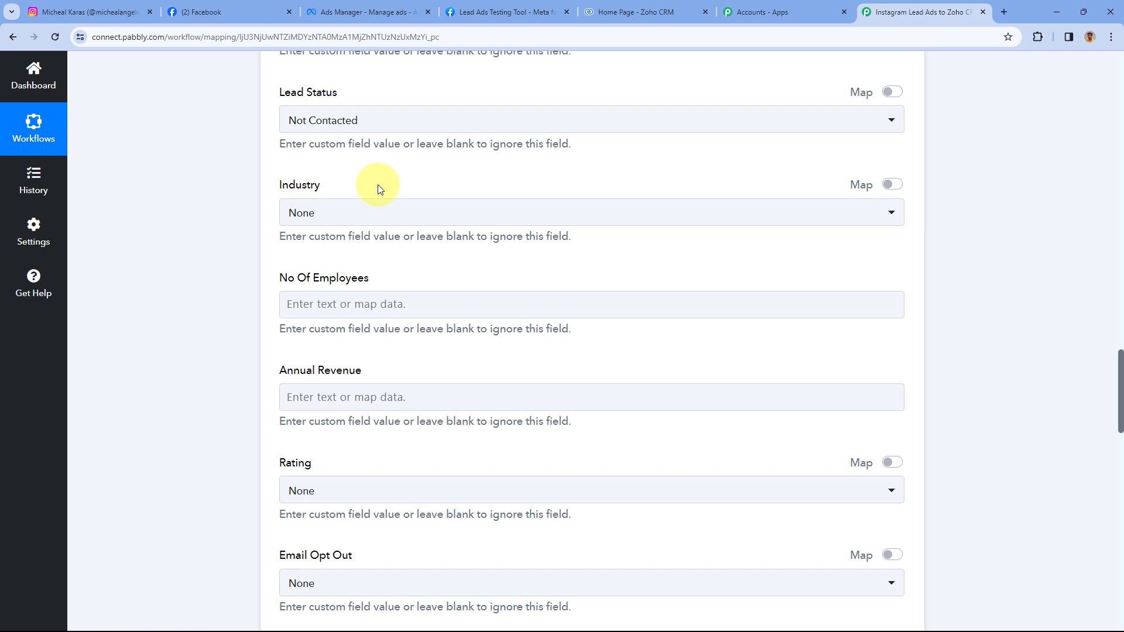
scroll(387, 188, down, 2)
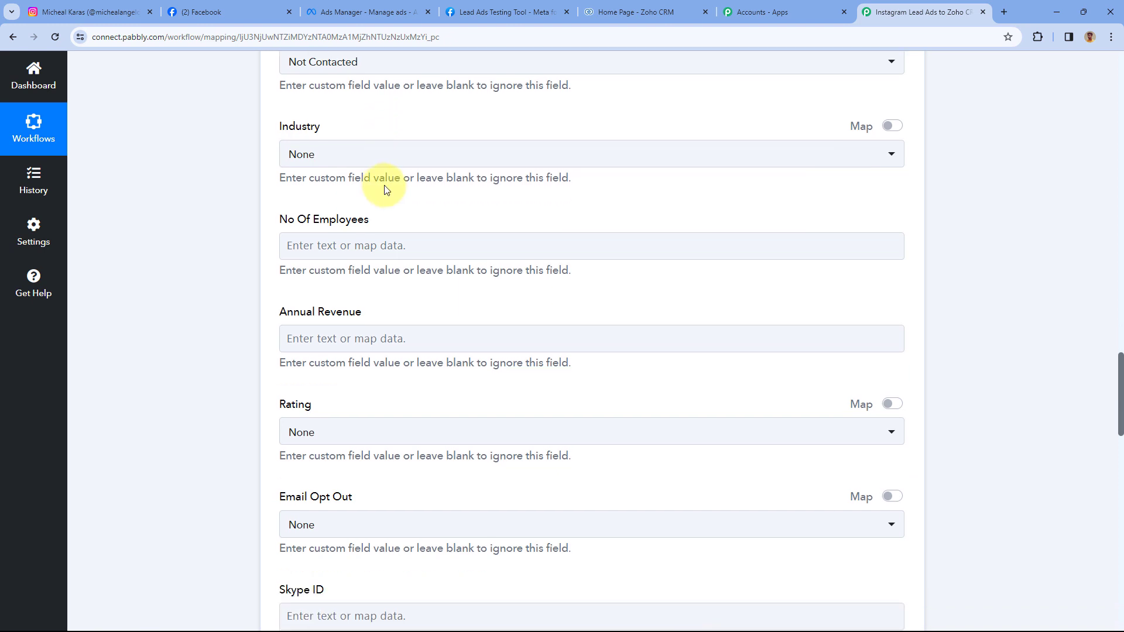
scroll(381, 217, down, 1)
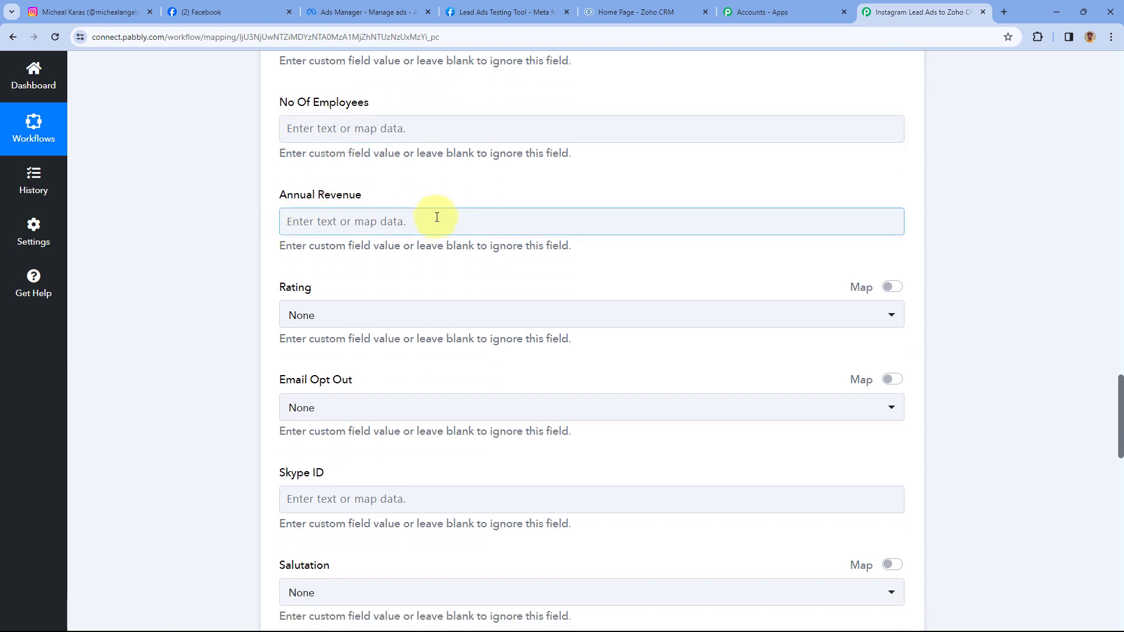
scroll(316, 246, down, 1)
scroll(279, 275, down, 5)
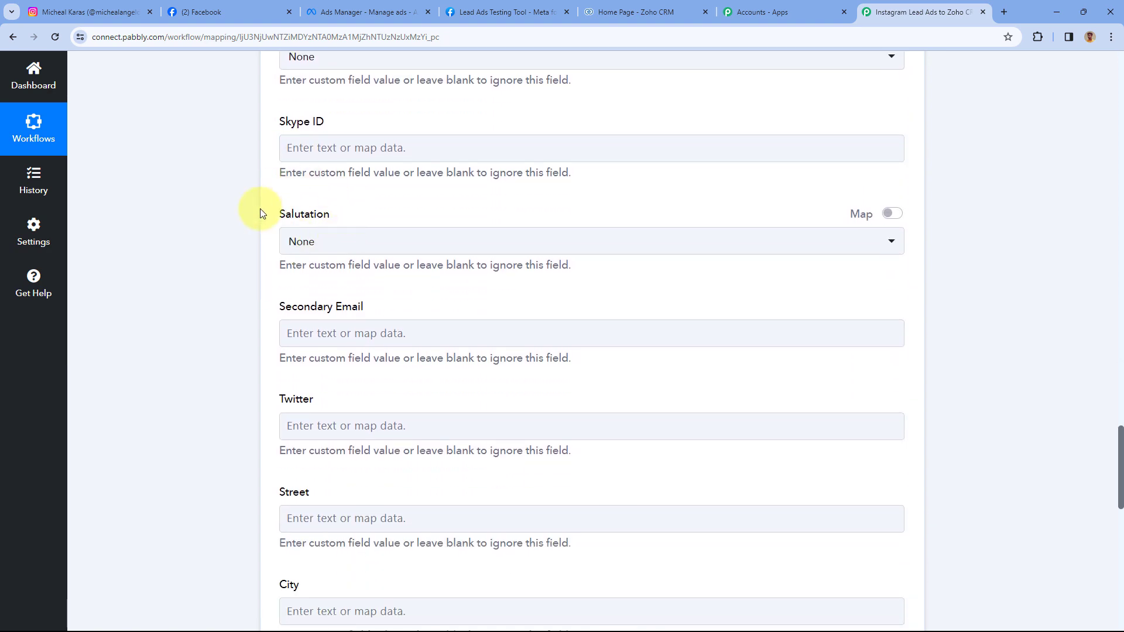
scroll(270, 234, down, 3)
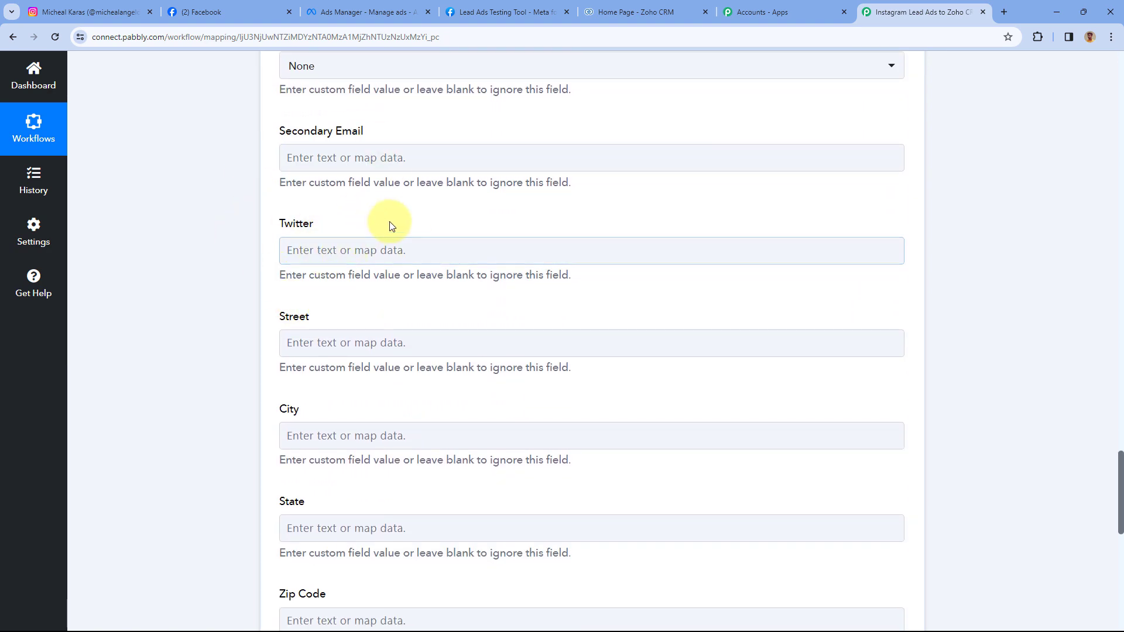
scroll(391, 226, down, 1)
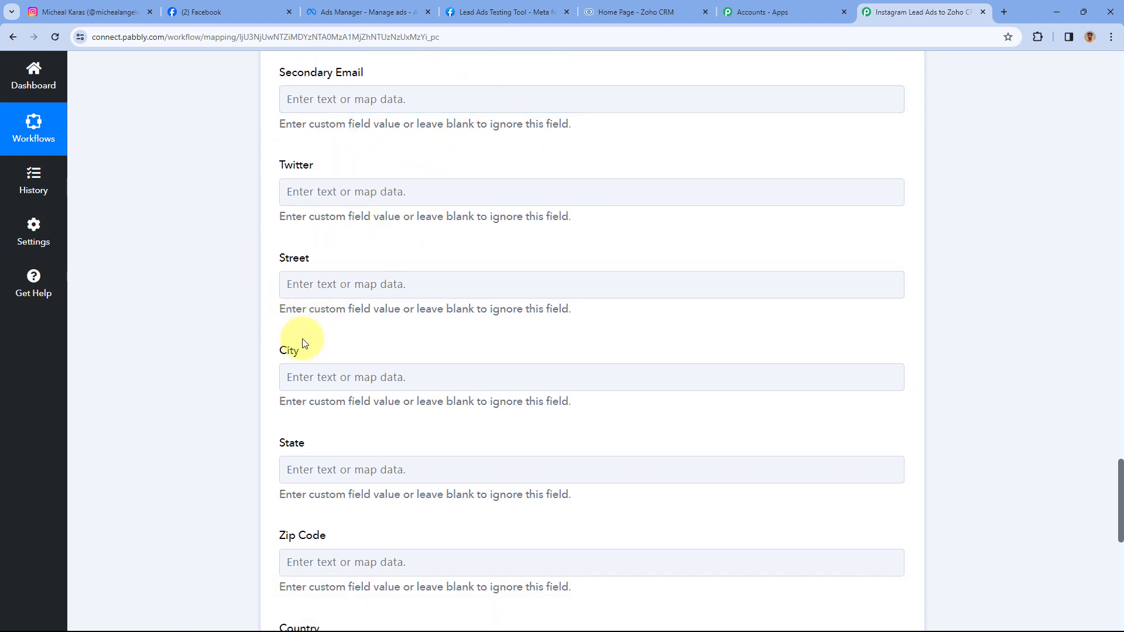
scroll(306, 342, down, 2)
scroll(305, 359, down, 1)
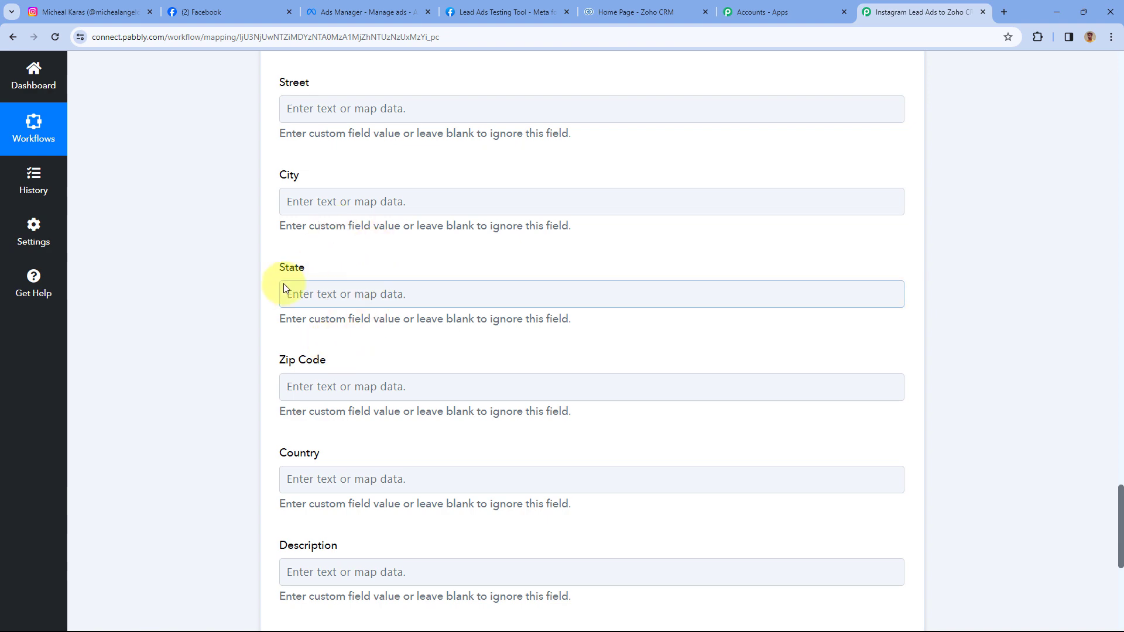
click(359, 294)
scroll(359, 305, down, 2)
scroll(359, 308, down, 3)
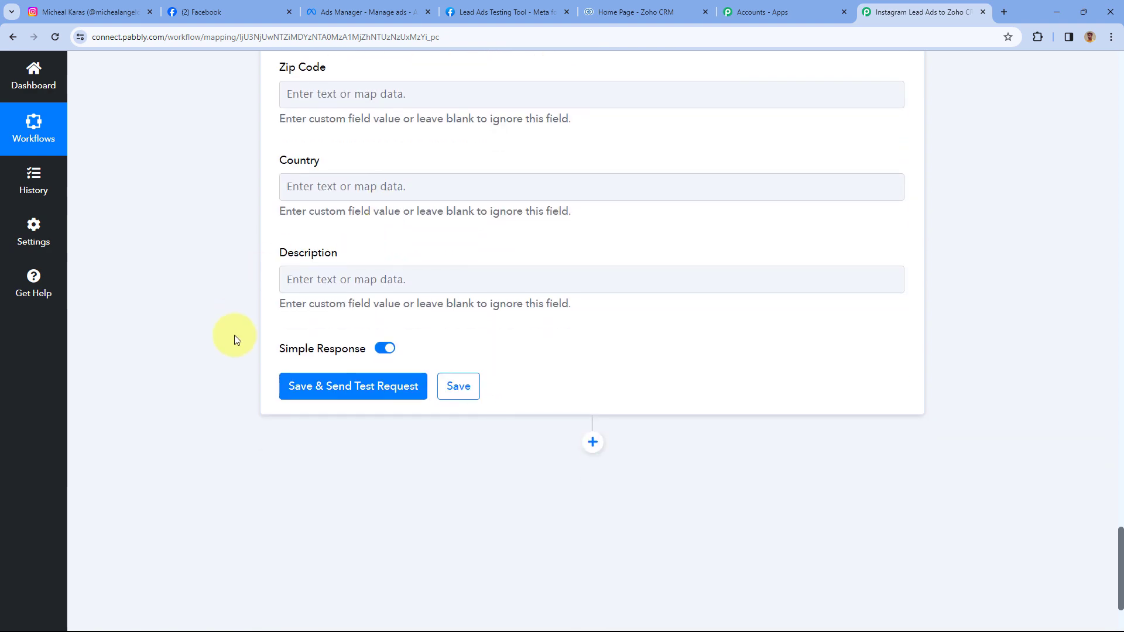
scroll(454, 273, up, 7)
scroll(454, 273, down, 8)
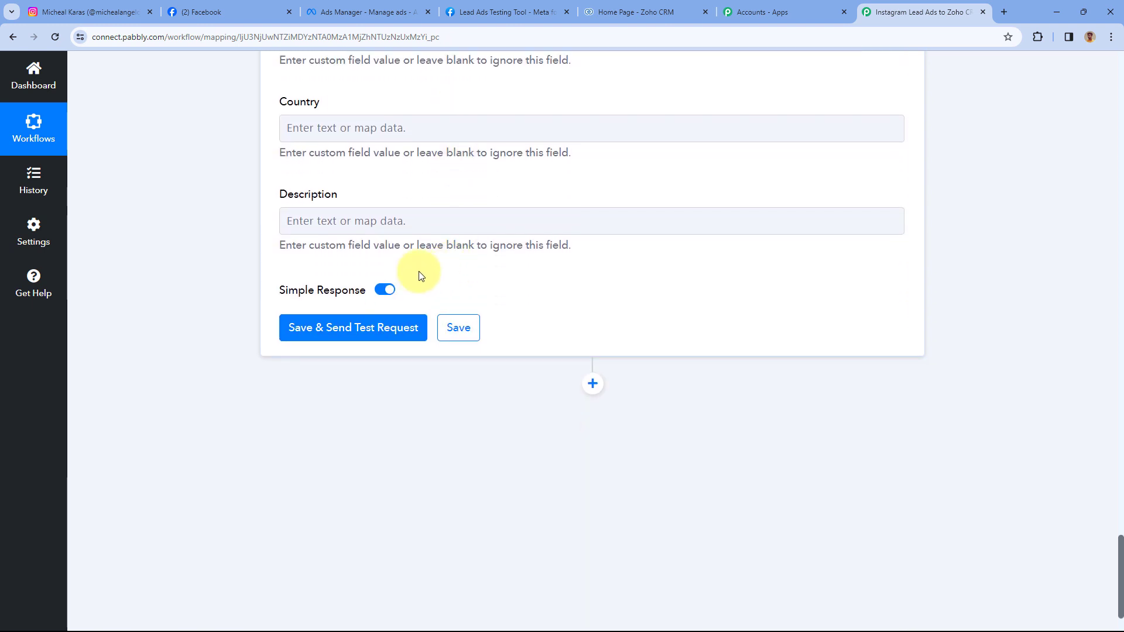
- Save the Zoho CRM step and send a test request, then review the returned company, name, email, mobile, Facebook source and Not Contacted status
click(354, 335)
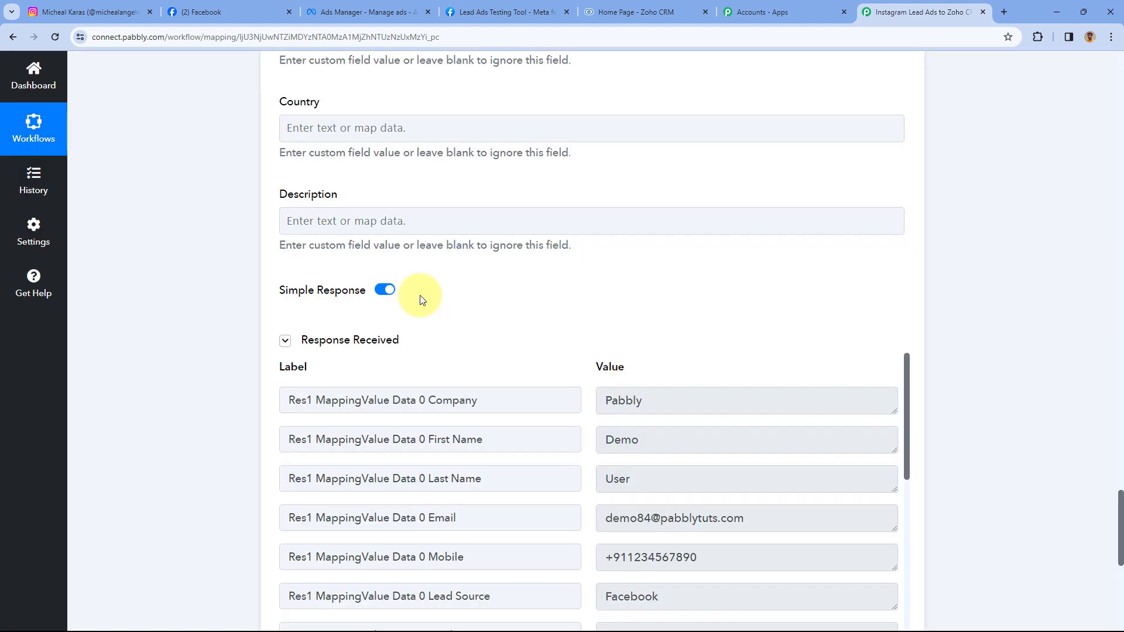
scroll(421, 293, down, 3)
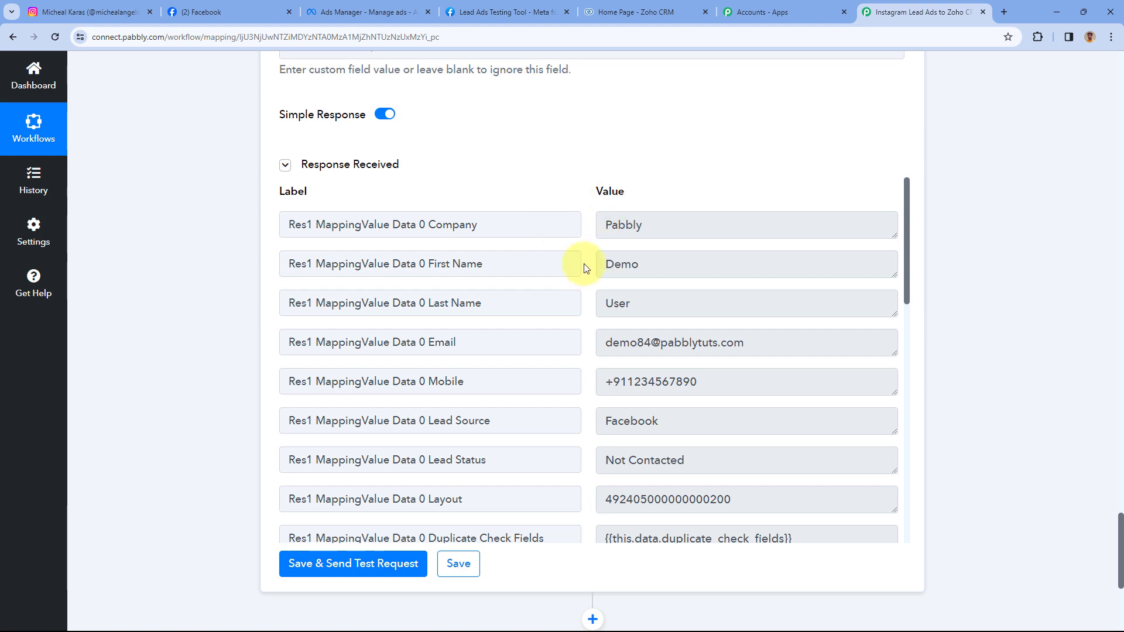
scroll(474, 181, up, 4)
scroll(443, 289, up, 20)
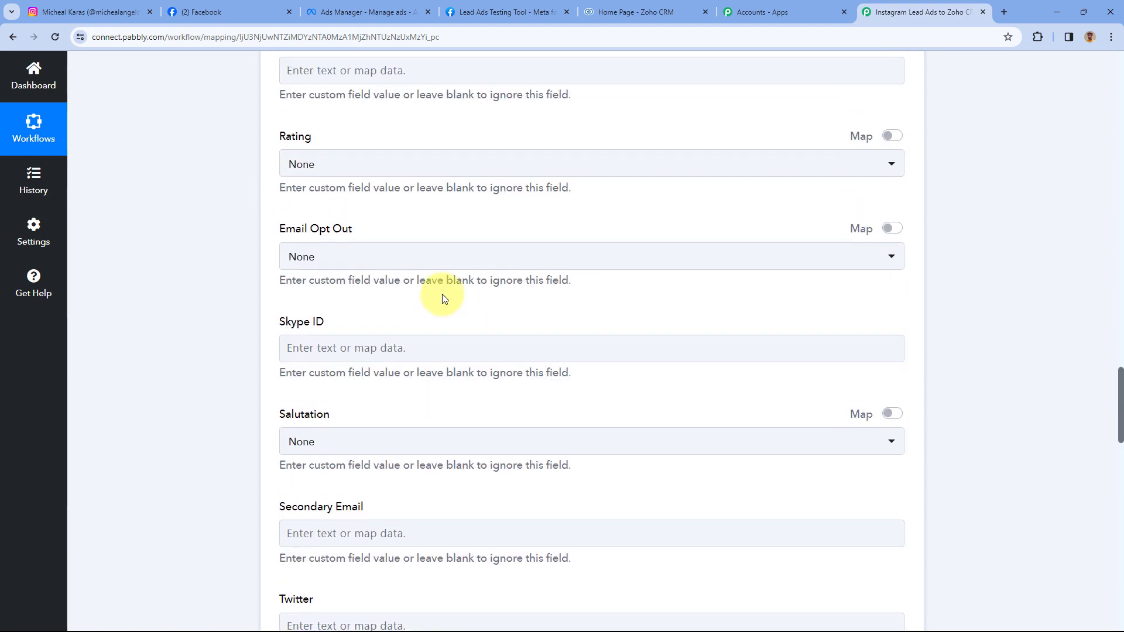
scroll(562, 269, up, 10)
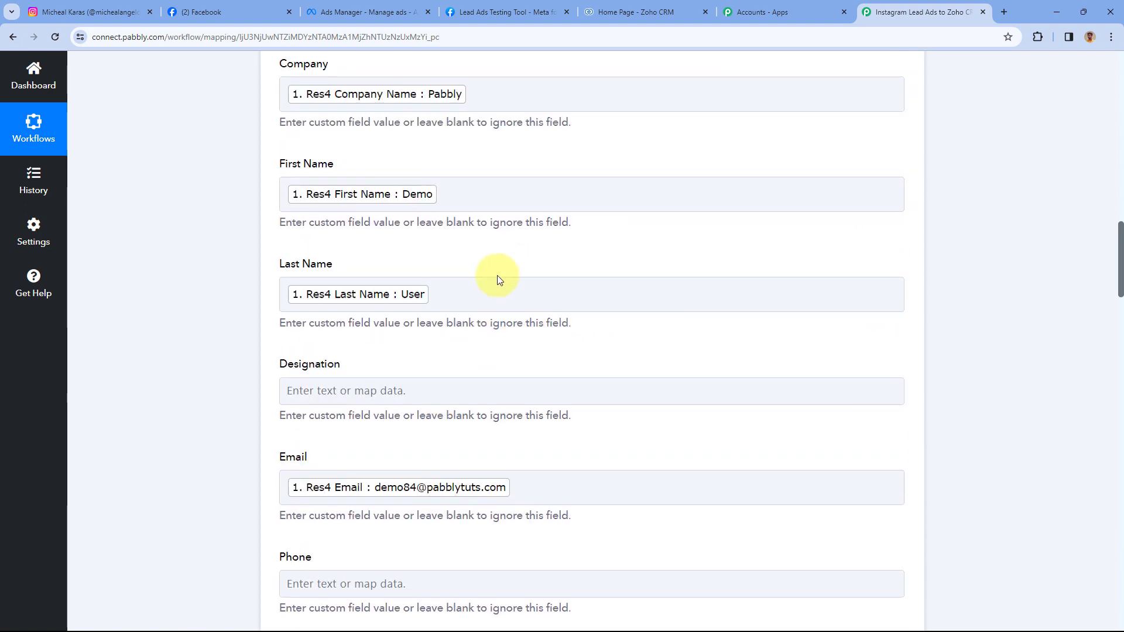
scroll(560, 258, up, 15)
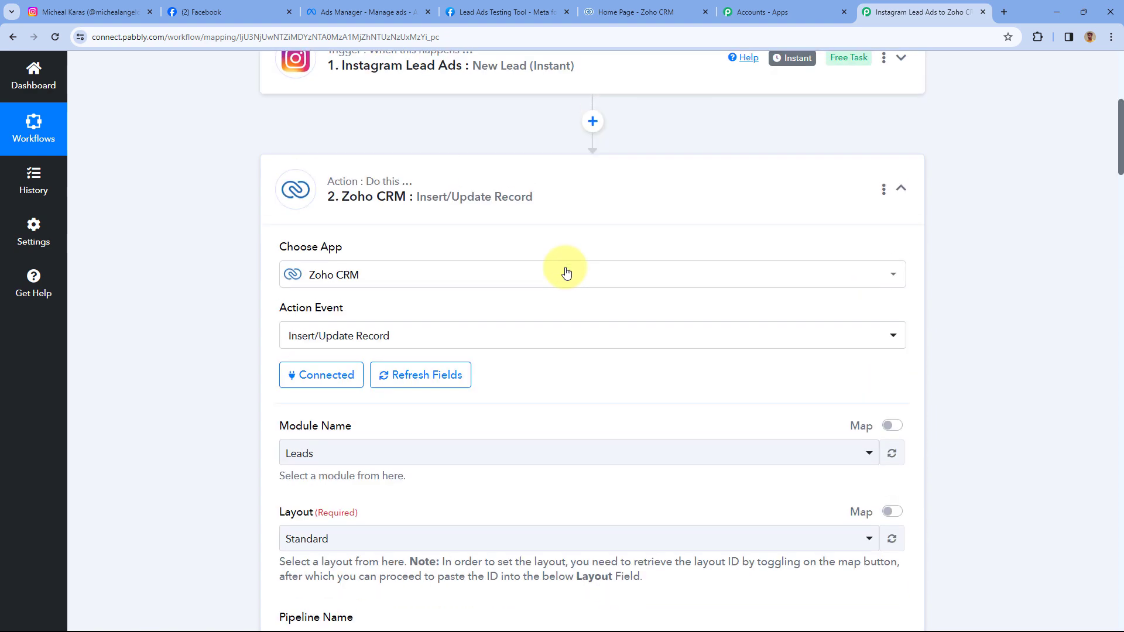
scroll(496, 206, down, 2)
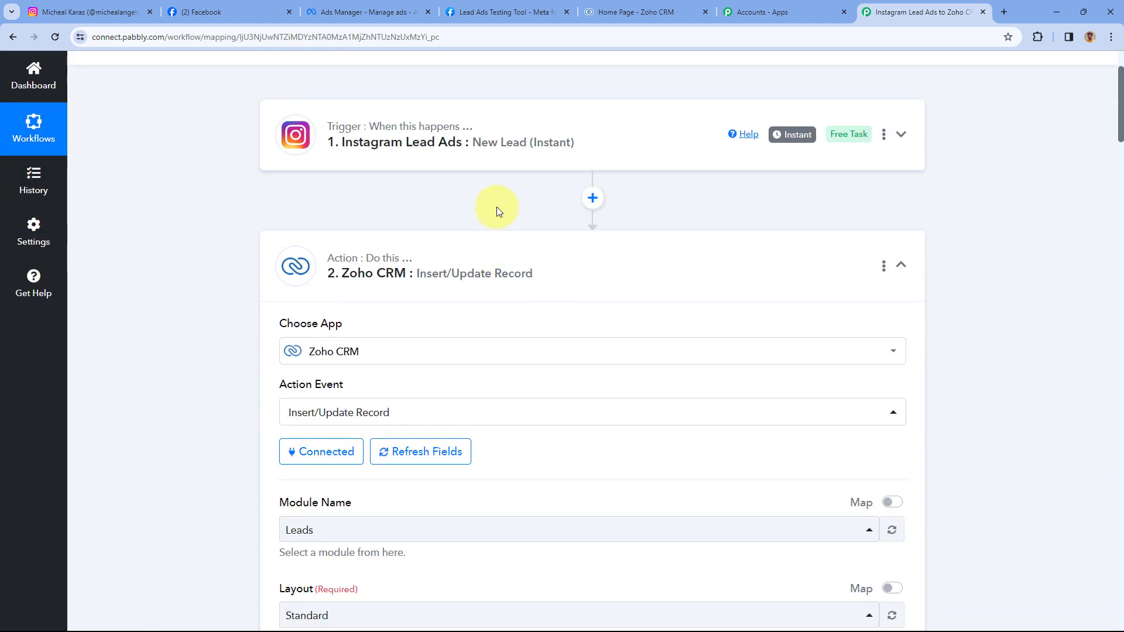
- Open the Demo User lead in Zoho CRM's Leads list and check its contact details and Facebook lead source
click(642, 11)
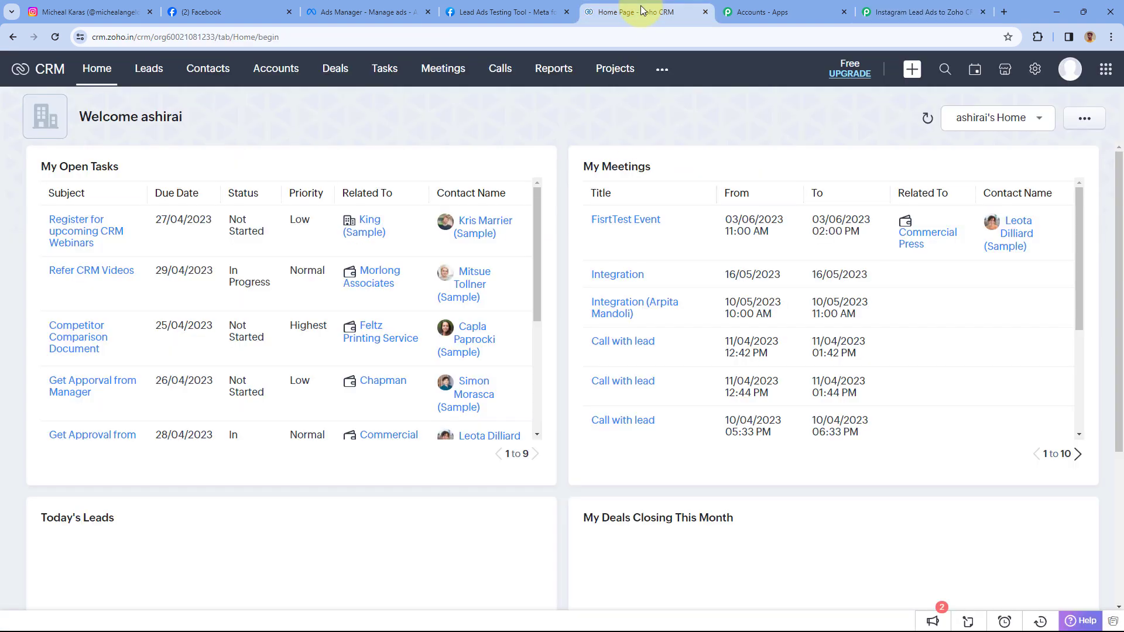
click(149, 68)
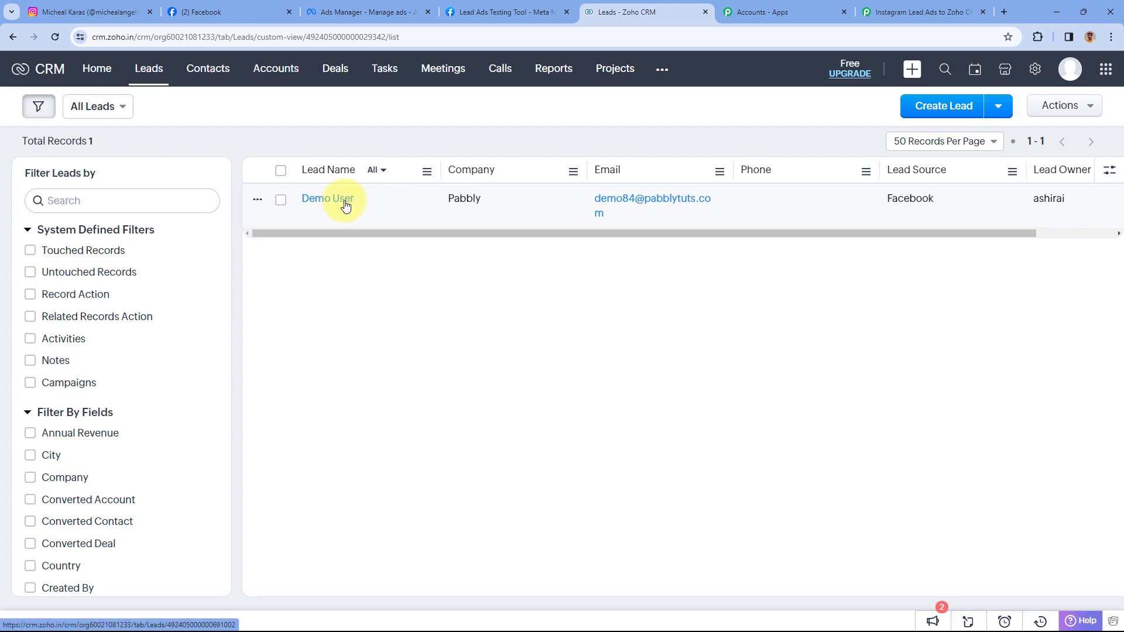
click(342, 205)
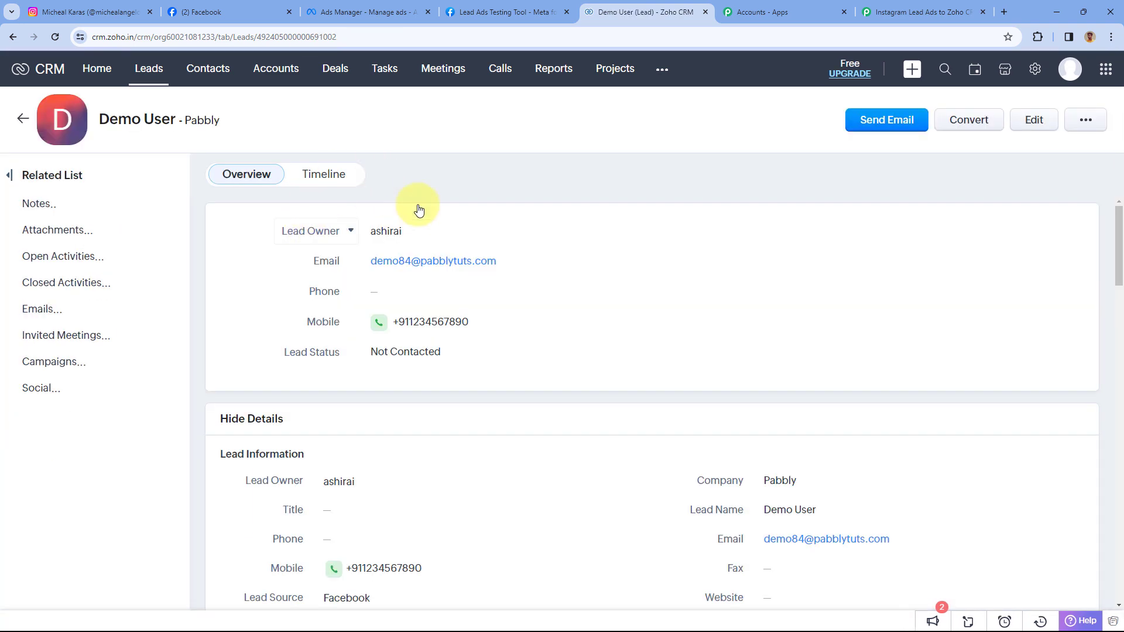
click(469, 16)
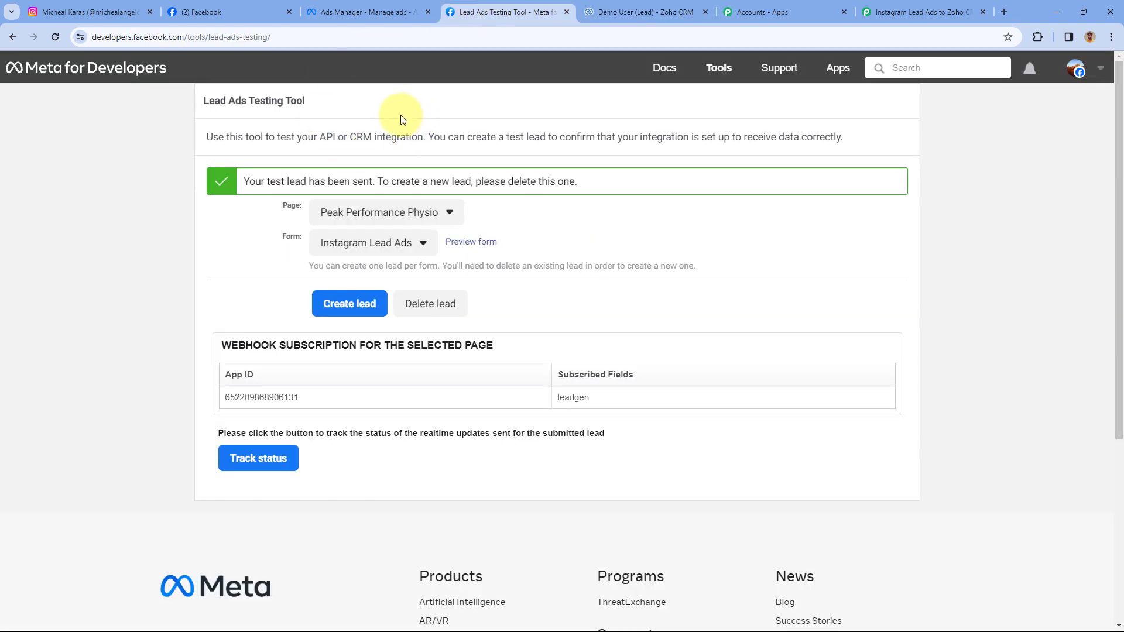
click(631, 7)
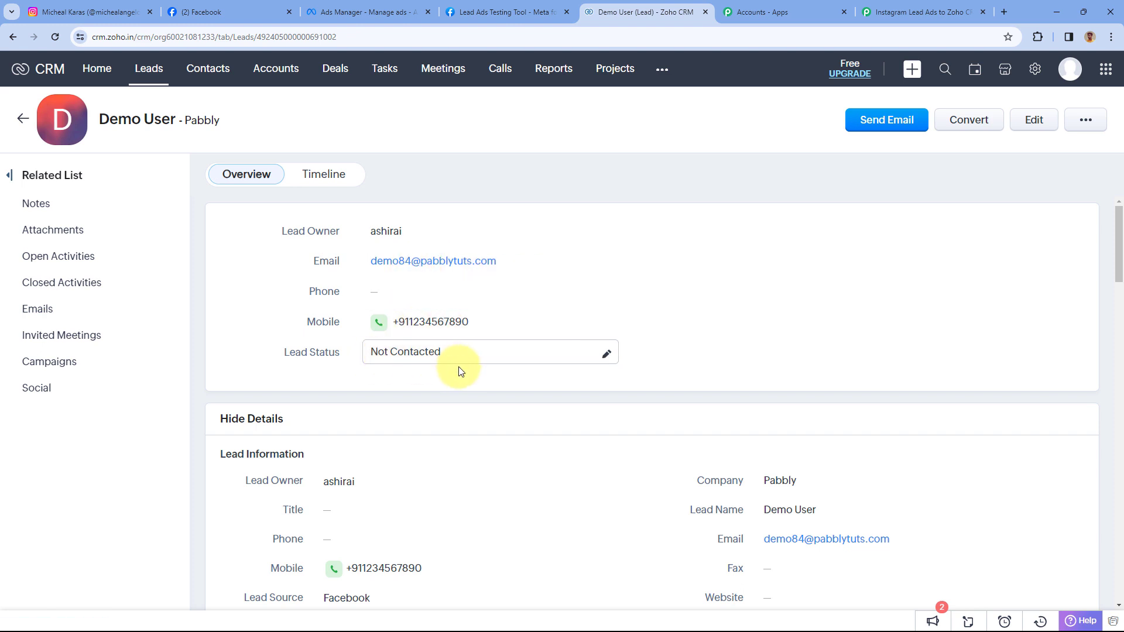
scroll(459, 370, down, 3)
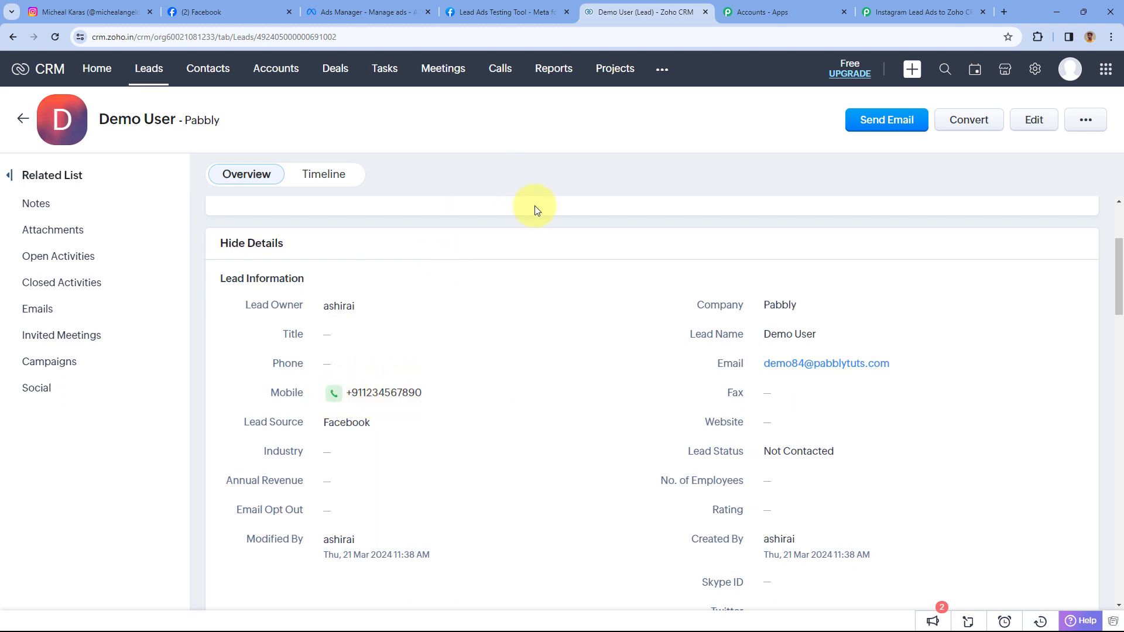
scroll(520, 240, up, 3)
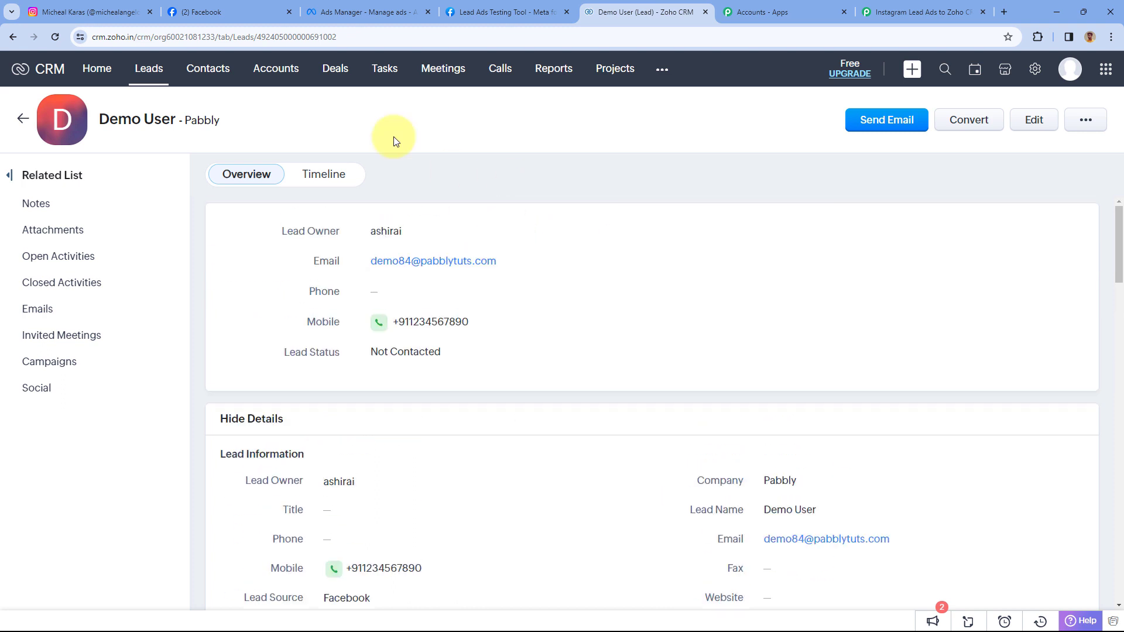
click(922, 11)
- Collapse the Zoho CRM action step and scroll back to the top of the workflow
click(612, 249)
scroll(602, 147, up, 2)
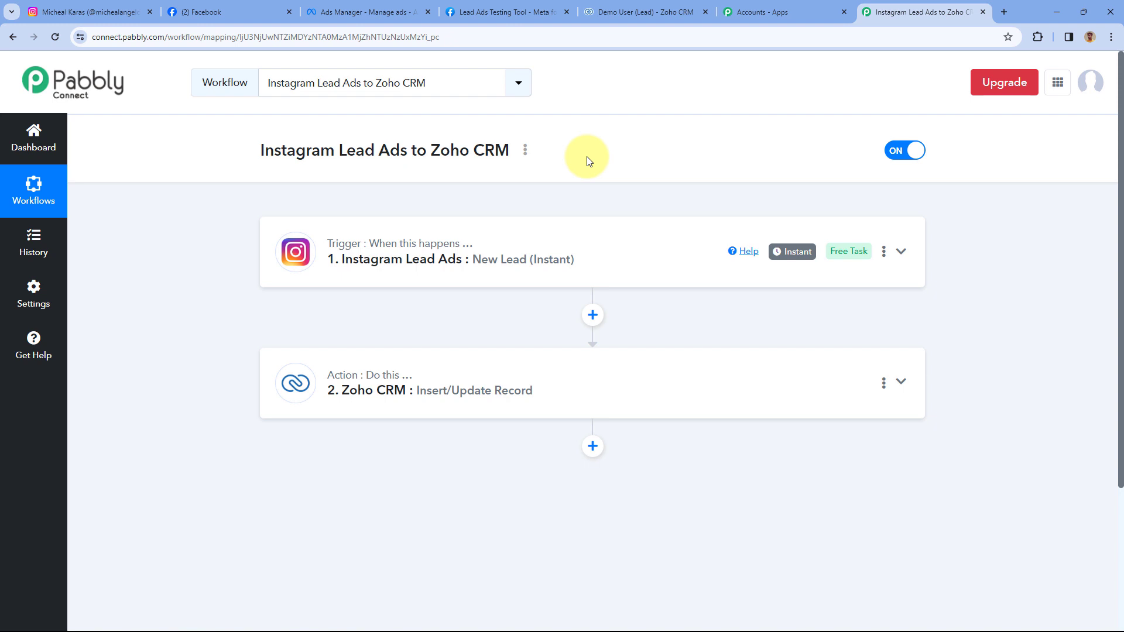
- Delete the existing test lead in the Lead Ads Testing Tool and reload the page
click(500, 12)
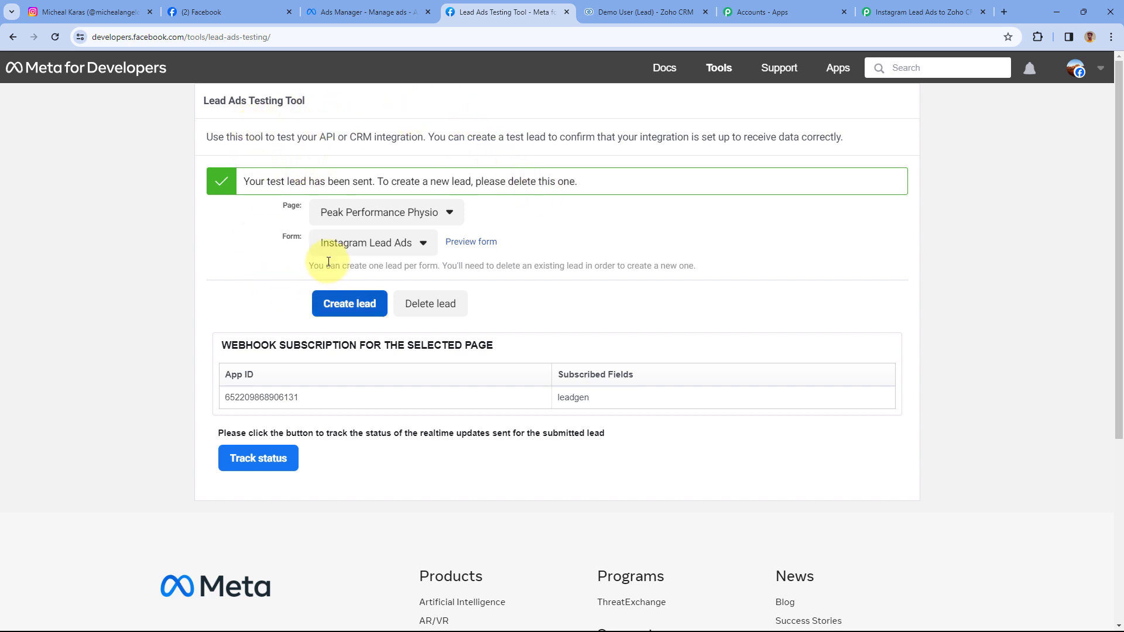
drag(309, 266, 425, 261)
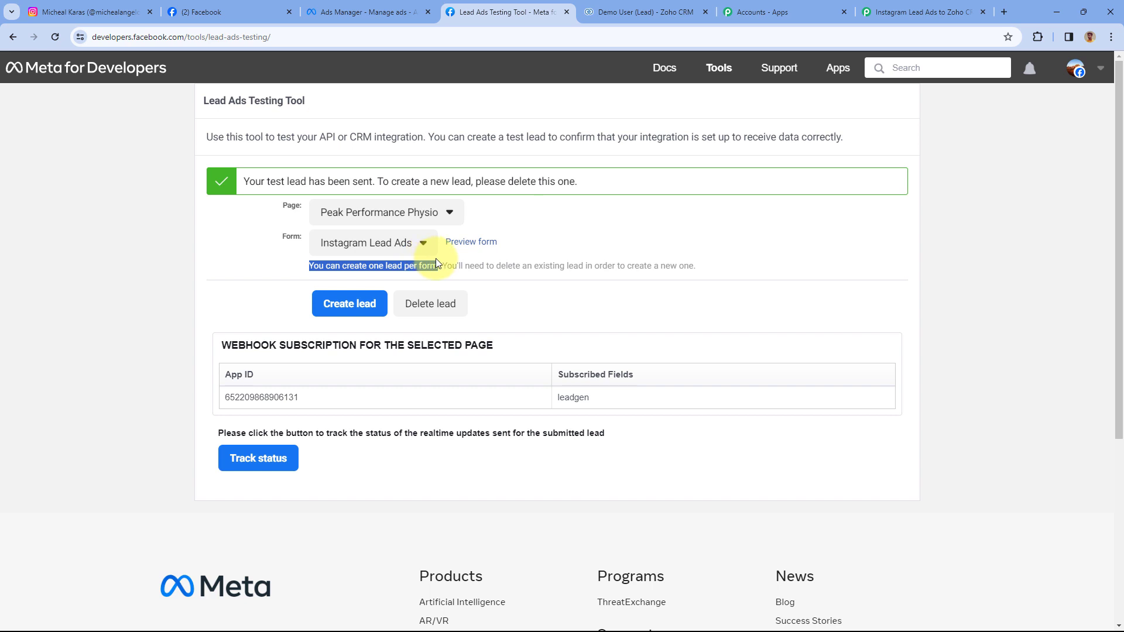
click(556, 228)
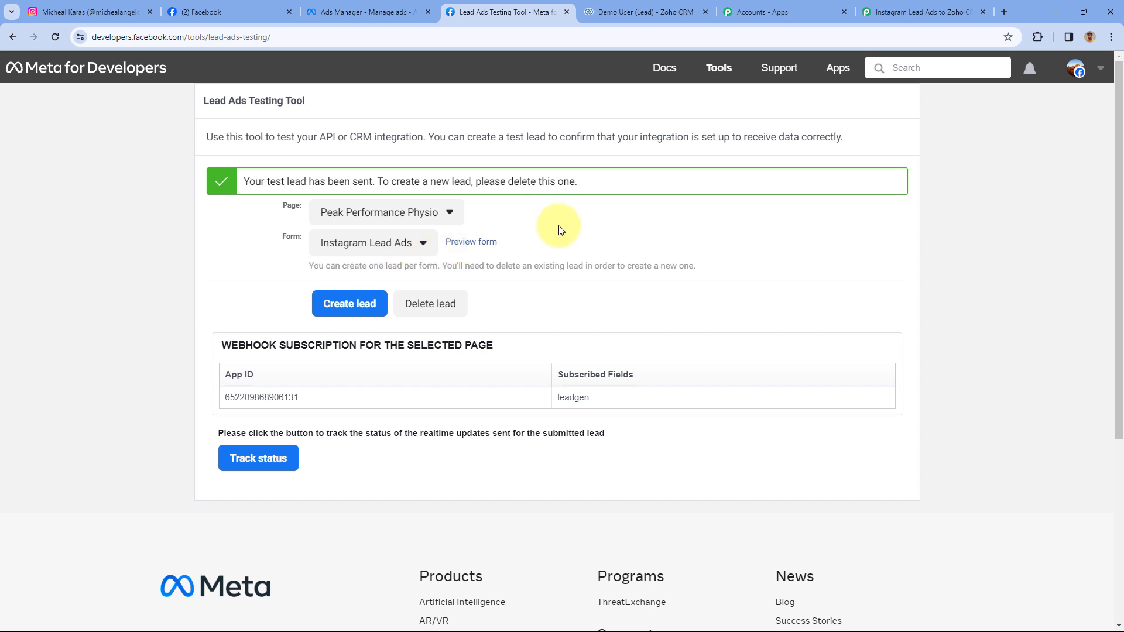
click(439, 304)
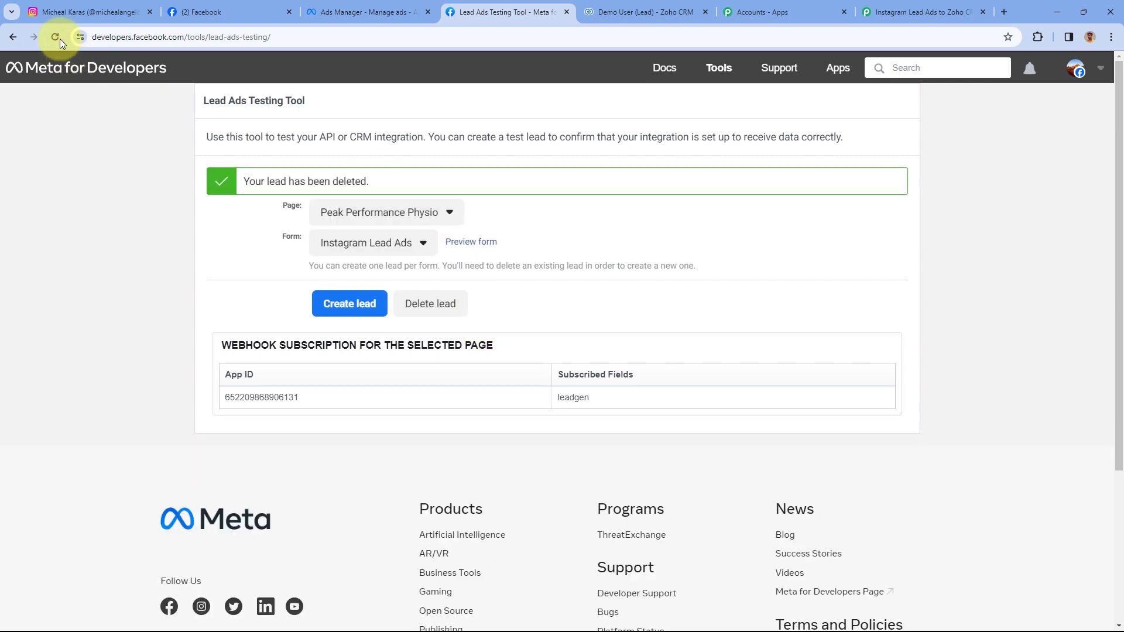
click(57, 37)
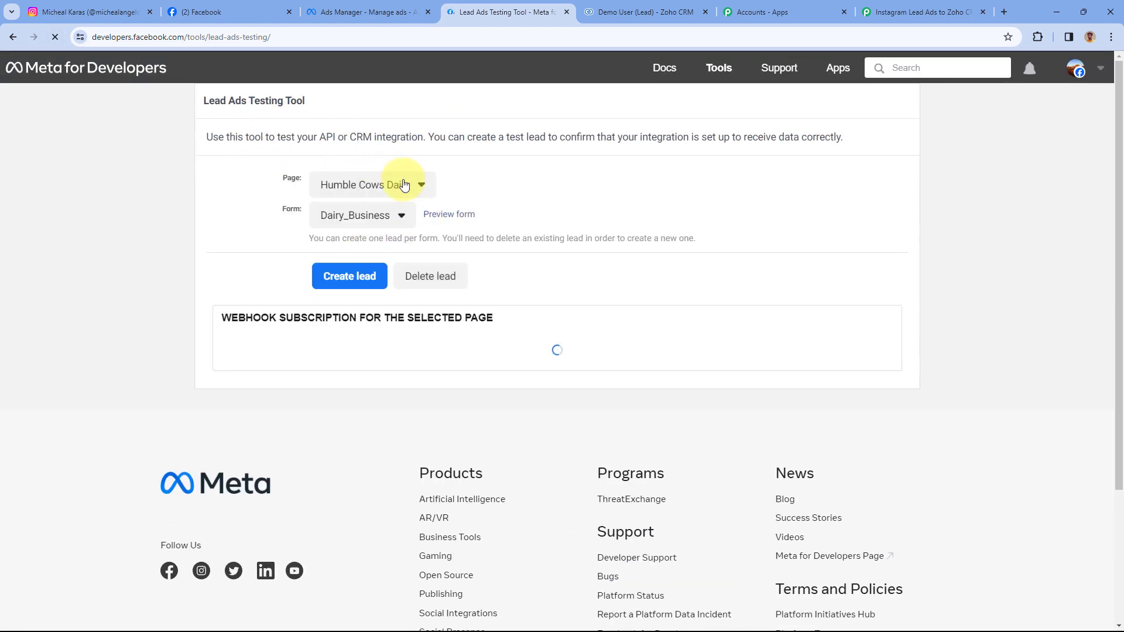
- Select the Peak Performance Physio page and Instagram Lead Ads form, then preview the form
click(416, 186)
scroll(424, 357, down, 20)
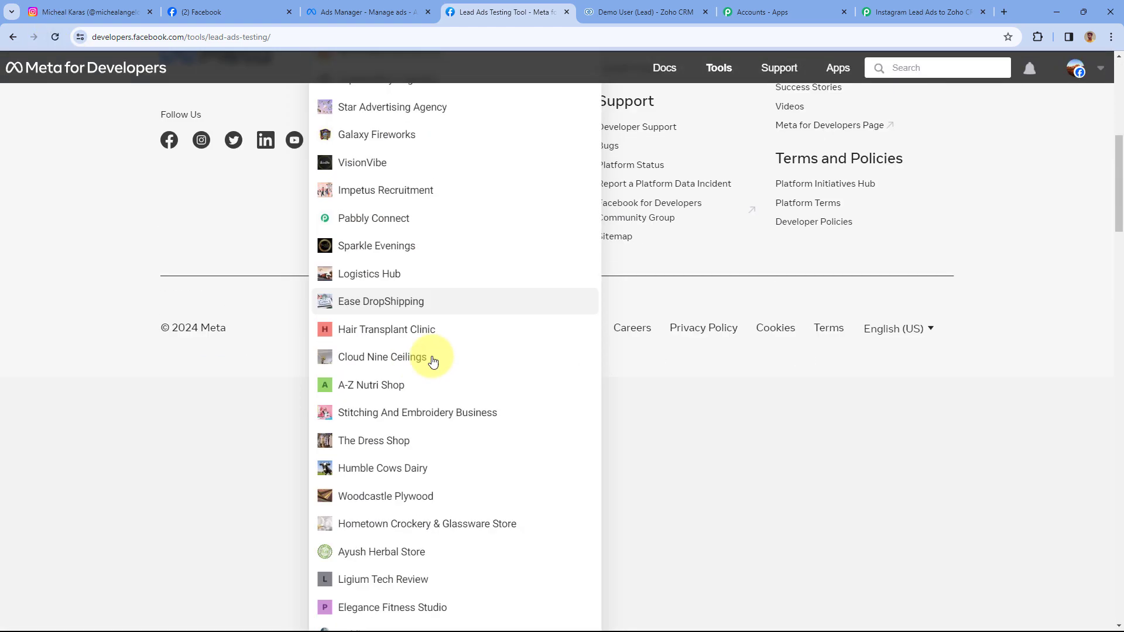
scroll(415, 511, down, 20)
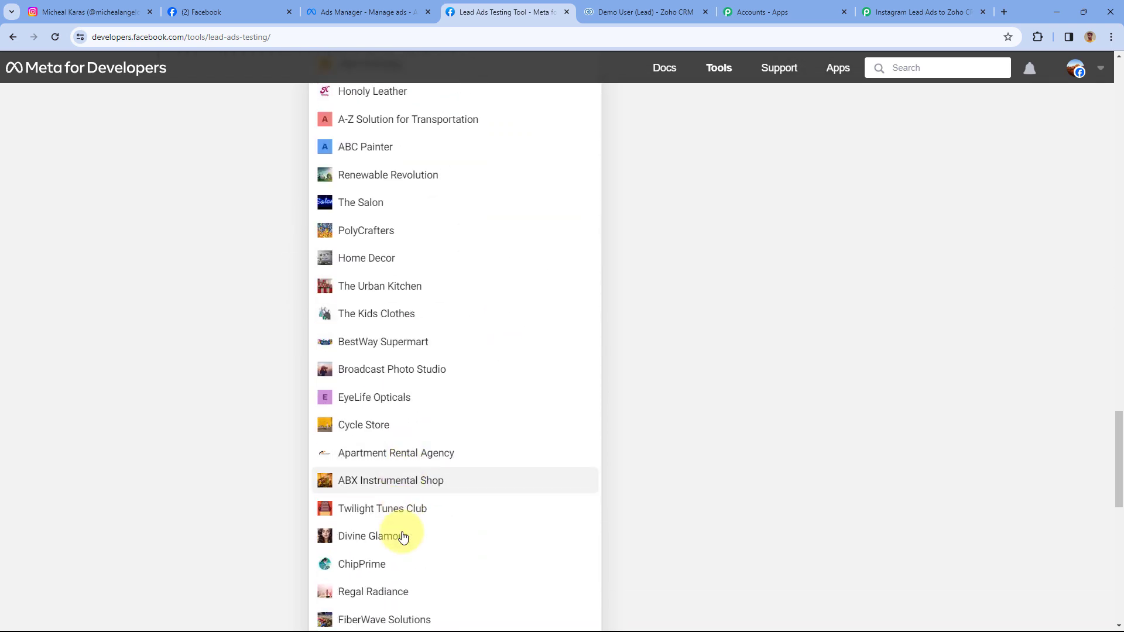
click(398, 552)
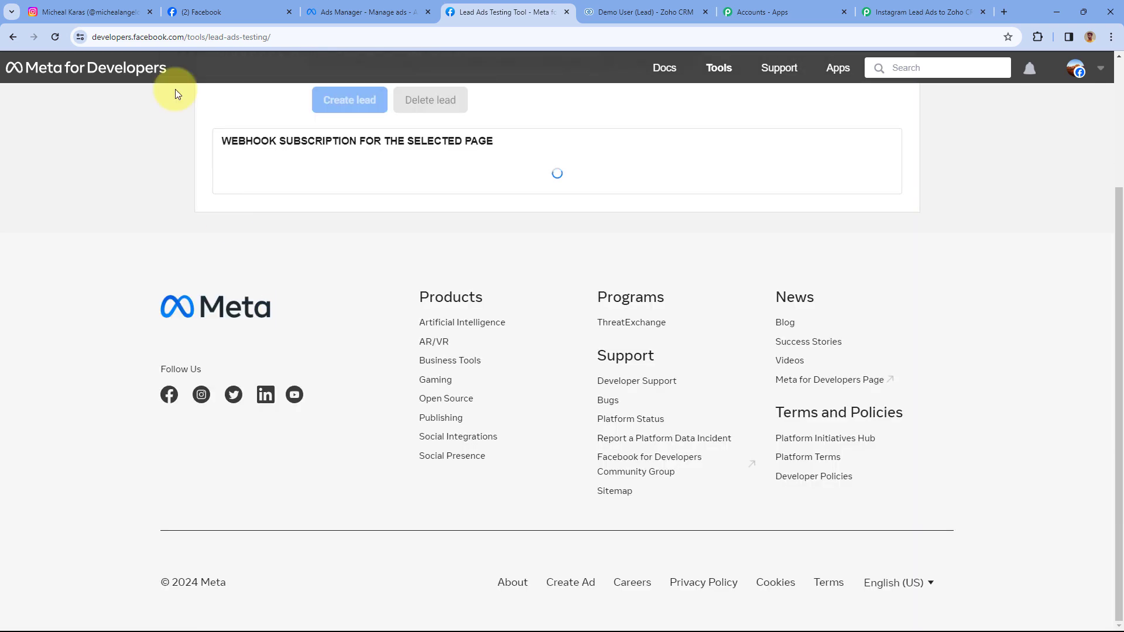
scroll(339, 221, up, 3)
click(350, 218)
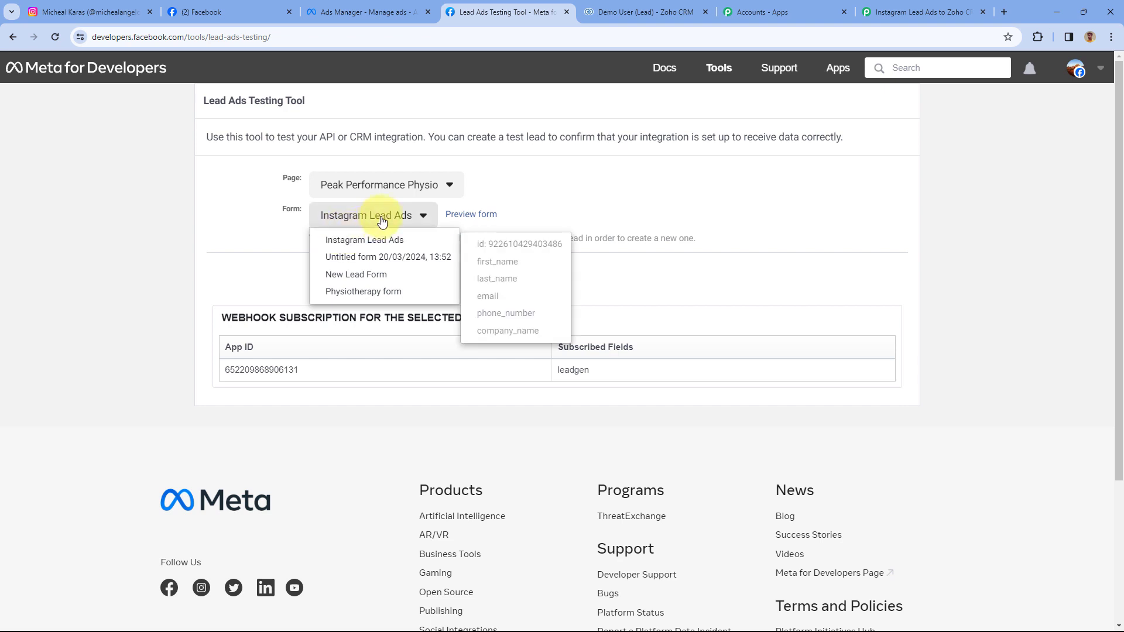
click(364, 218)
click(364, 218)
click(382, 244)
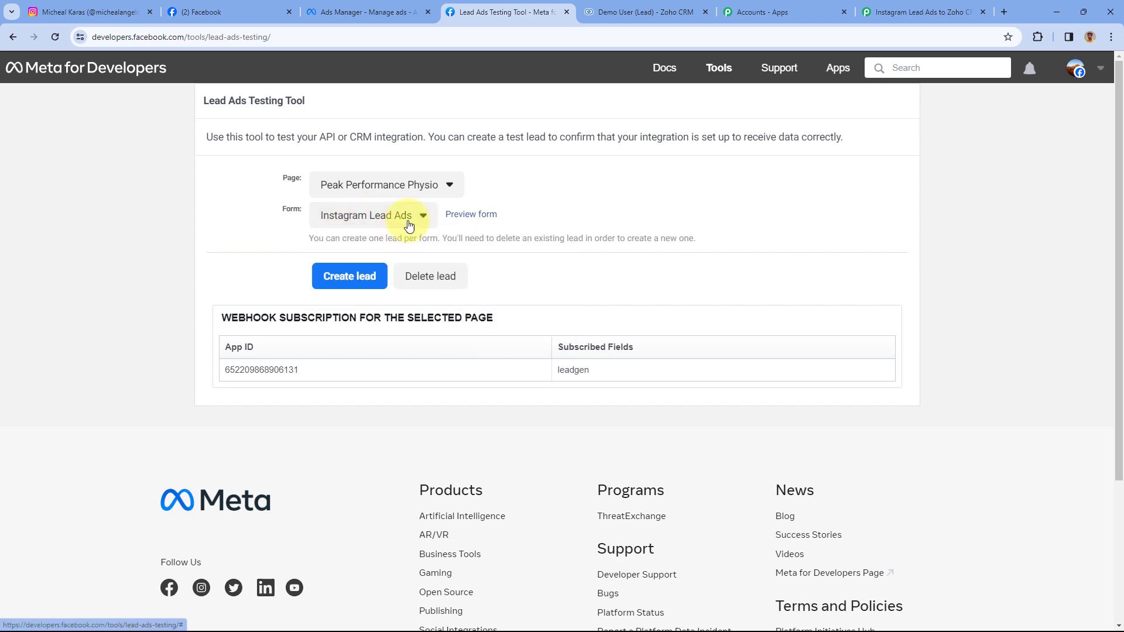
click(471, 214)
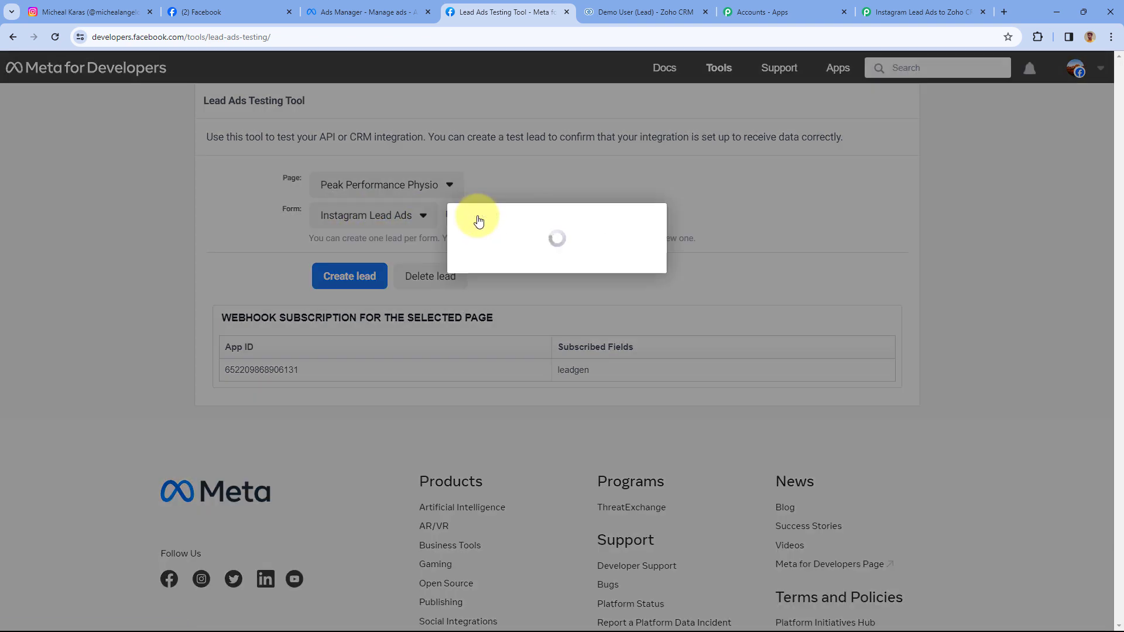
- Fill the preview with first name Test, last name User, a test e-mail address and a phone number
scroll(489, 231, down, 1)
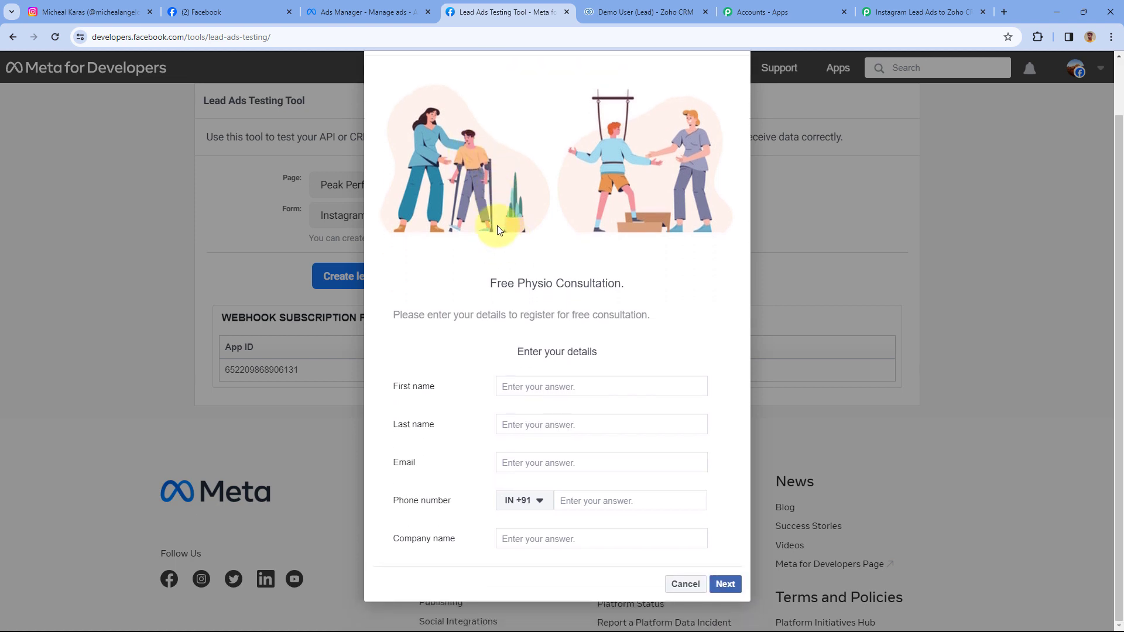
click(544, 388)
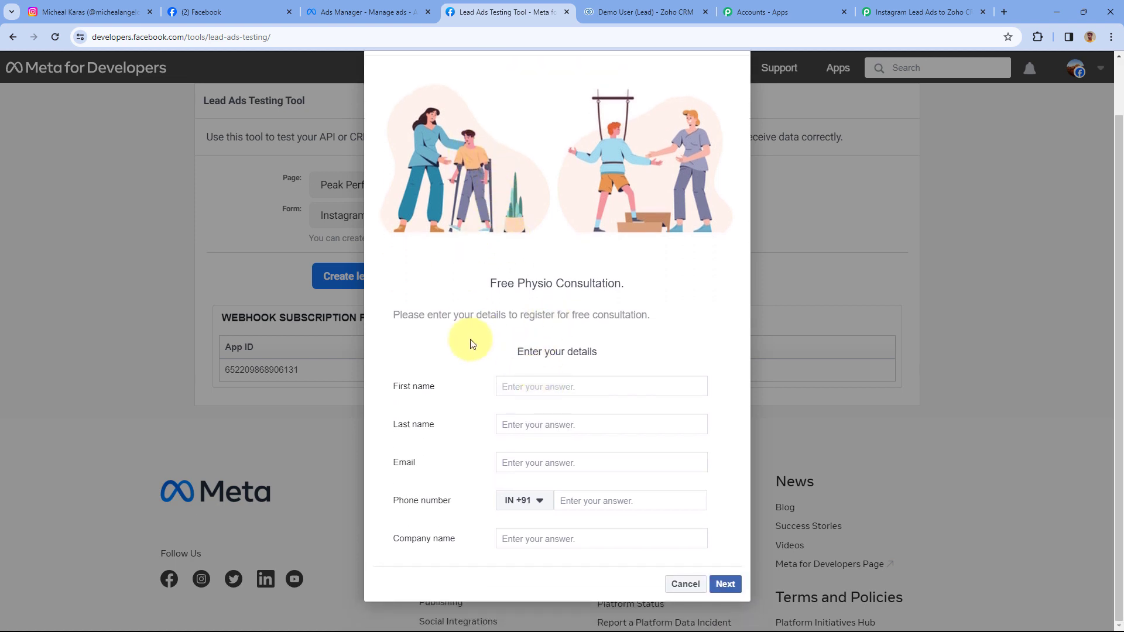
text(Test)
key(Tab)
text(U)
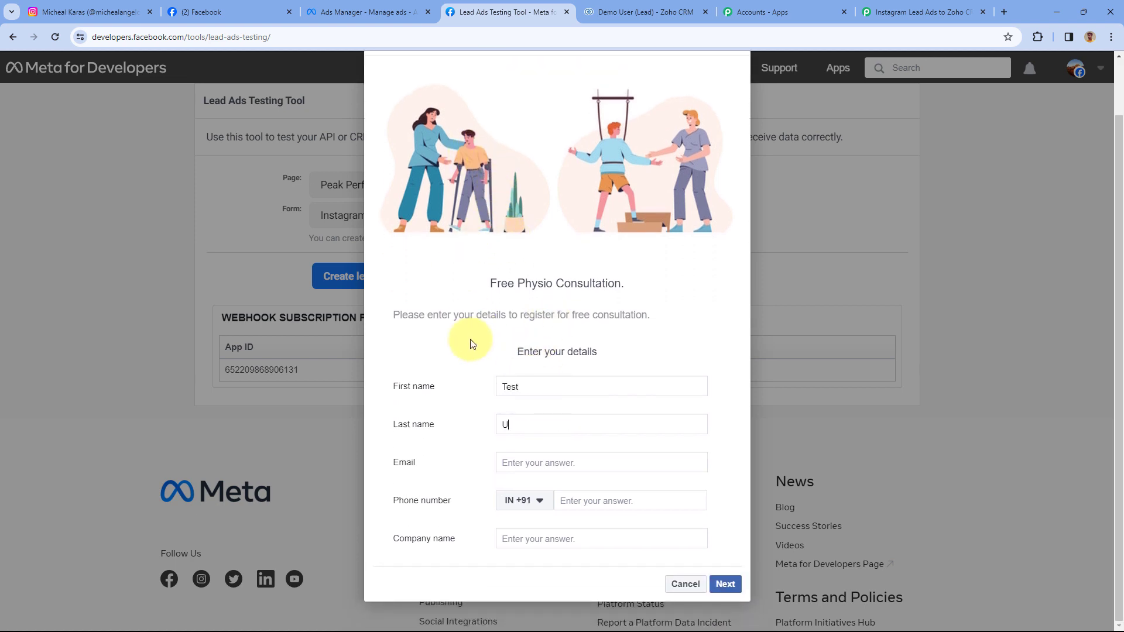
text(ser)
key(Tab)
key(Tab)
key(Tab)
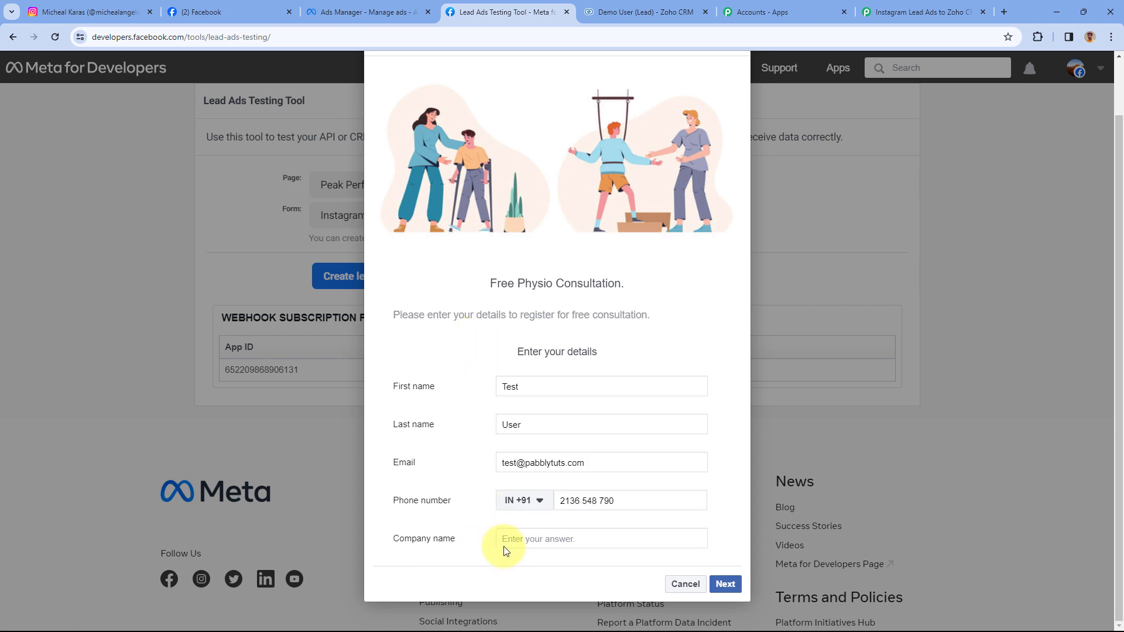
- Enter Tesla as the company name, submit the test lead and close the confirmation
click(509, 537)
text(Tes)
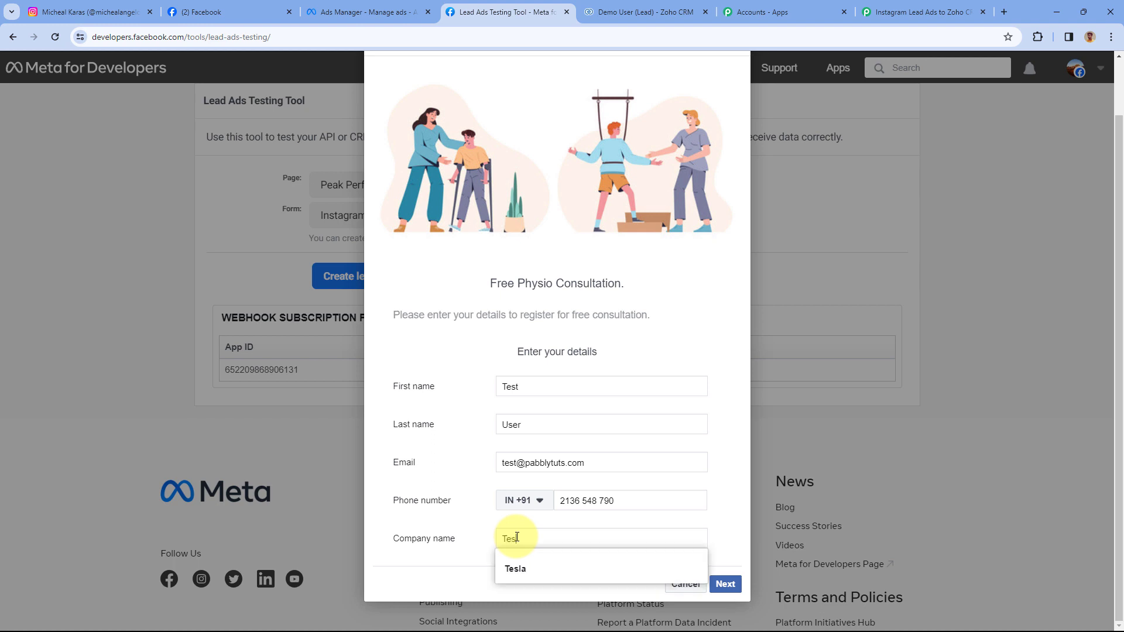
text(la)
click(494, 465)
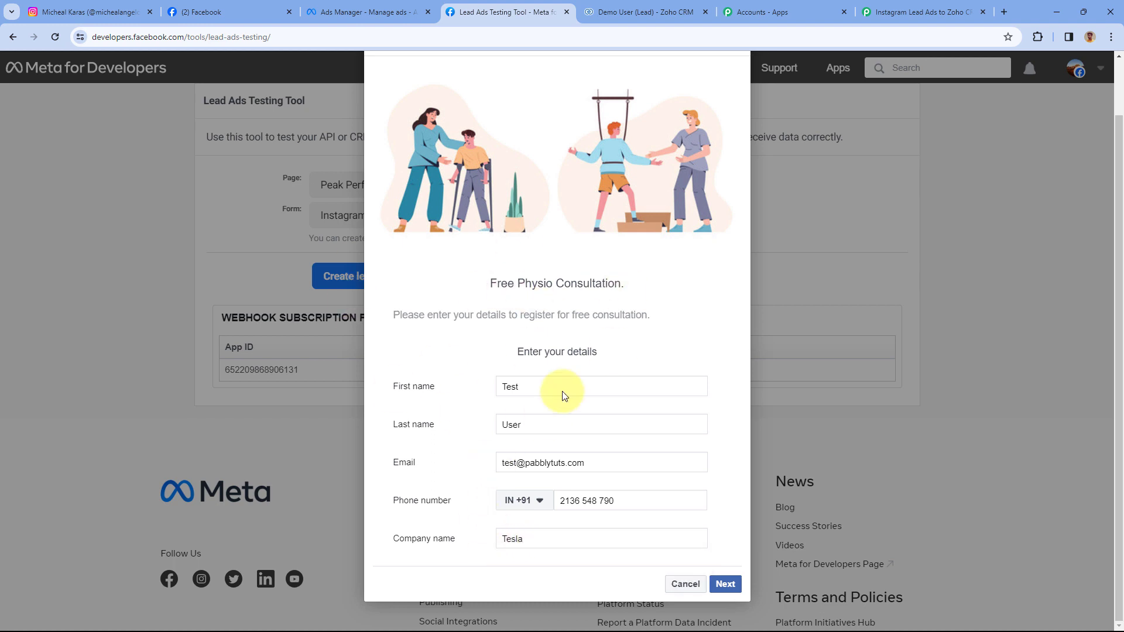
click(725, 584)
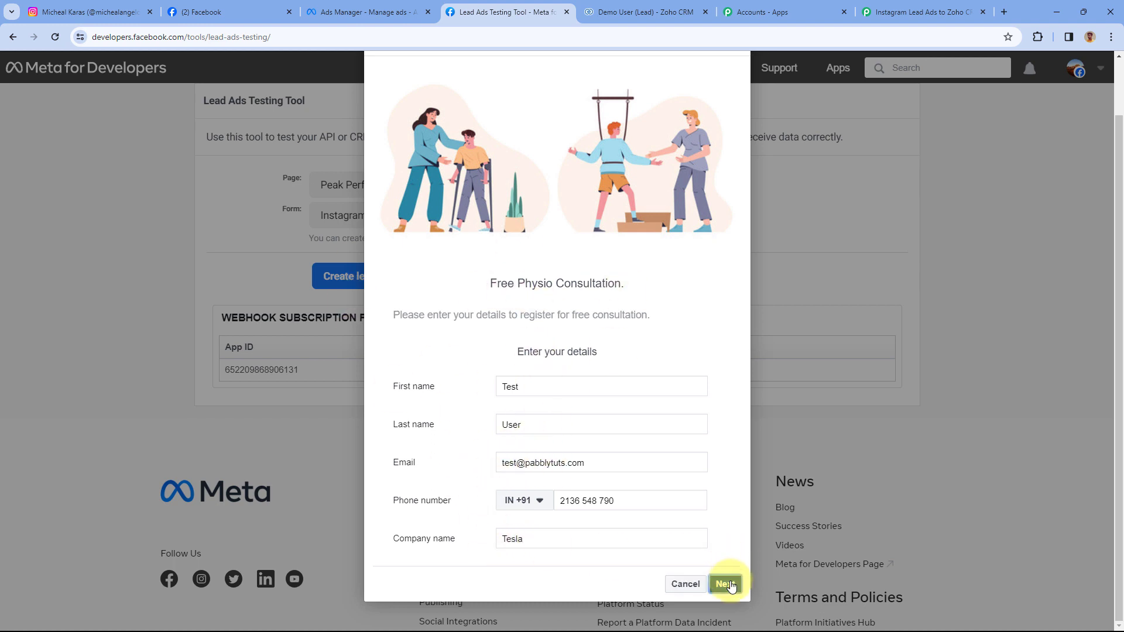
click(728, 454)
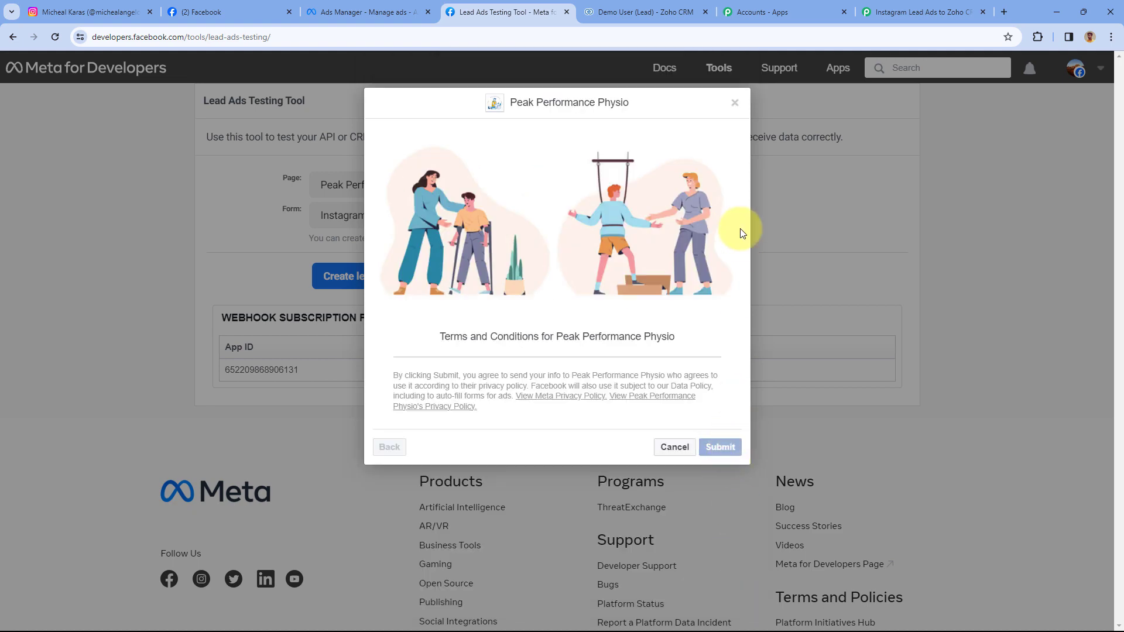
click(736, 103)
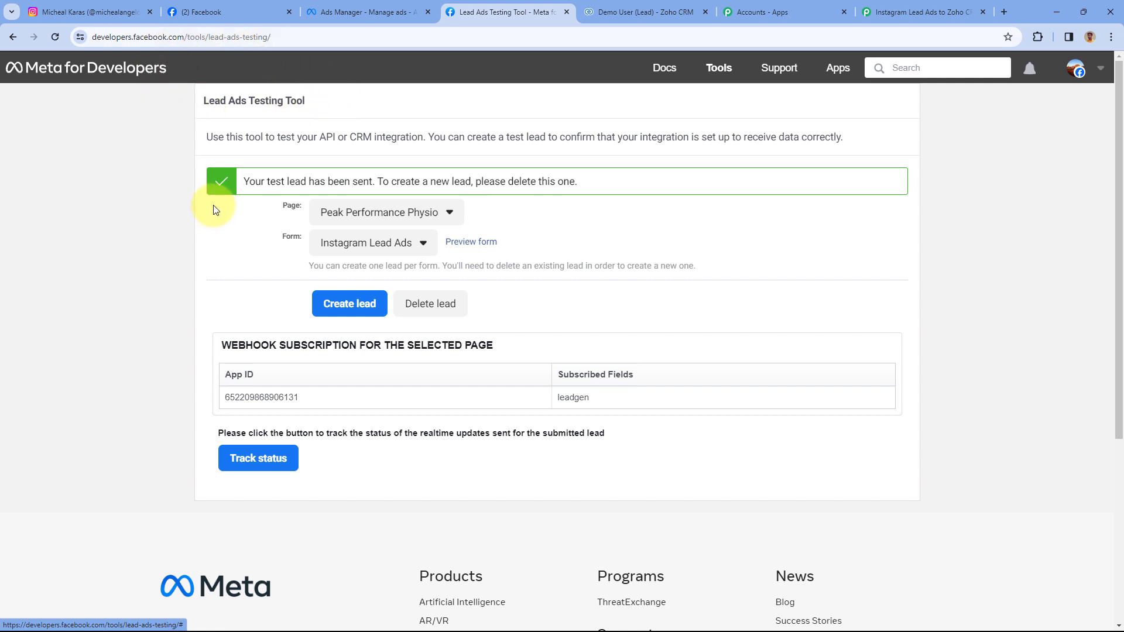
- Open the Test User lead in Zoho CRM's Leads list and confirm its Tesla company and Facebook source
click(921, 11)
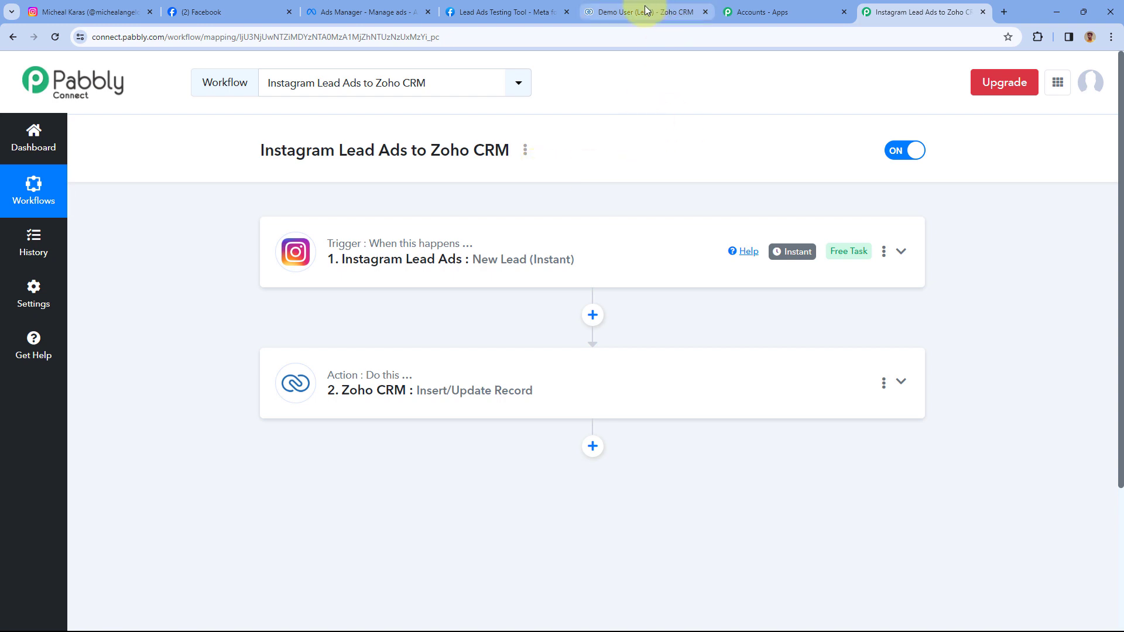
click(624, 11)
click(148, 68)
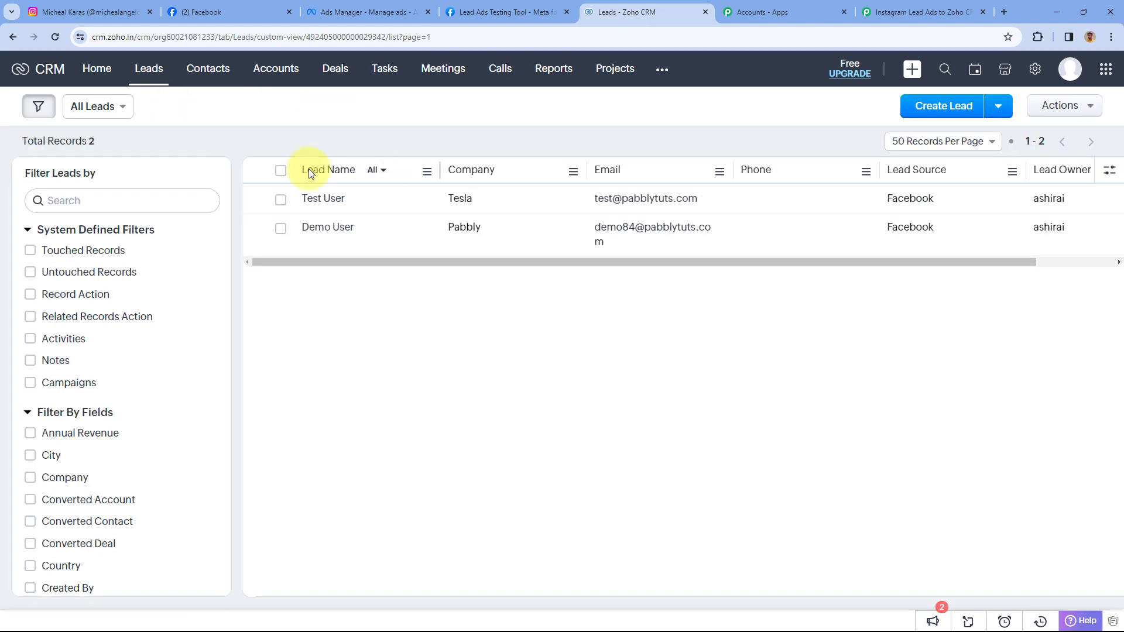
click(325, 199)
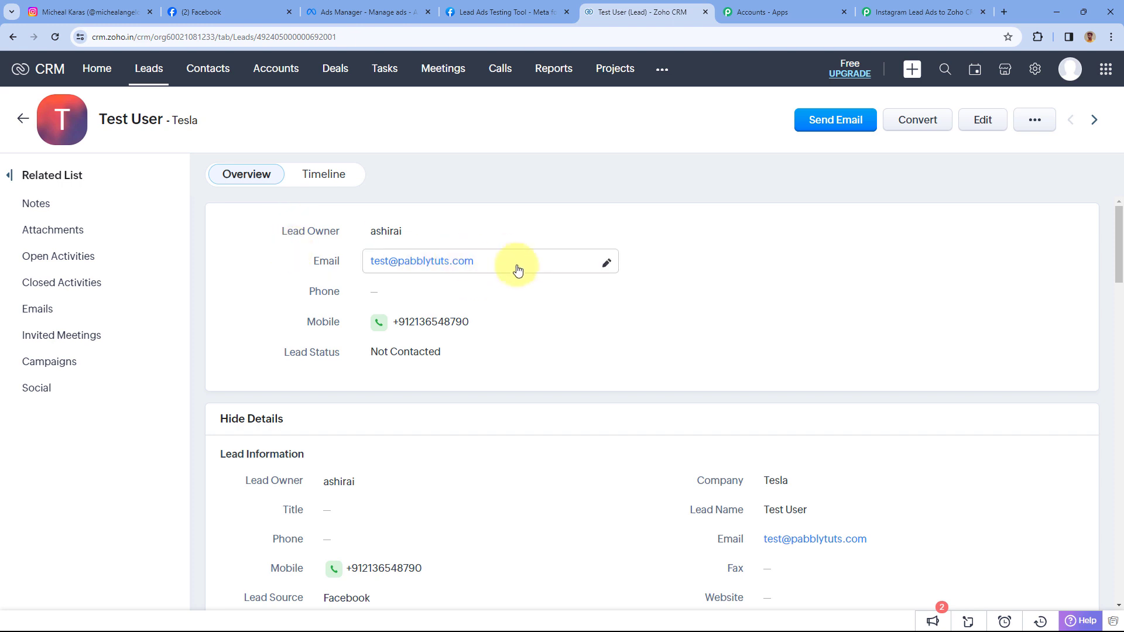
scroll(571, 289, down, 2)
scroll(570, 288, down, 1)
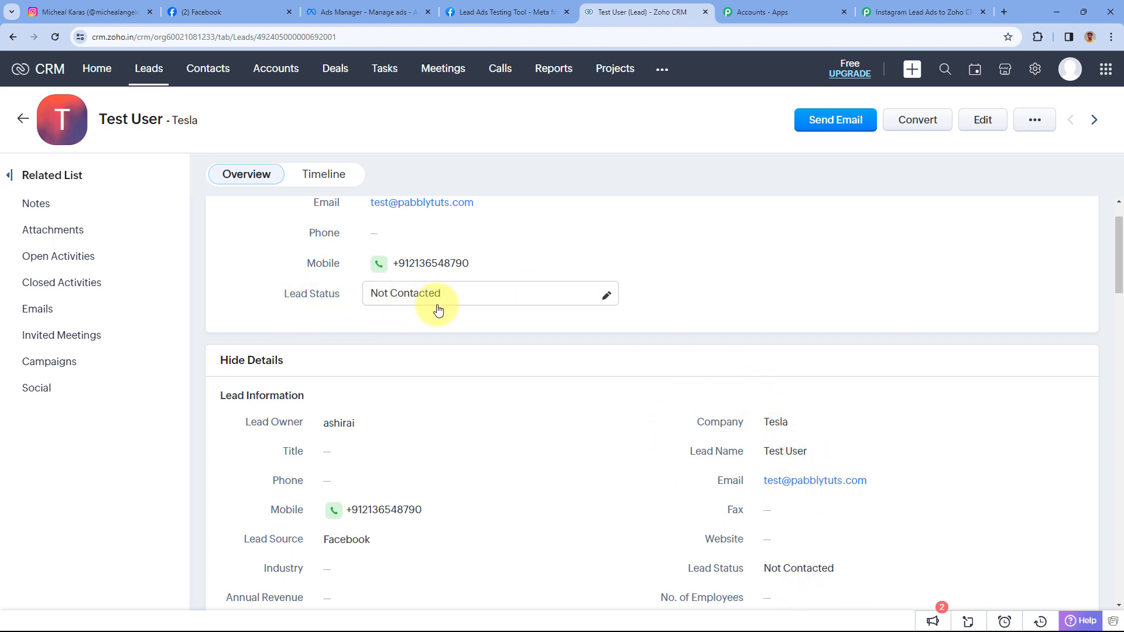
click(937, 13)
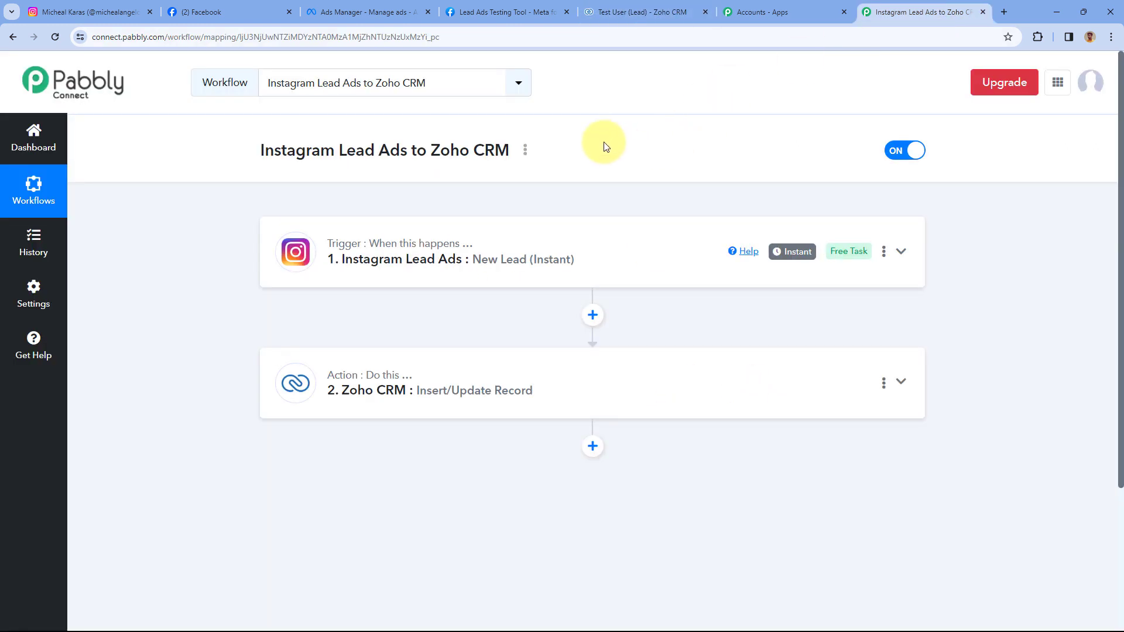